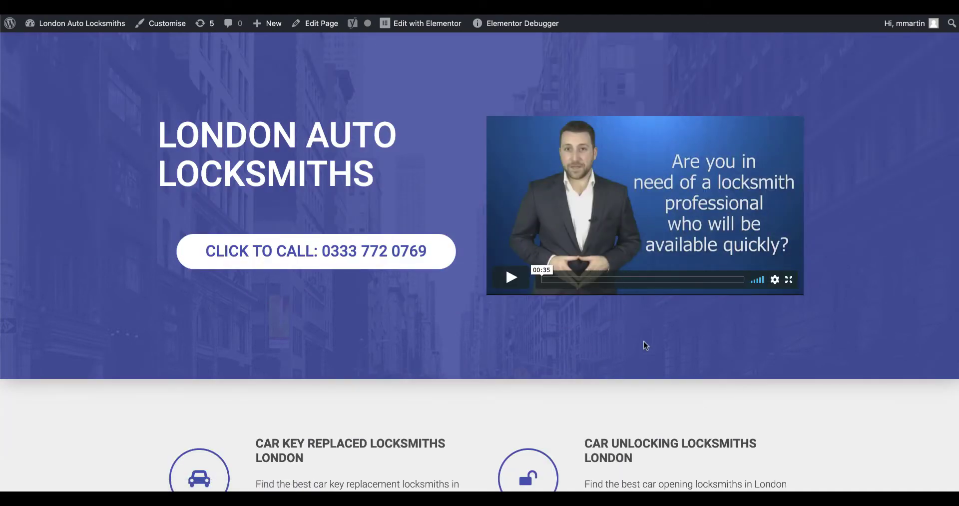
Step: Look through the London Auto Locksmiths page and open the Harlow page from its list of service locations
scroll(643, 343, down, 2)
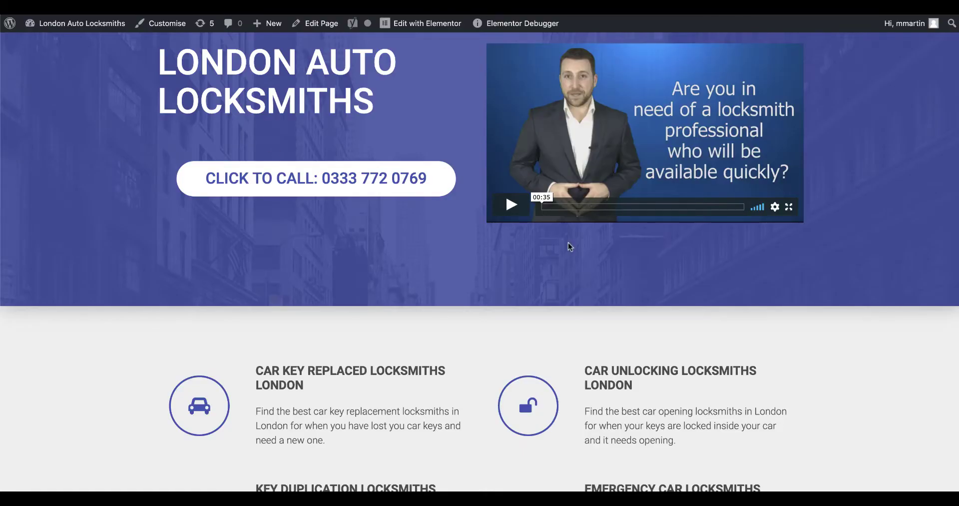
scroll(568, 242, down, 2)
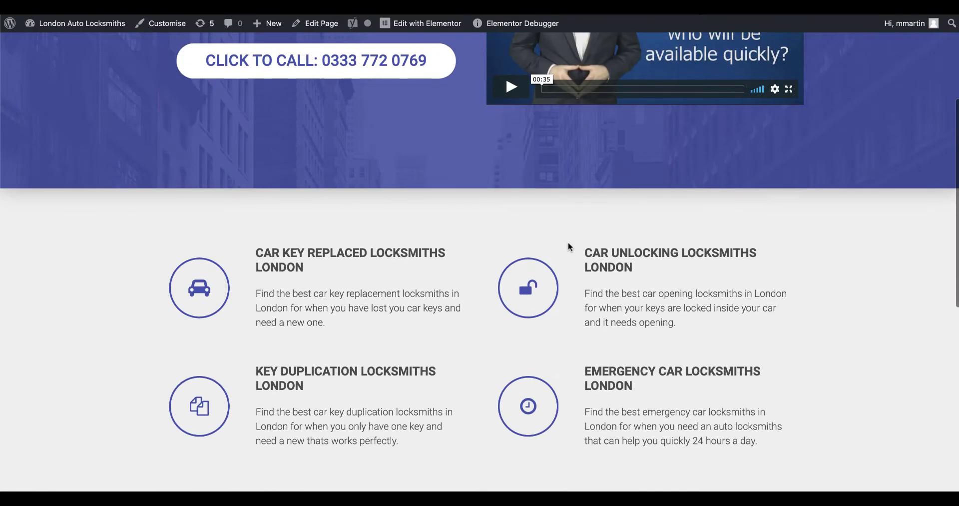
scroll(654, 278, down, 5)
scroll(654, 278, down, 2)
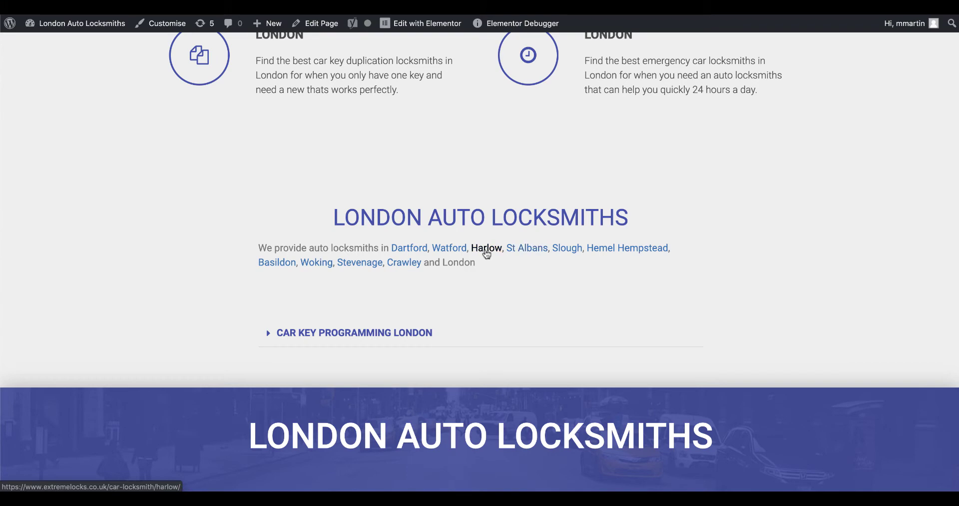
click(486, 248)
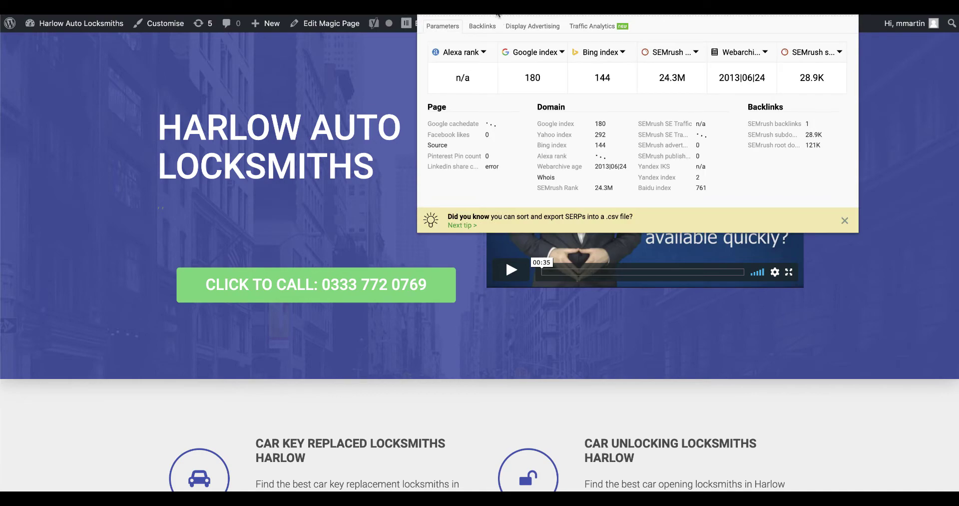
Step: Open the Harlow page's SEO diagnosis and validate its Schema.org markup in the Google Structured Data Testing Tool
click(500, 19)
scroll(436, 330, down, 12)
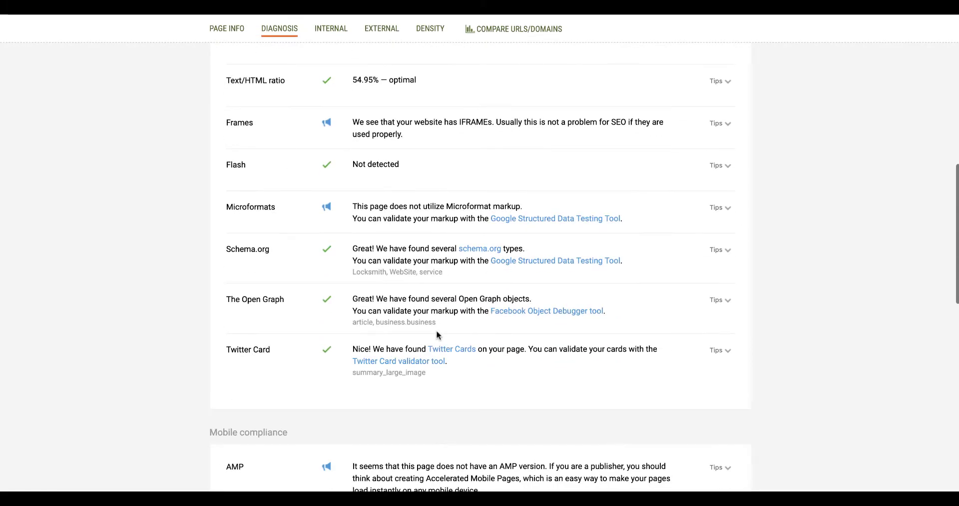
click(511, 261)
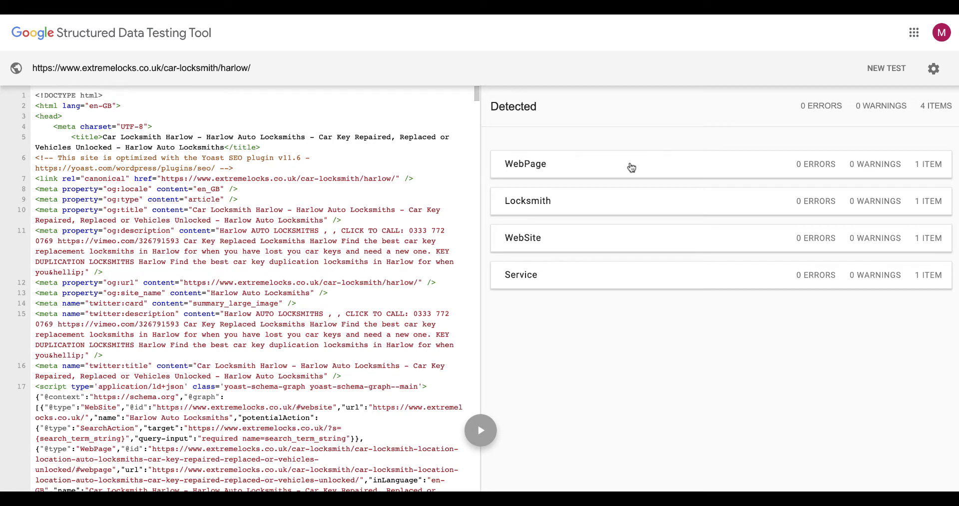
Step: Examine the detected Locksmith item's properties, including address, opening hours and geo coordinates, and return to the item list
click(554, 196)
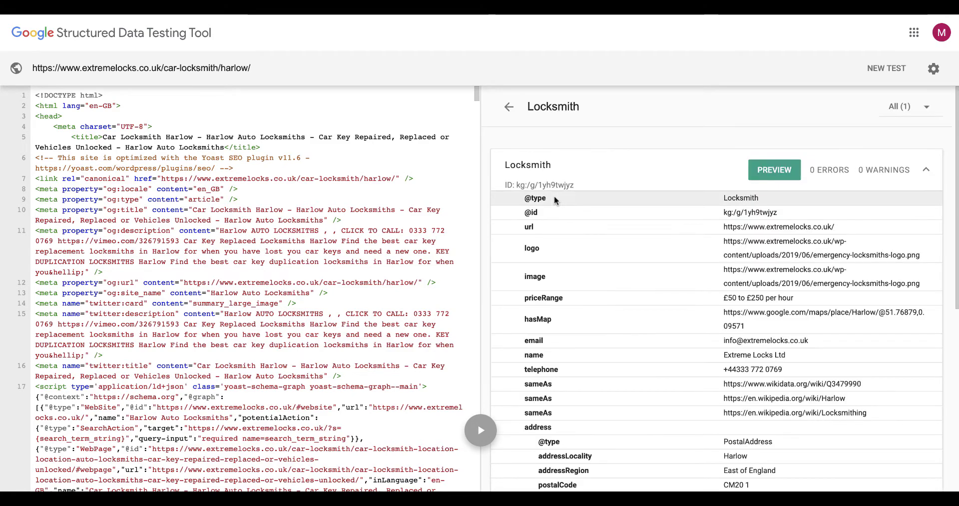
scroll(591, 236, down, 7)
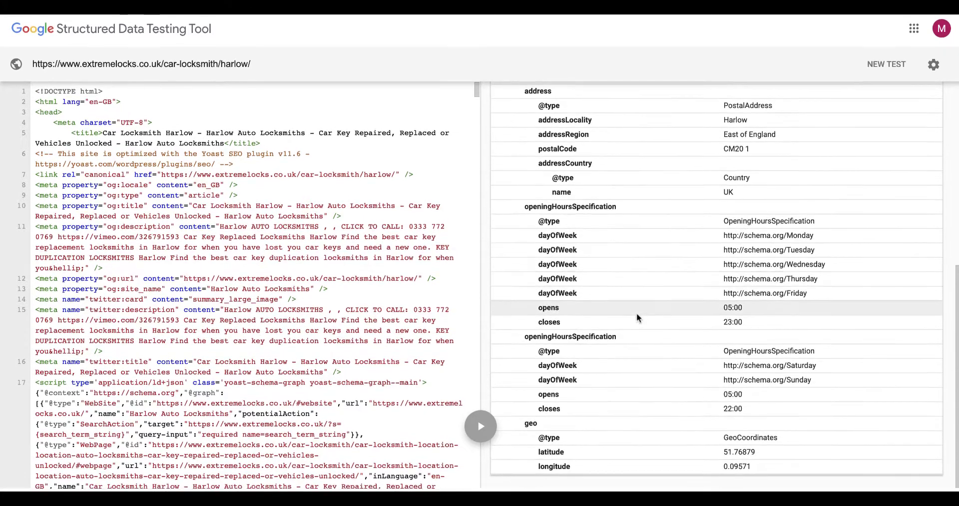
scroll(637, 312, up, 7)
click(508, 107)
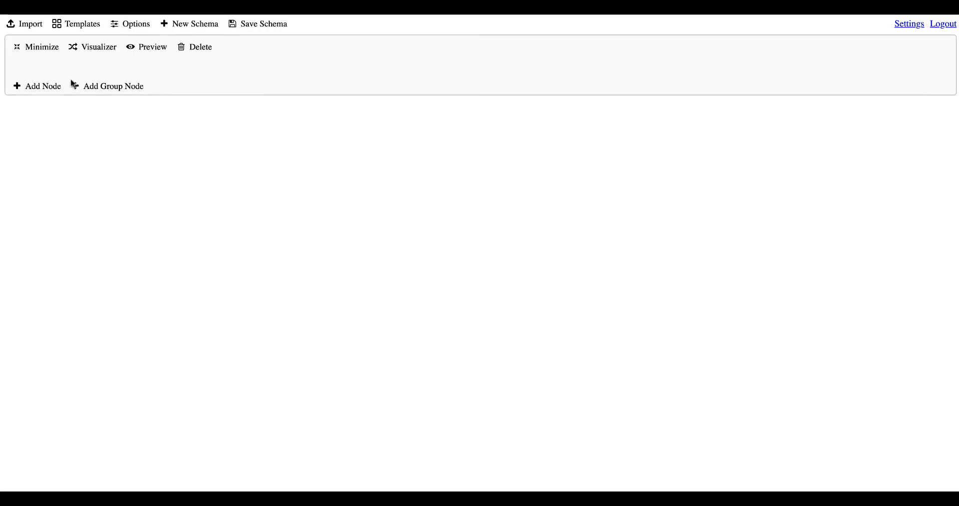
click(24, 26)
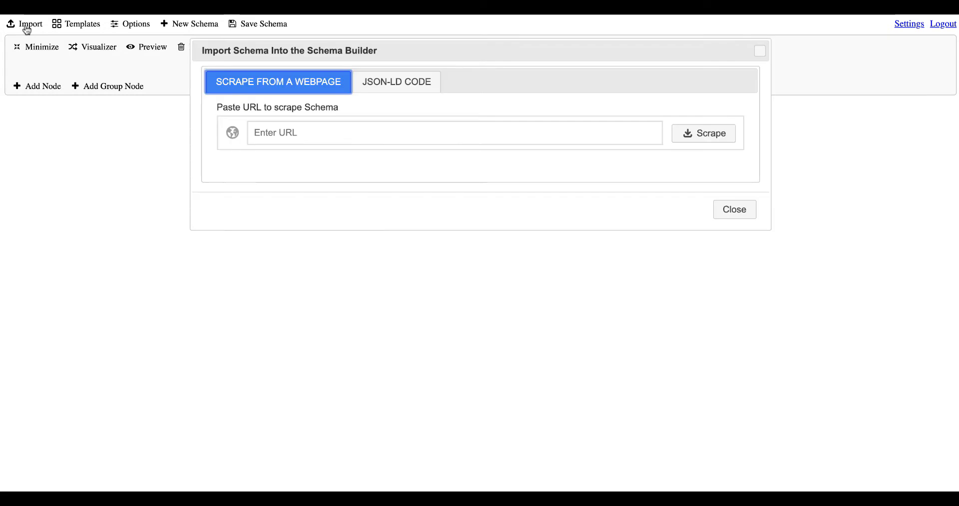
click(280, 131)
text(https://www.extremelocks.co.uk/car-locksmith/harlow/)
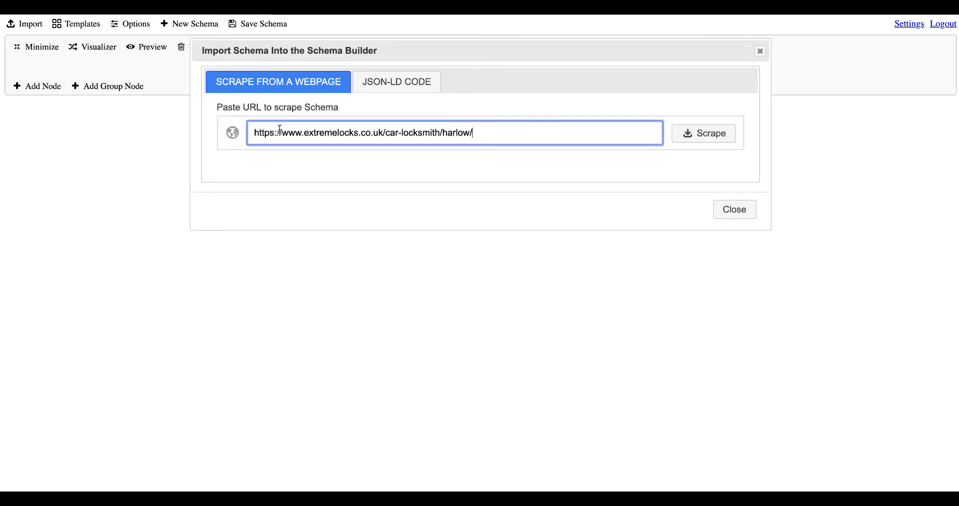
click(690, 144)
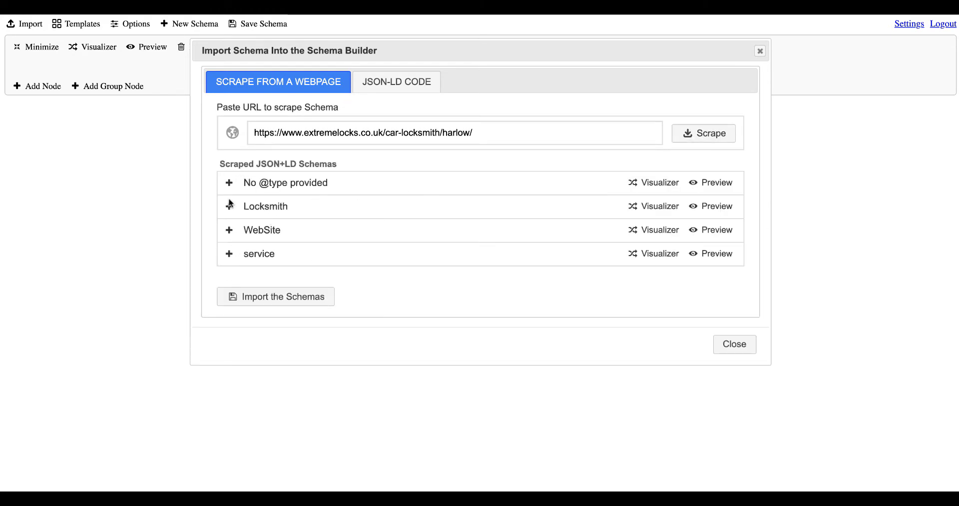
click(230, 183)
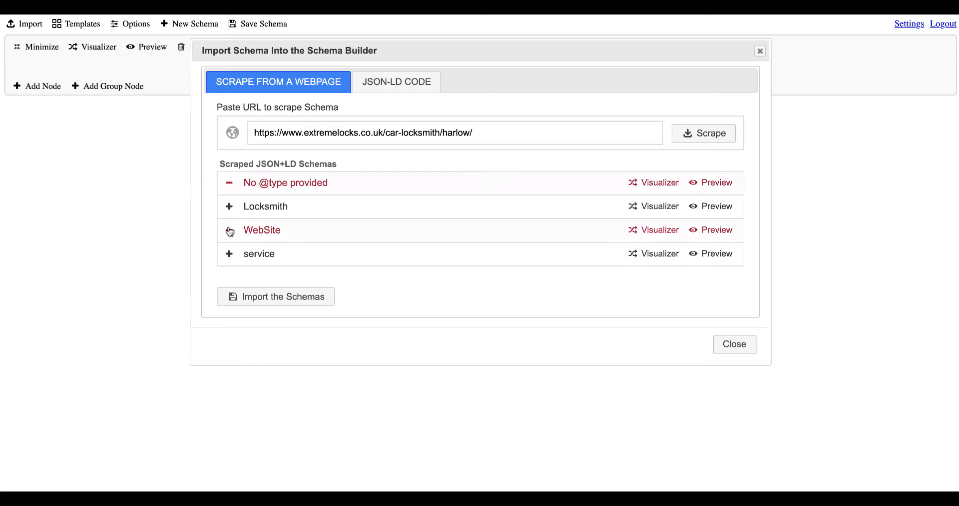
click(230, 255)
click(290, 300)
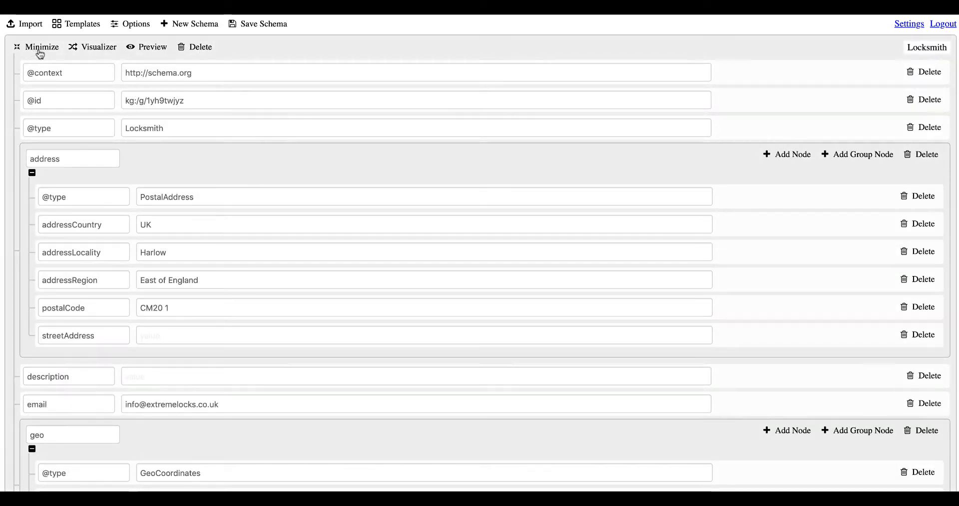
click(40, 53)
click(33, 51)
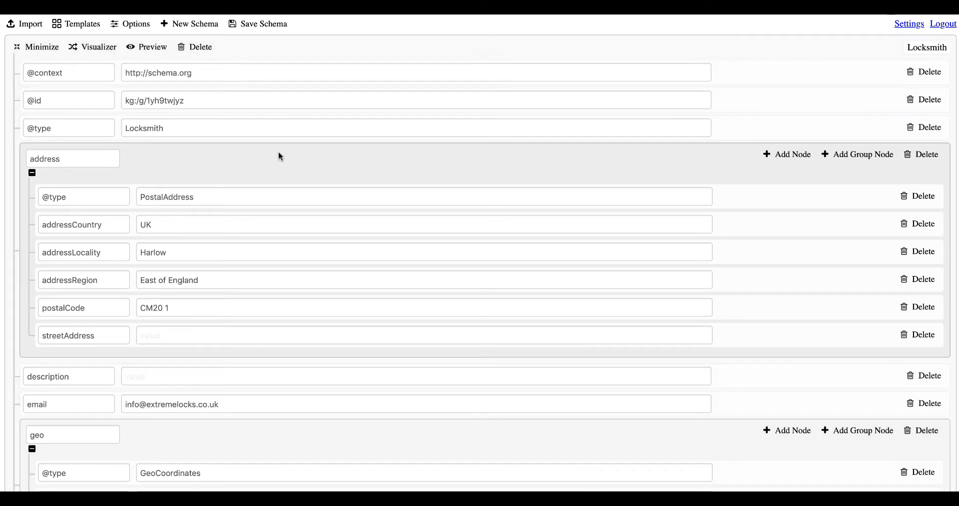
Step: Copy the [location] placeholder from the other workspace and set the Locksmith schema's addressLocality to it
scroll(278, 152, down, 3)
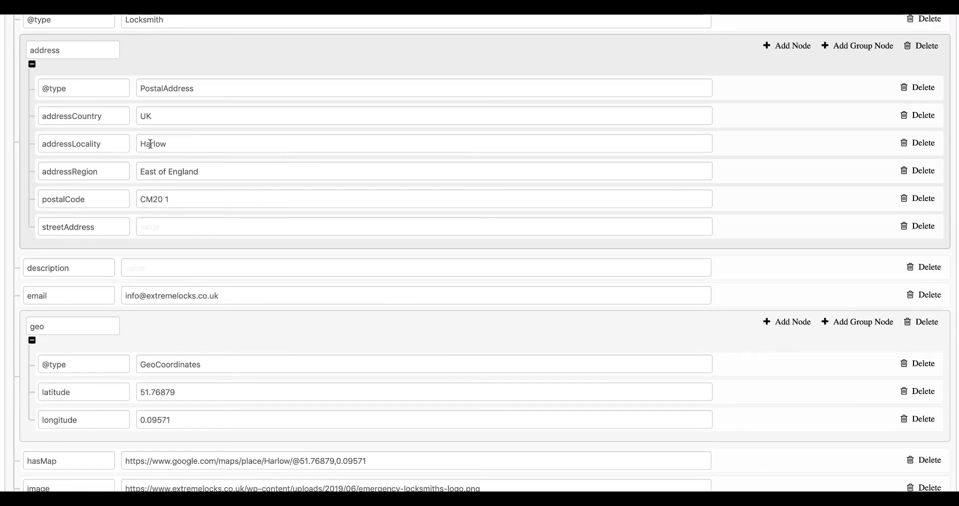
key(ctrl+Right)
drag(158, 181, 35, 184)
key(super+c)
key(ctrl+Left)
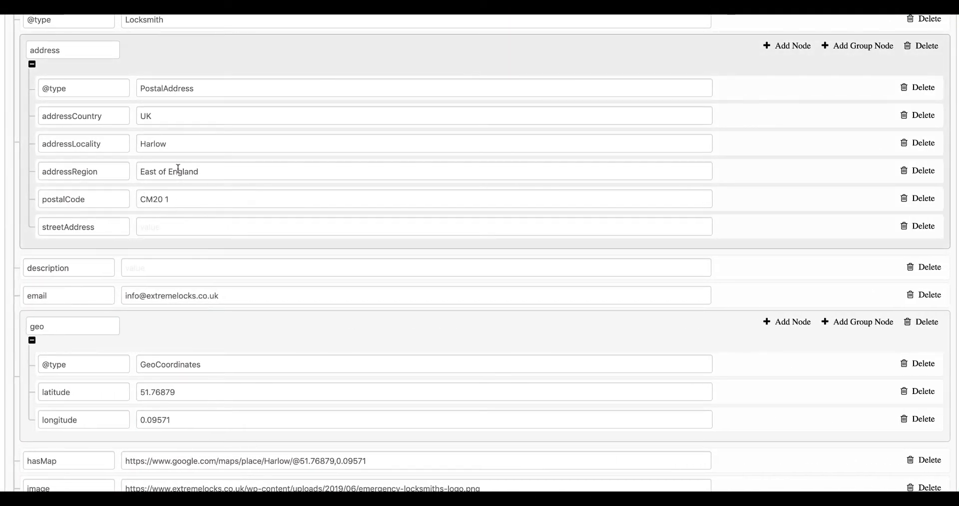
double_click(156, 146)
key(super+v)
Step: Replace the addressRegion value in the address group with the placeholder [region]
drag(140, 172, 217, 195)
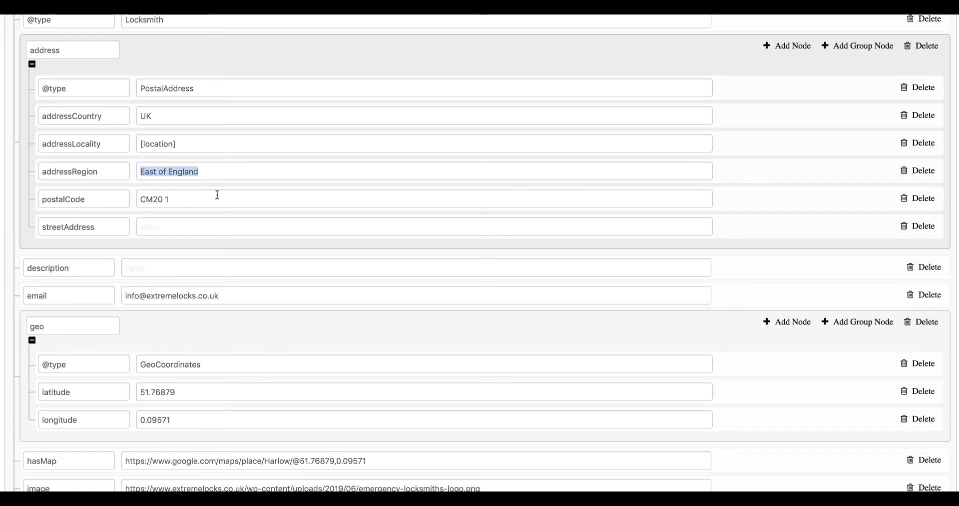
key(super+v)
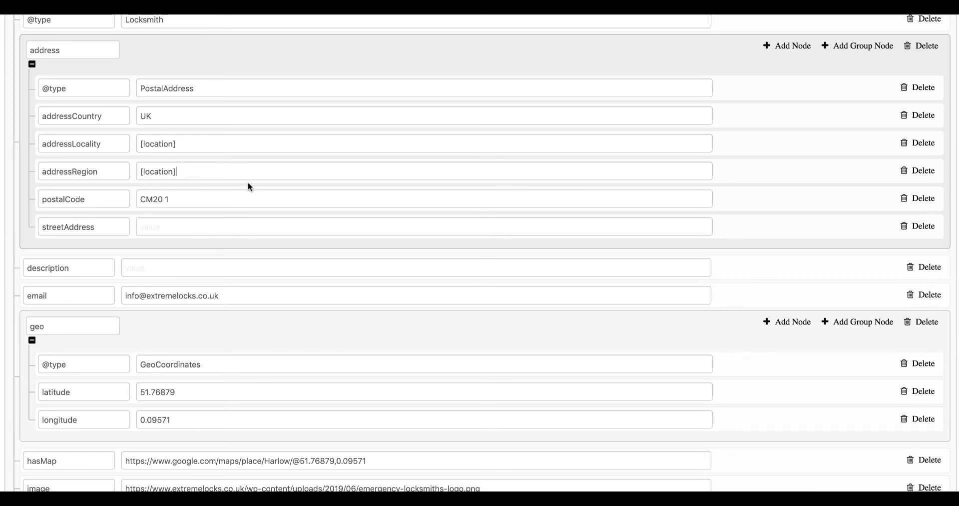
double_click(160, 170)
text(regi)
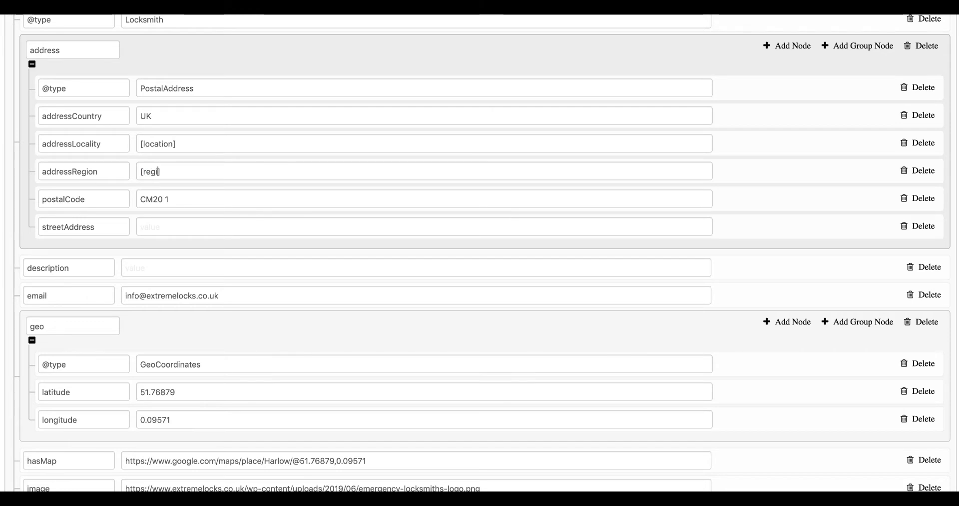
text(on)
Step: Replace the postalCode value in the address group with the placeholder [zip]
drag(176, 198, 100, 198)
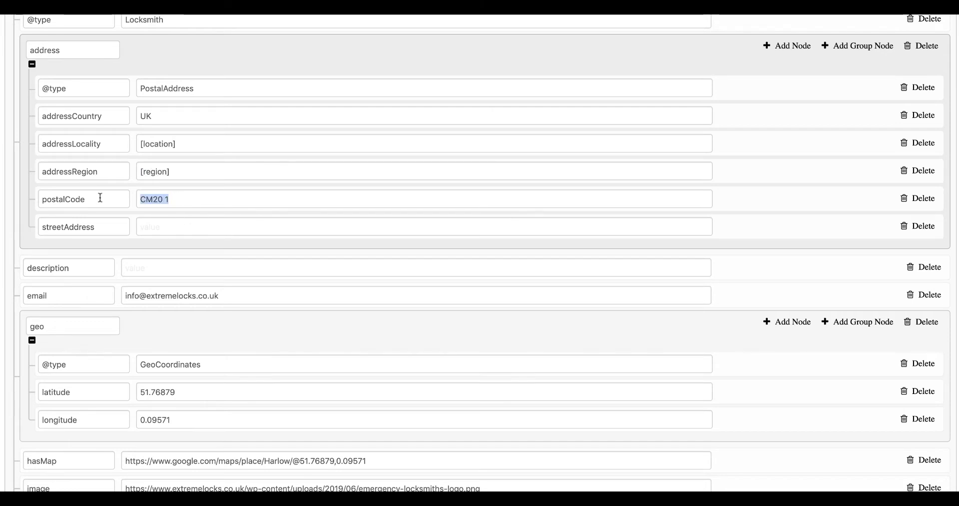
key(super+v)
double_click(158, 198)
text(zip)
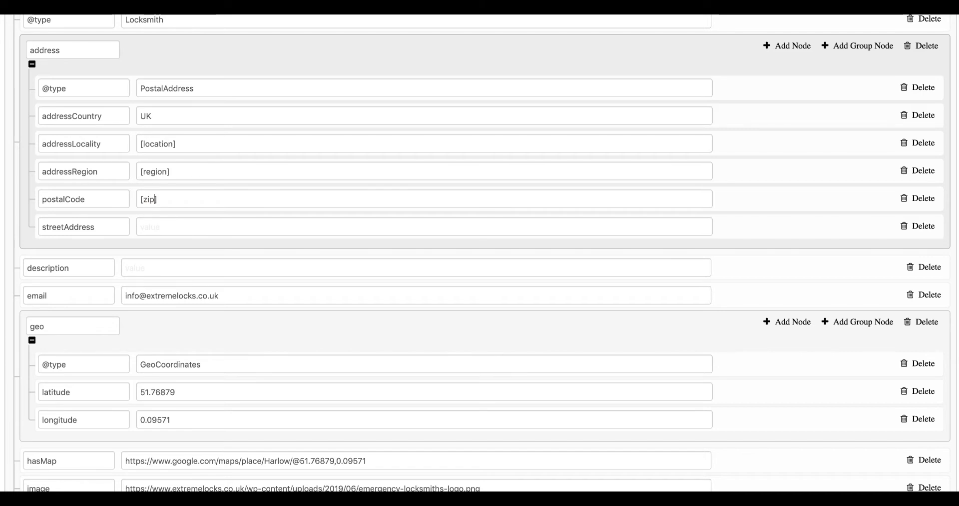
click(199, 228)
Step: Replace the latitude value in the geo group with the placeholder [latitude]
scroll(217, 173, down, 2)
scroll(120, 260, down, 3)
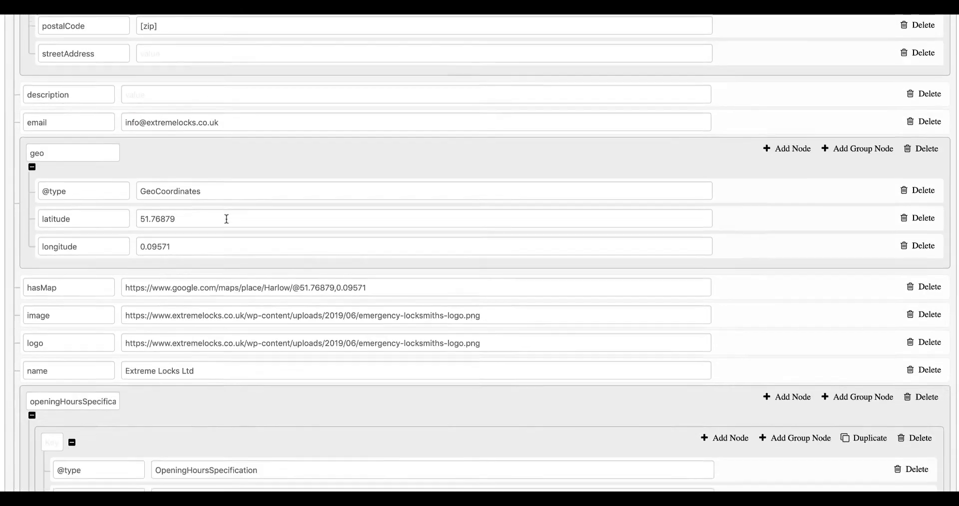
double_click(182, 208)
key(ctrl+v)
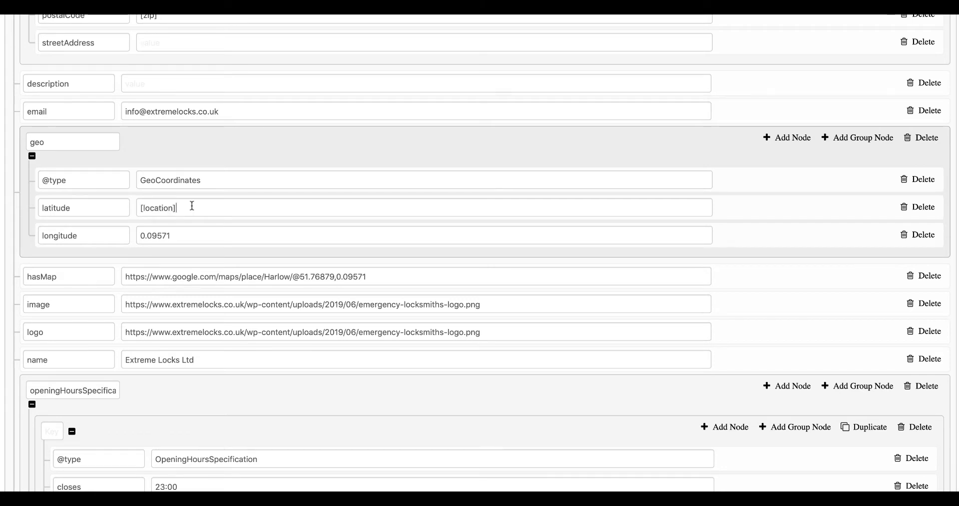
double_click(158, 205)
text(latitude)
Step: Replace the longitude value in the geo group with the placeholder [longitude]
double_click(151, 236)
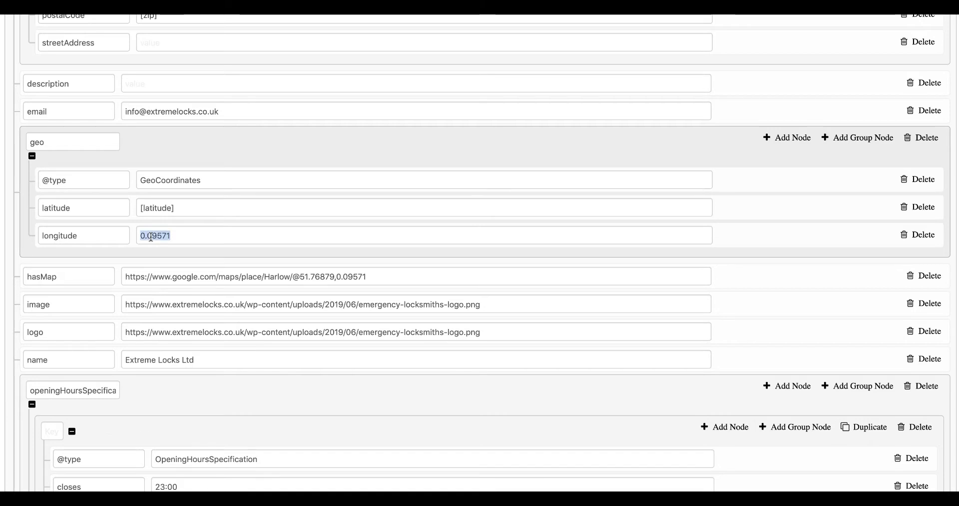
key(ctrl+v)
double_click(162, 237)
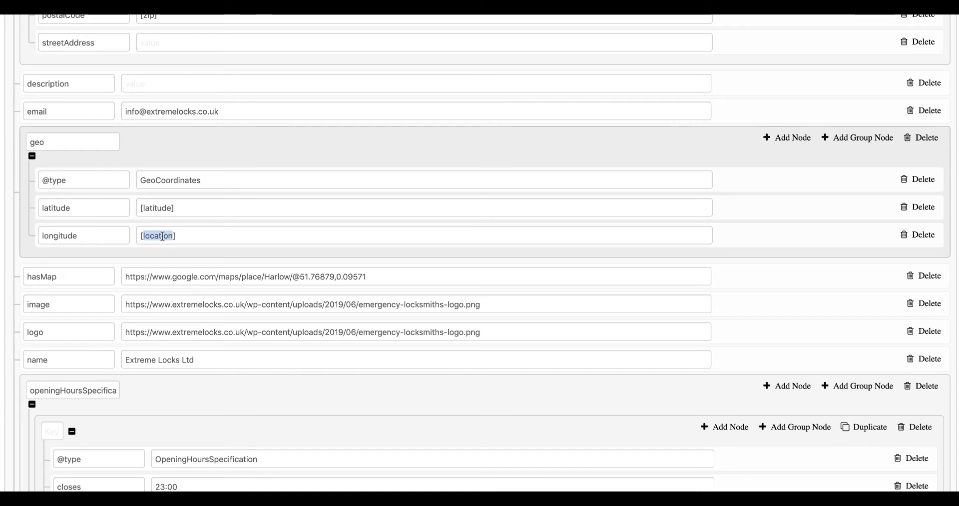
text(longitude)
scroll(327, 198, down, 2)
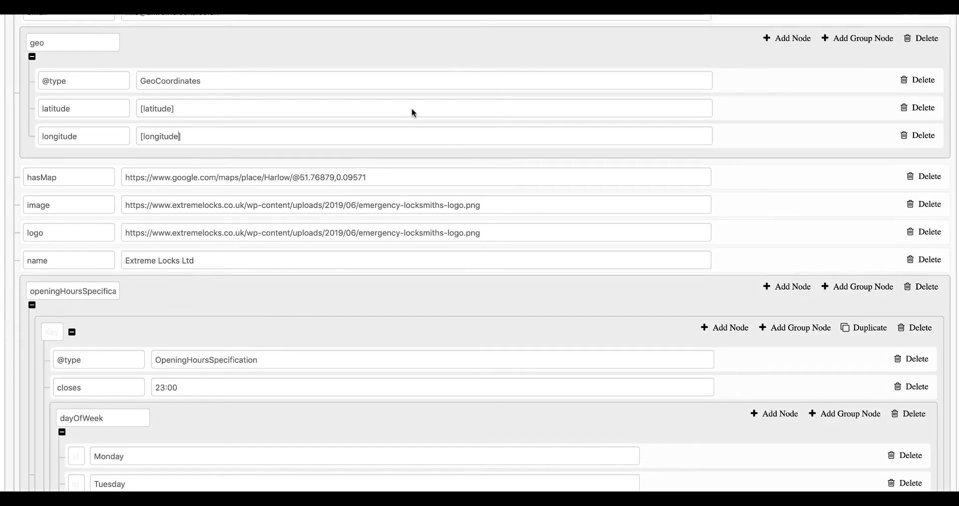
scroll(220, 230, down, 3)
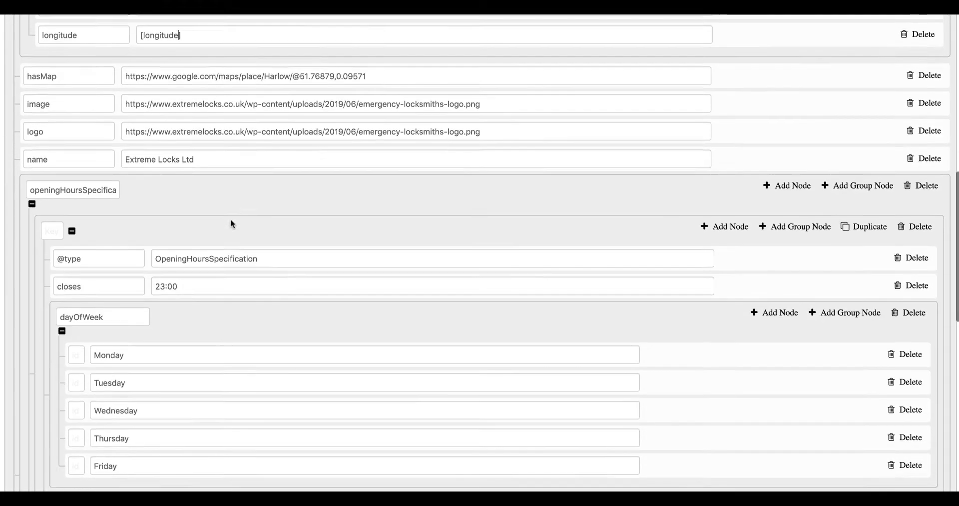
scroll(268, 214, down, 2)
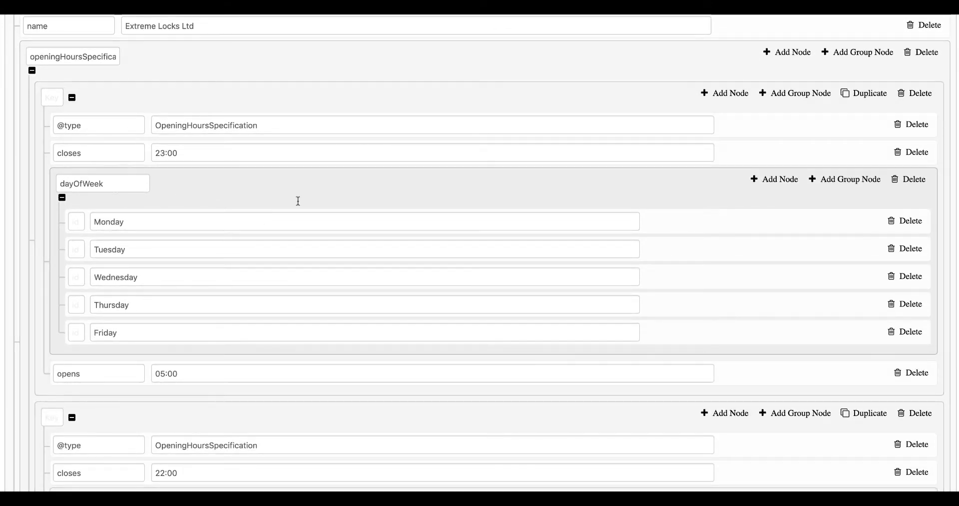
scroll(250, 240, down, 2)
scroll(216, 270, down, 2)
scroll(241, 251, down, 4)
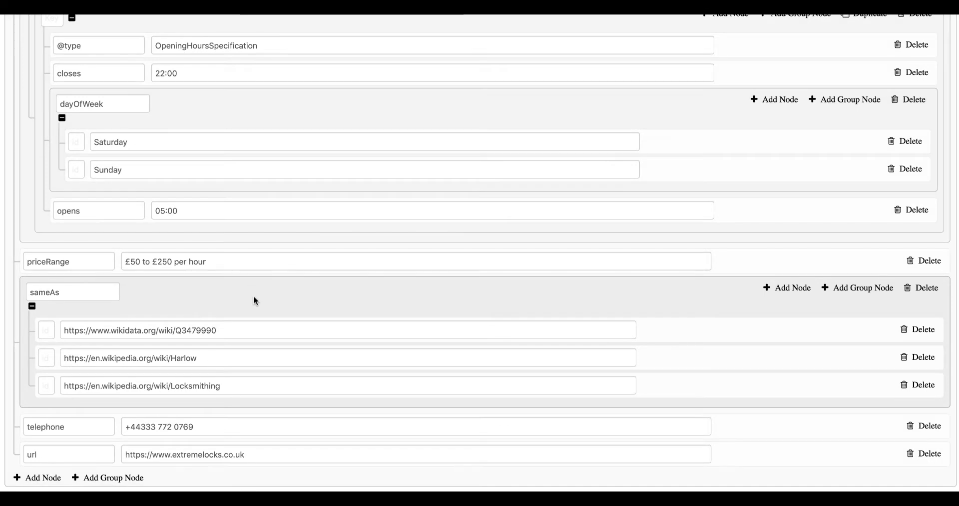
double_click(189, 358)
key(ctrl+v)
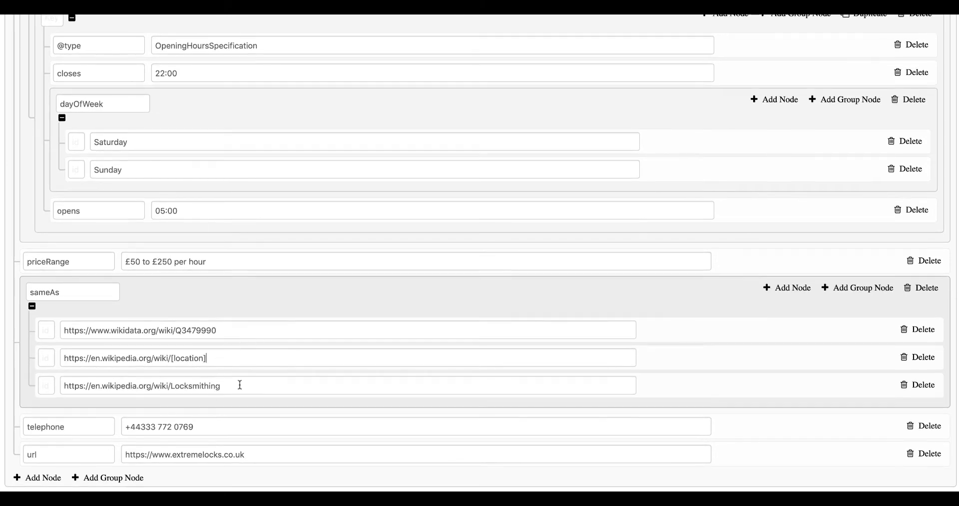
Step: Preview the Locksmith schema and review its generated code and overview
scroll(251, 360, up, 20)
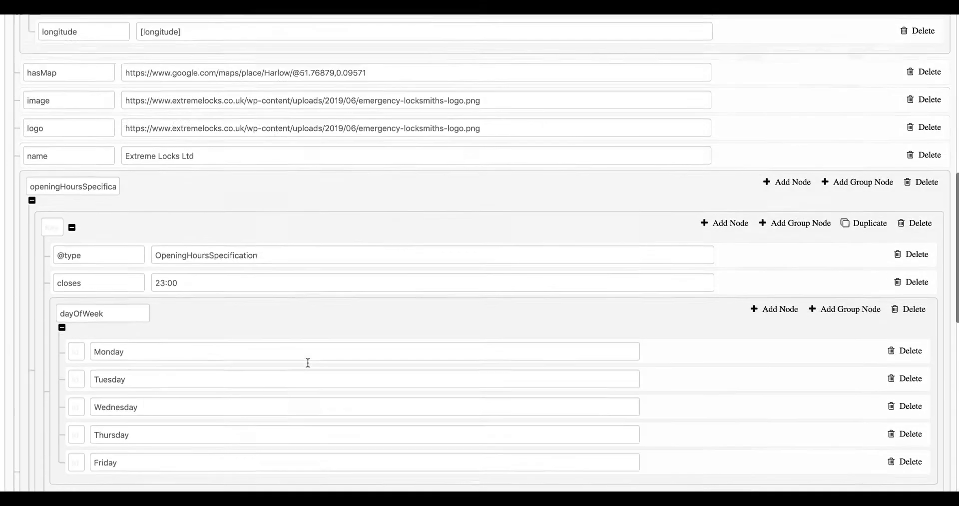
scroll(307, 362, up, 3)
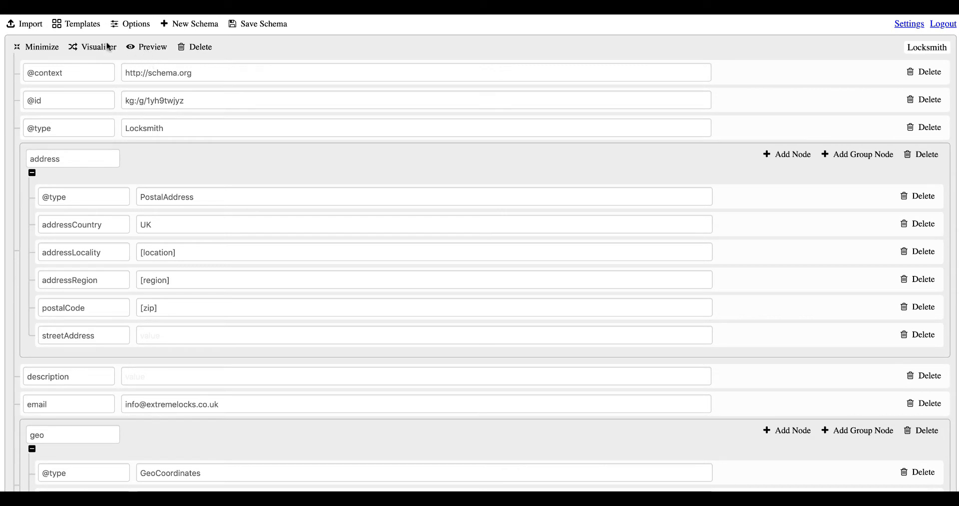
click(148, 48)
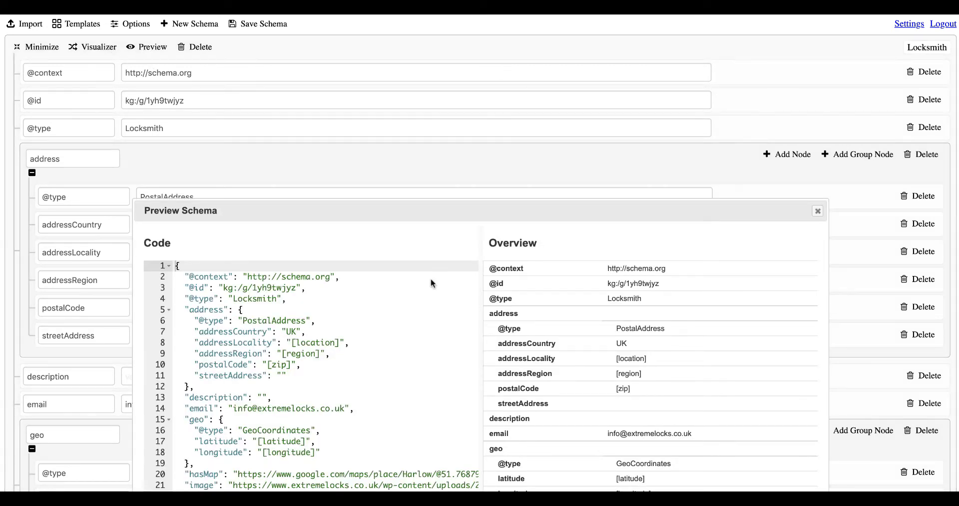
scroll(469, 216, down, 4)
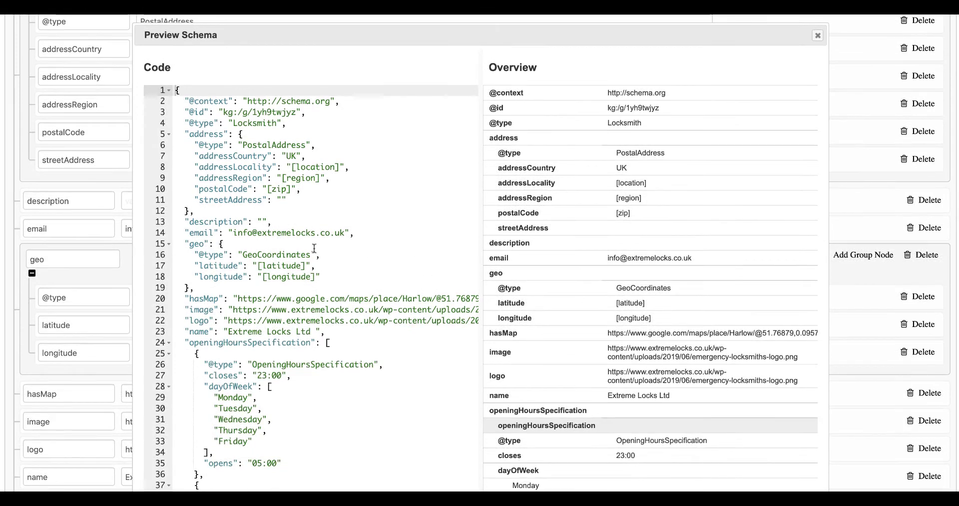
Step: Read through the previewed Locksmith code to its end, checking the opening hours, sameAs links and the closing lines
scroll(350, 252, down, 5)
scroll(337, 334, down, 3)
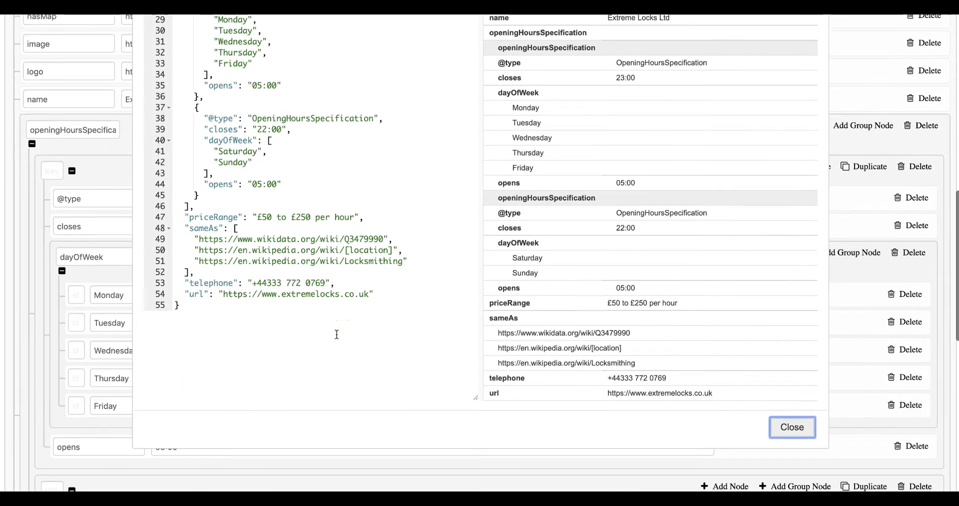
click(205, 303)
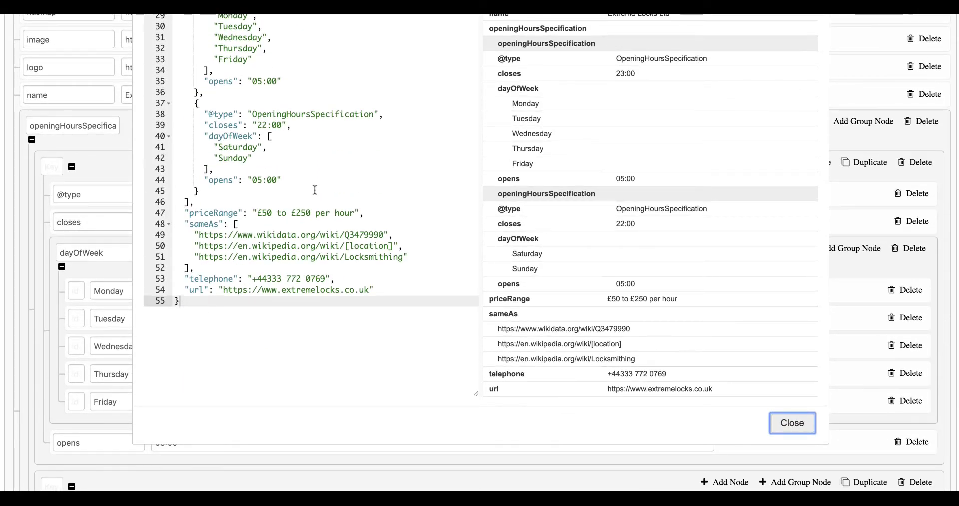
scroll(315, 190, up, 3)
scroll(314, 190, up, 1)
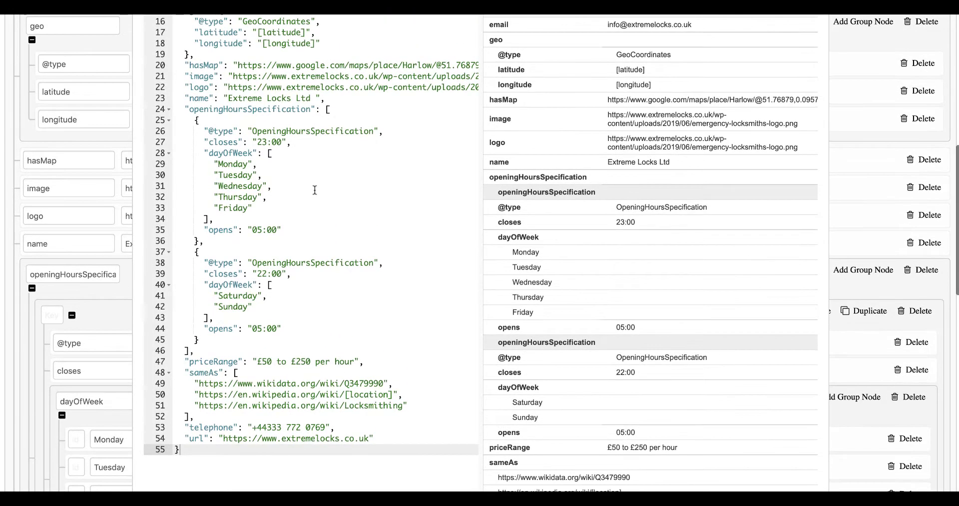
scroll(315, 189, down, 3)
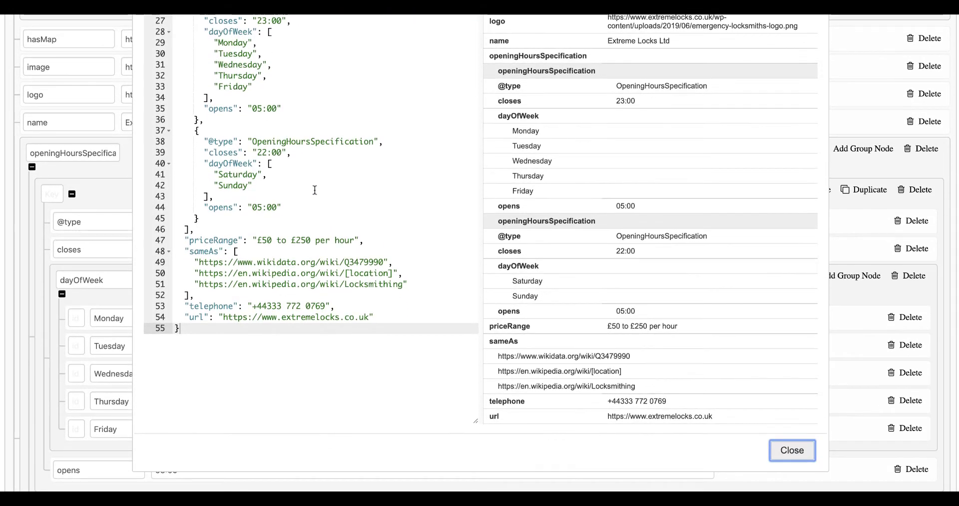
drag(191, 329, 183, 294)
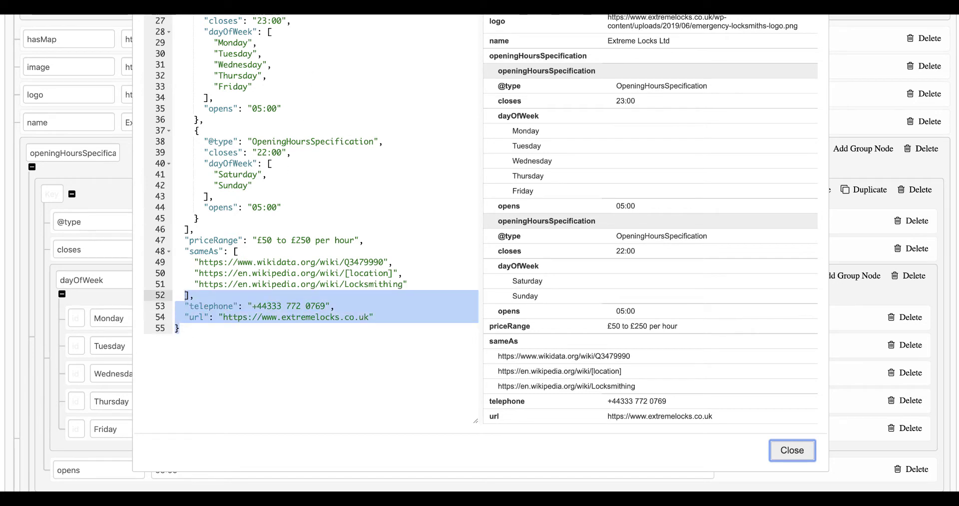
Step: Search Google in a new browser tab for "example json schema code"
key(super+t)
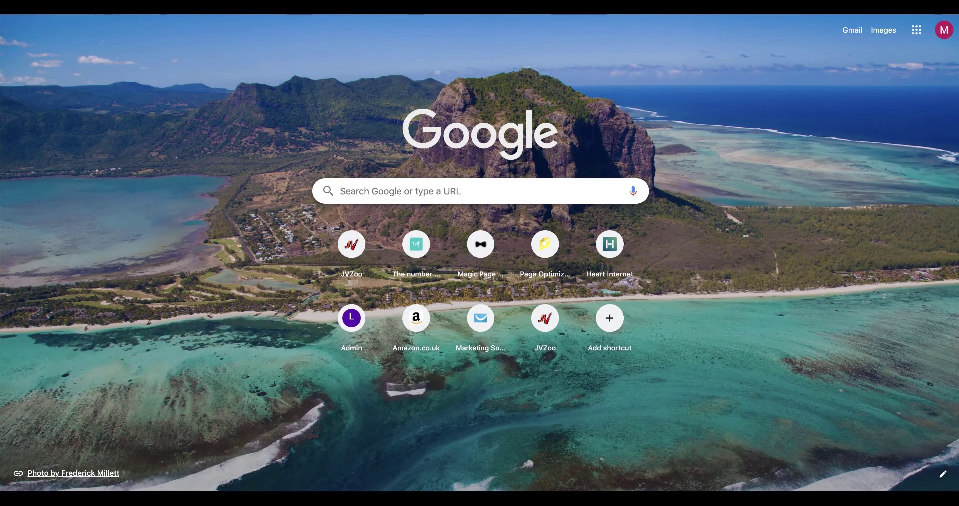
text(example)
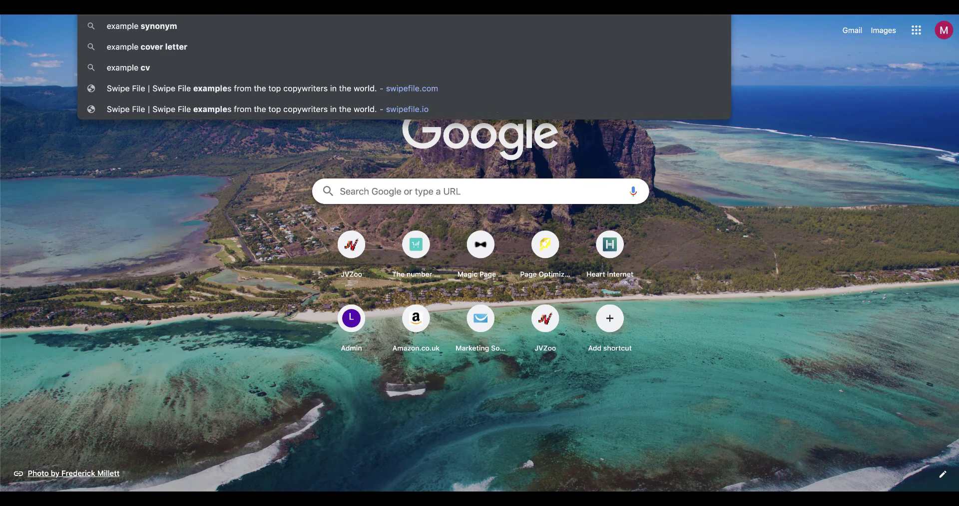
text( json)
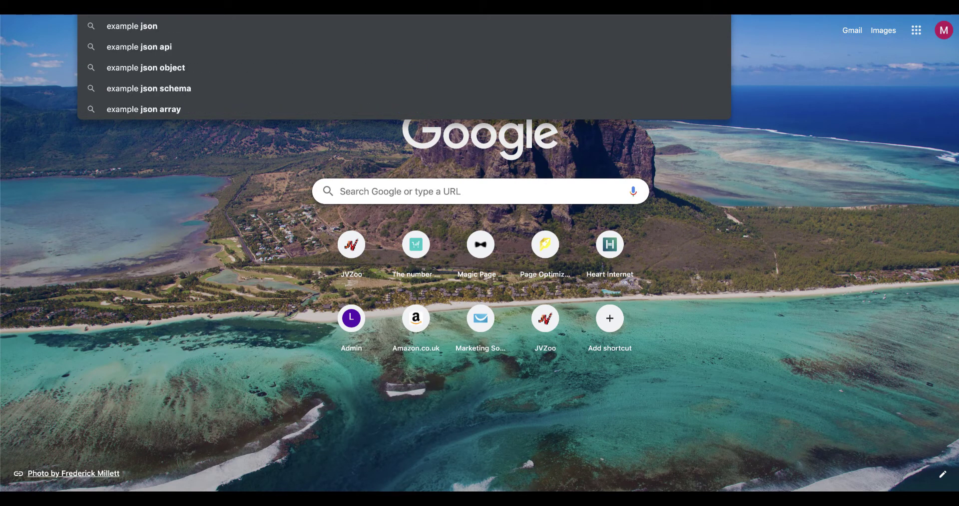
key(BackSpace)
key(BackSpace)
key(BackSpace)
key(BackSpace)
text(son schema)
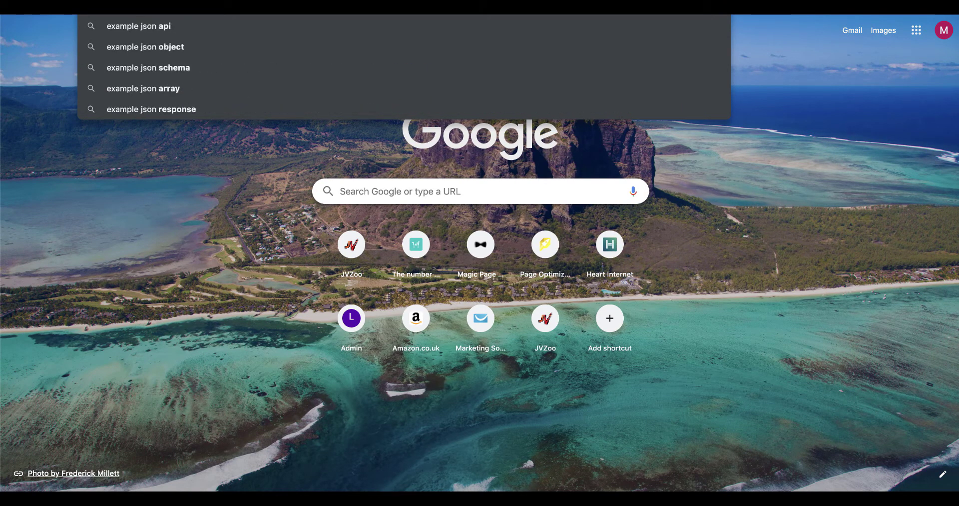
text( code)
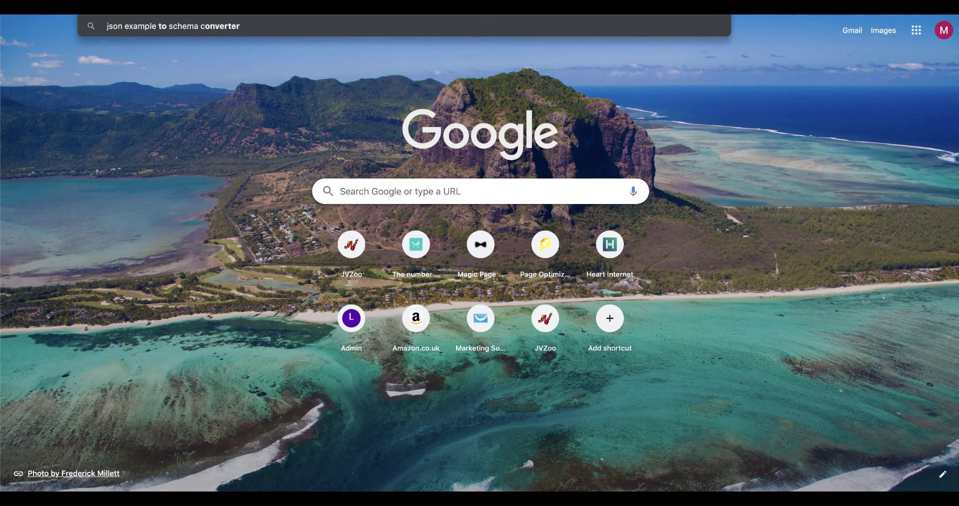
key(Return)
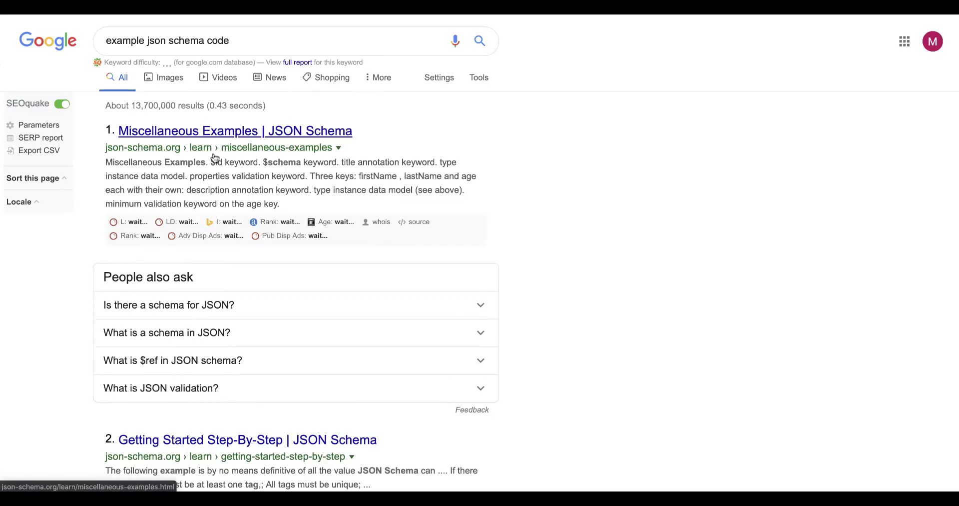
Step: Open the Miscellaneous Examples result on json-schema.org, look through its code samples, and return to the search results
click(222, 131)
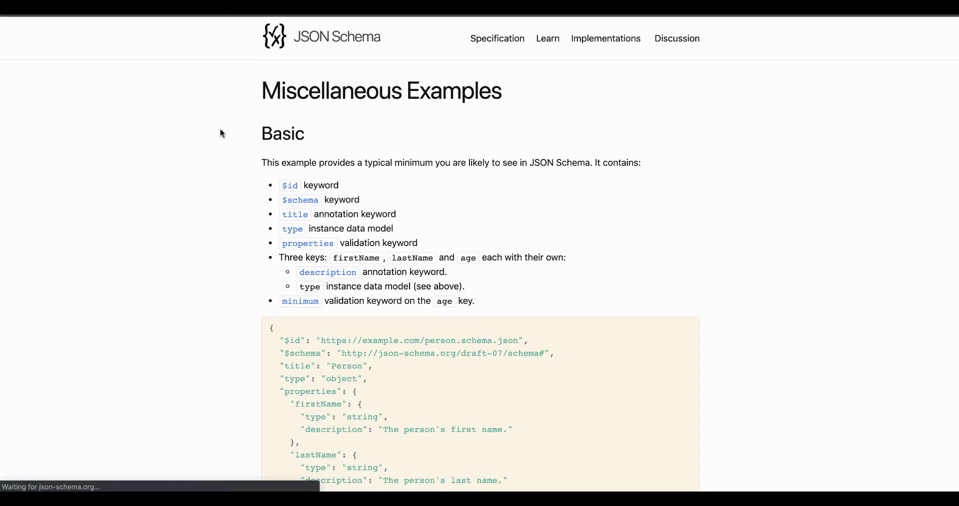
scroll(454, 206, down, 4)
scroll(455, 206, down, 10)
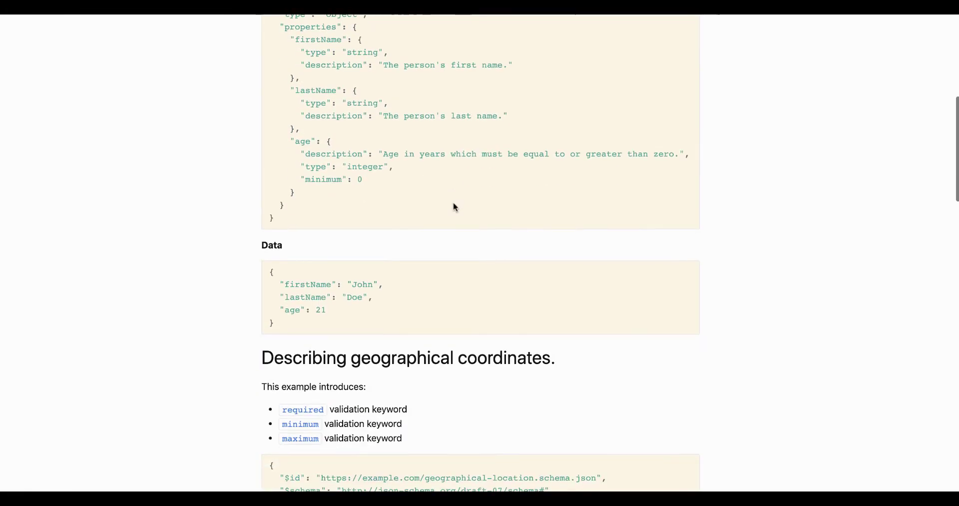
scroll(454, 203, down, 10)
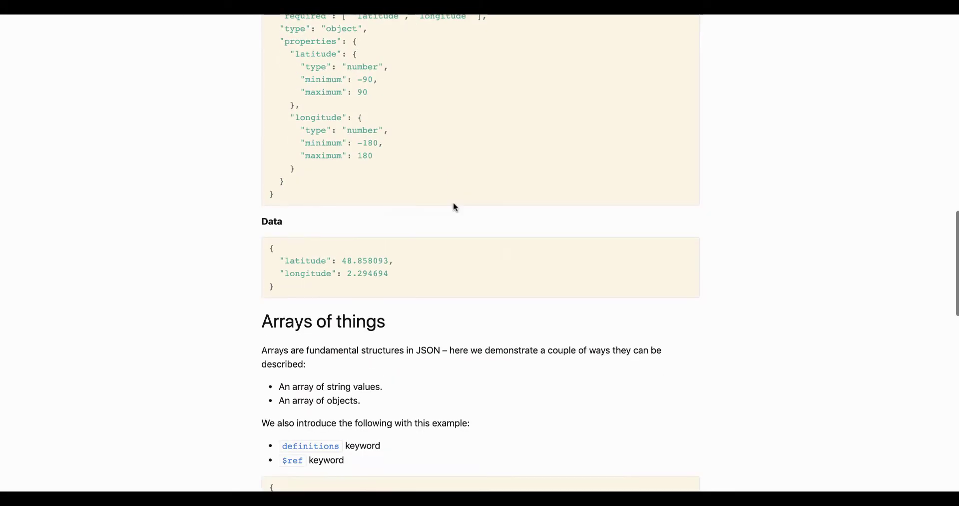
scroll(454, 206, down, 10)
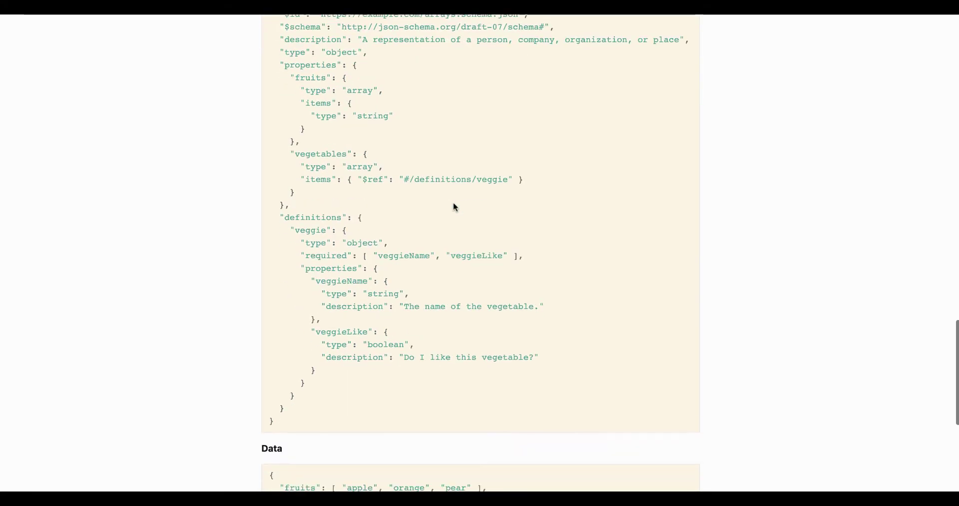
scroll(454, 203, up, 20)
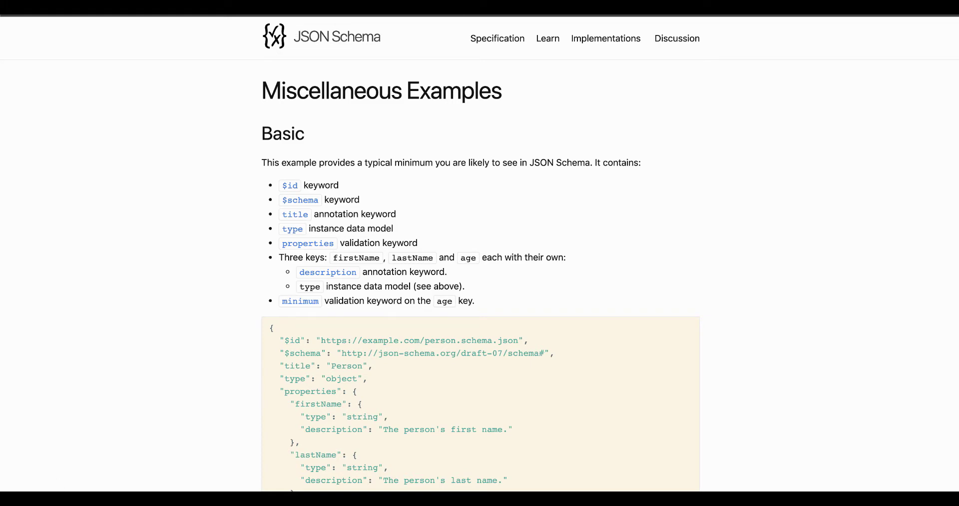
key(alt+Left)
Step: Open the Getting Started Step-By-Step result, check its sample code, and go back to the search results
scroll(317, 174, down, 5)
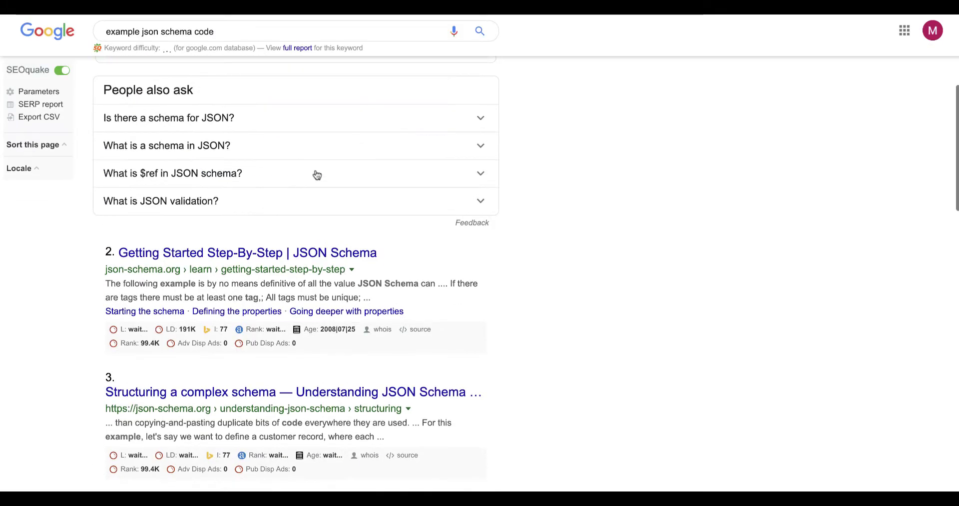
scroll(317, 174, down, 1)
click(189, 188)
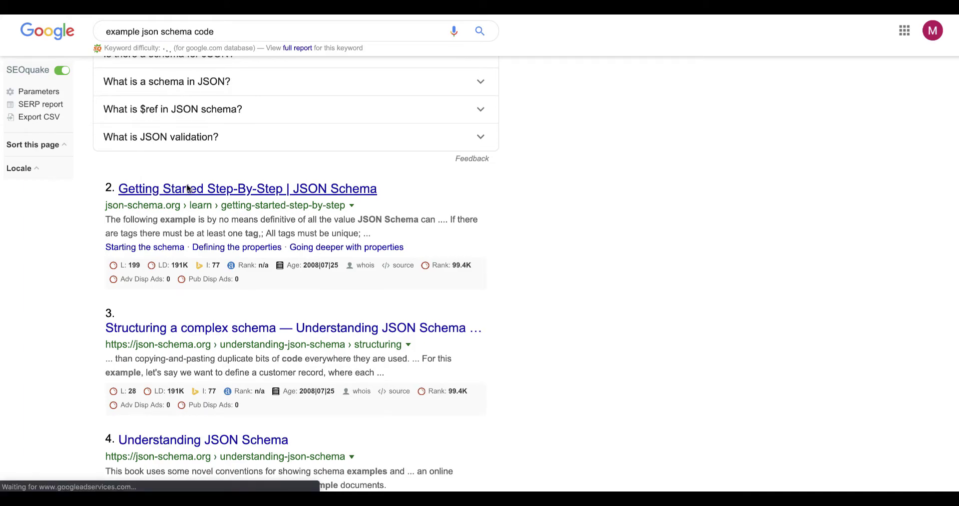
scroll(450, 270, down, 5)
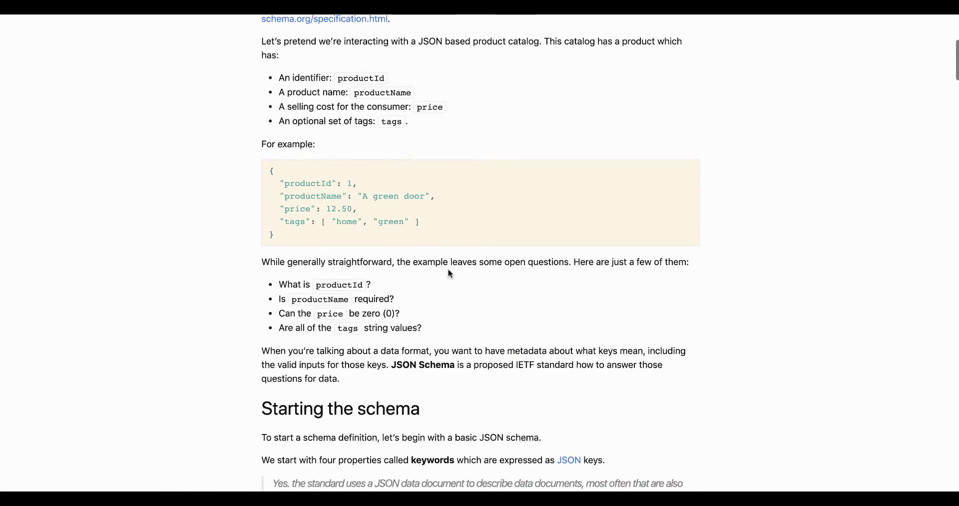
scroll(450, 273, up, 5)
key(alt+Left)
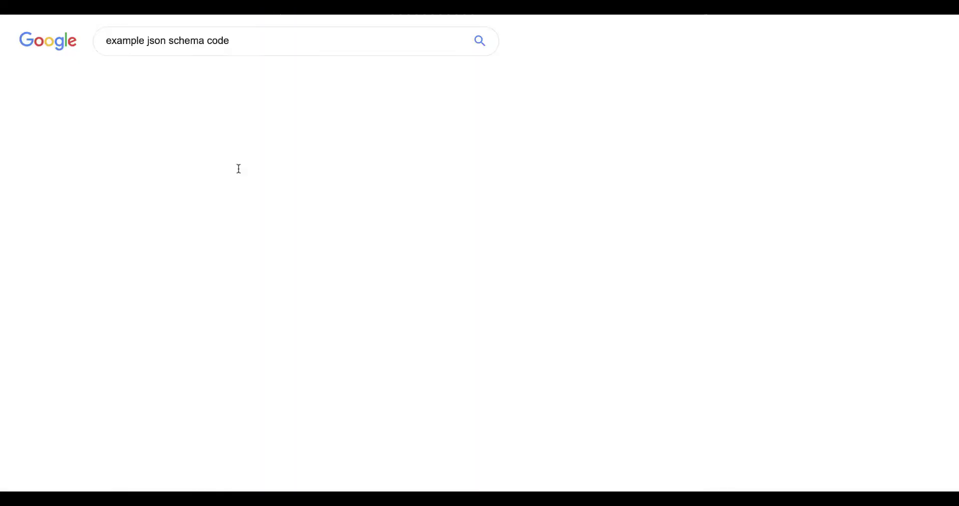
Step: Shorten the Google query to "json schema code" and run the search again
scroll(290, 295, up, 6)
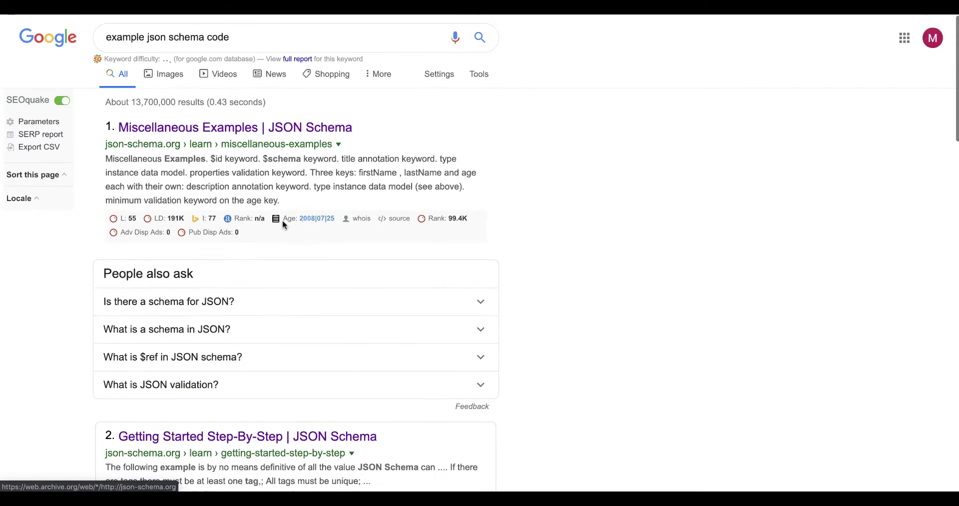
double_click(125, 39)
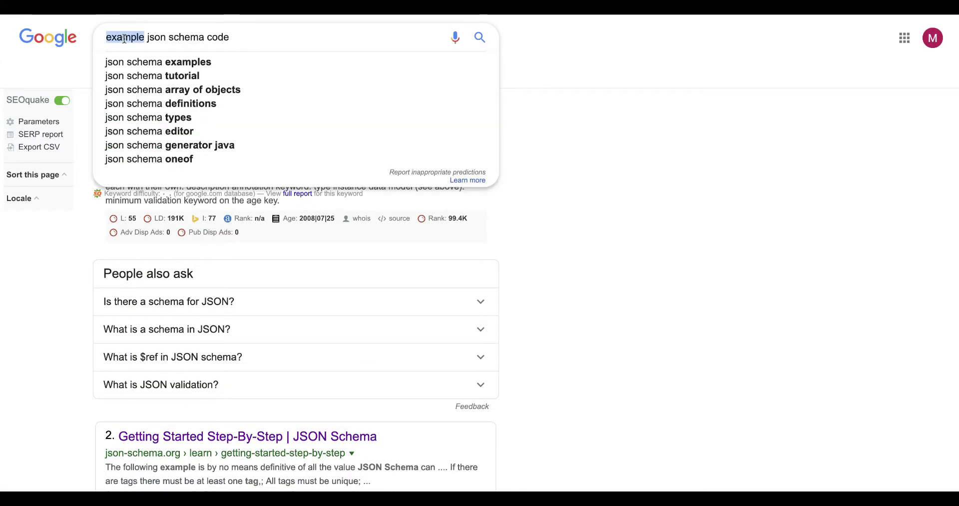
key(BackSpace)
key(Return)
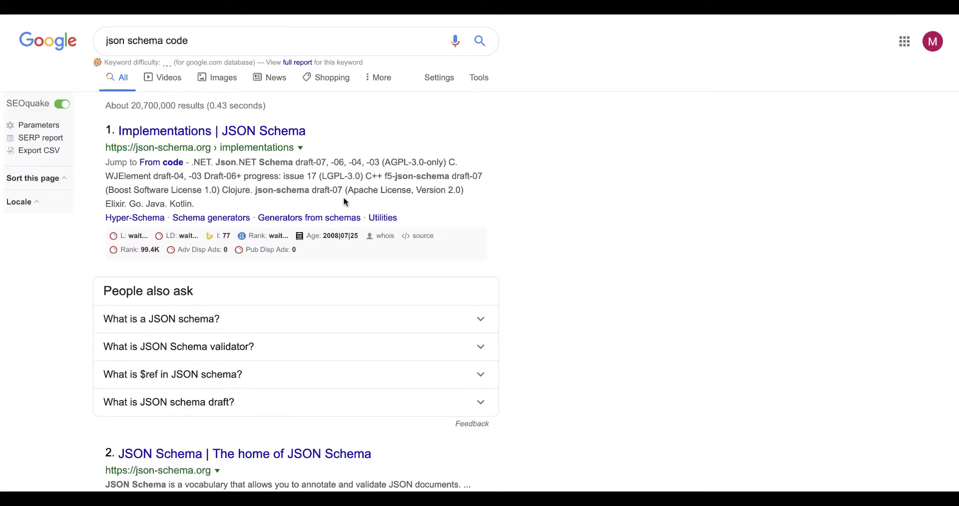
Step: Open the JSON Schema Tool result (jsonschema.net) and look over its sample JSON and the inferred schema
scroll(343, 196, down, 7)
scroll(238, 222, down, 4)
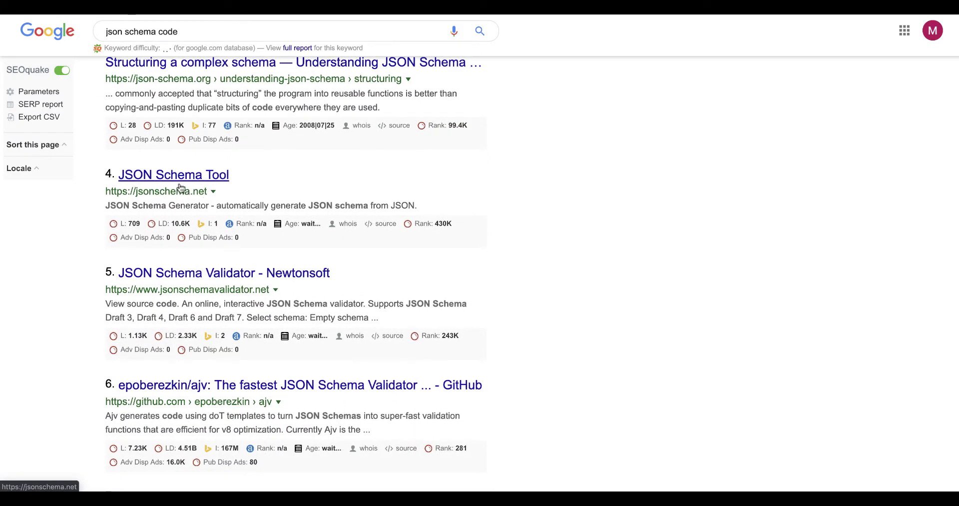
click(173, 179)
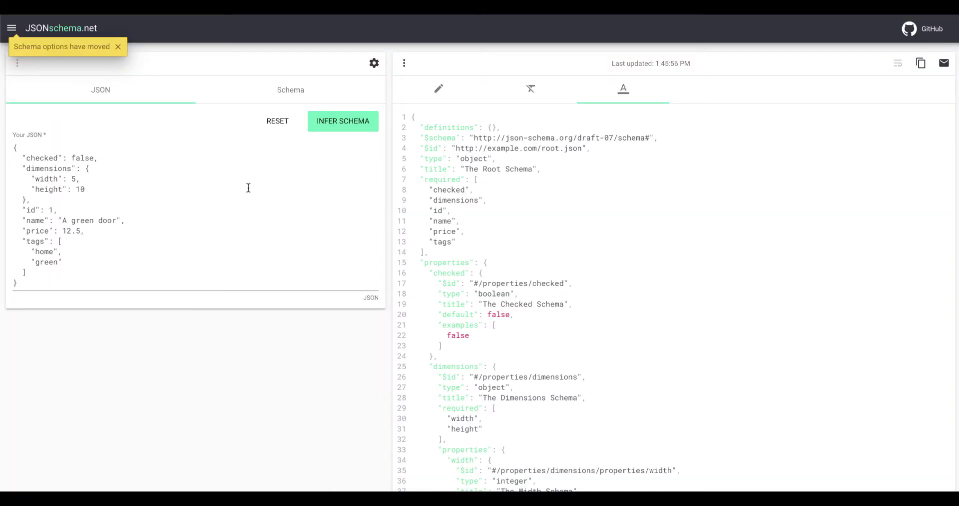
scroll(559, 214, down, 8)
scroll(559, 213, up, 8)
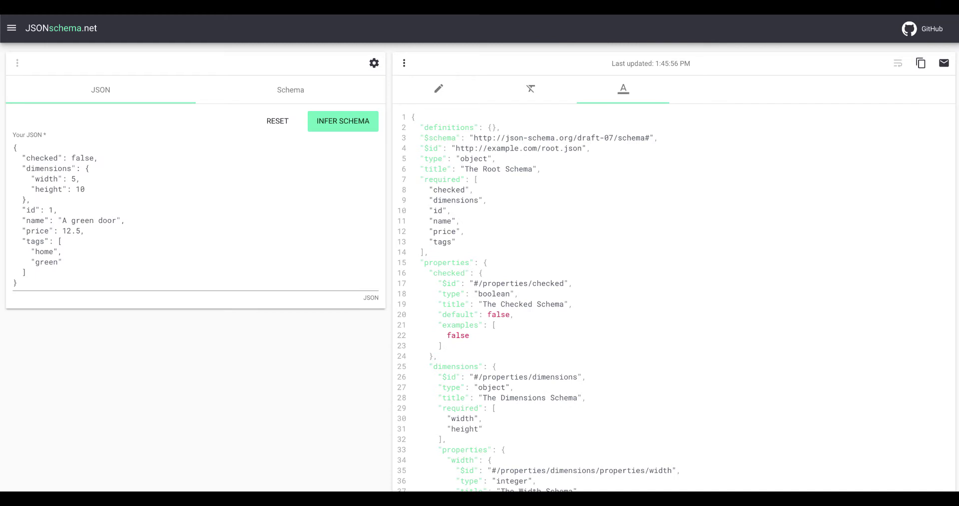
Step: Open the Schema Generator Form page from the browser's address suggestions for the schema builder's site
key(ctrl+l)
text(mikejmartin)
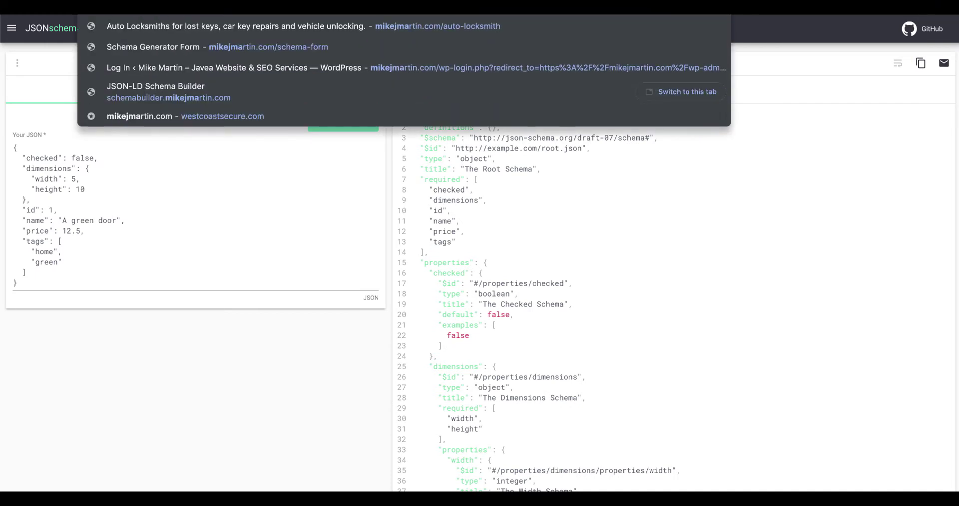
text(.com)
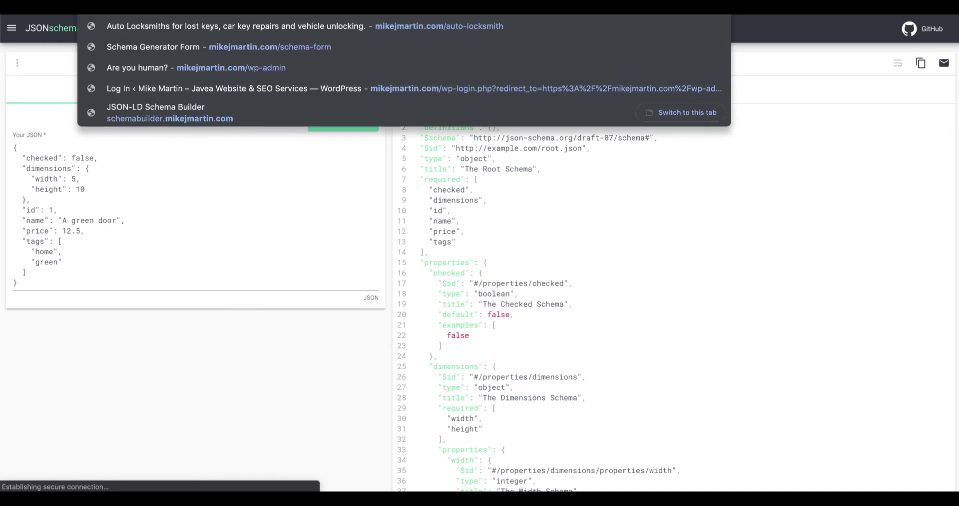
text(/)
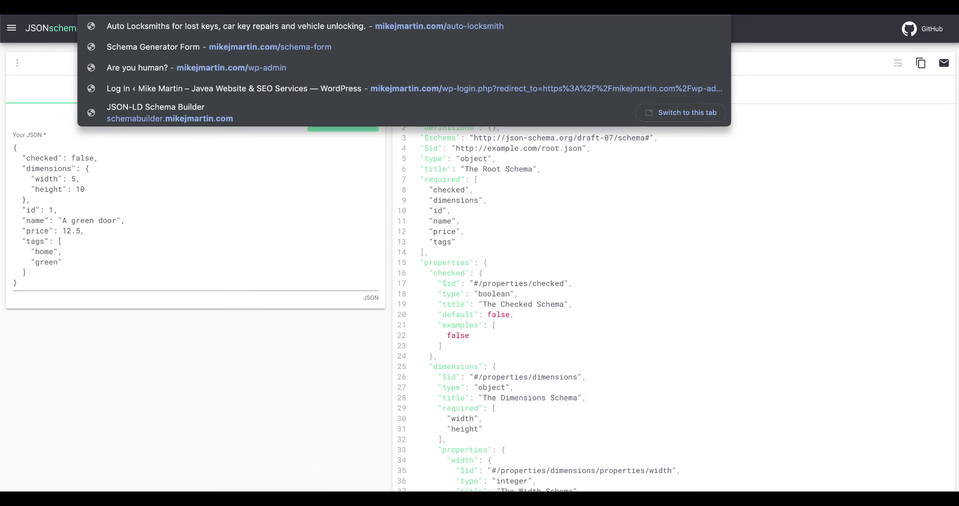
click(289, 46)
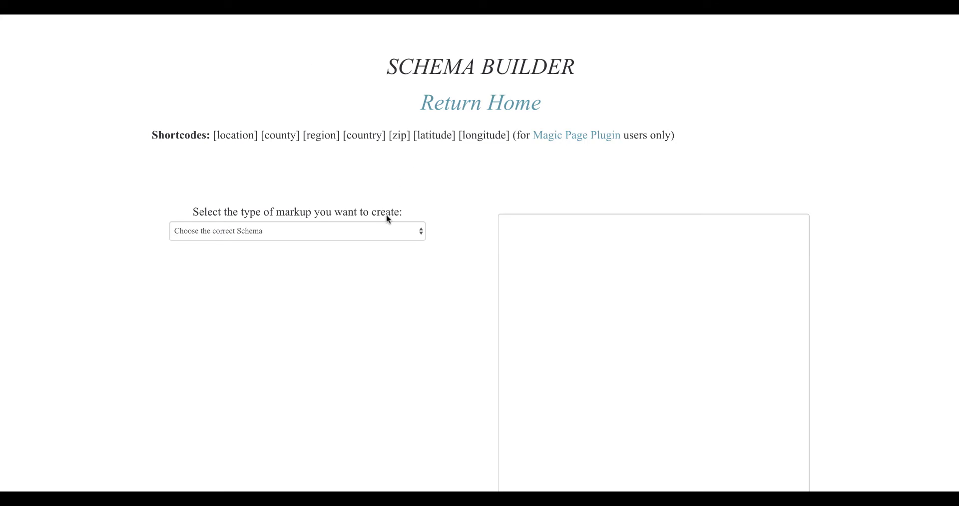
Step: Choose Person as the markup type and enter "ergr" as the name to generate sample schema code
click(396, 232)
click(181, 253)
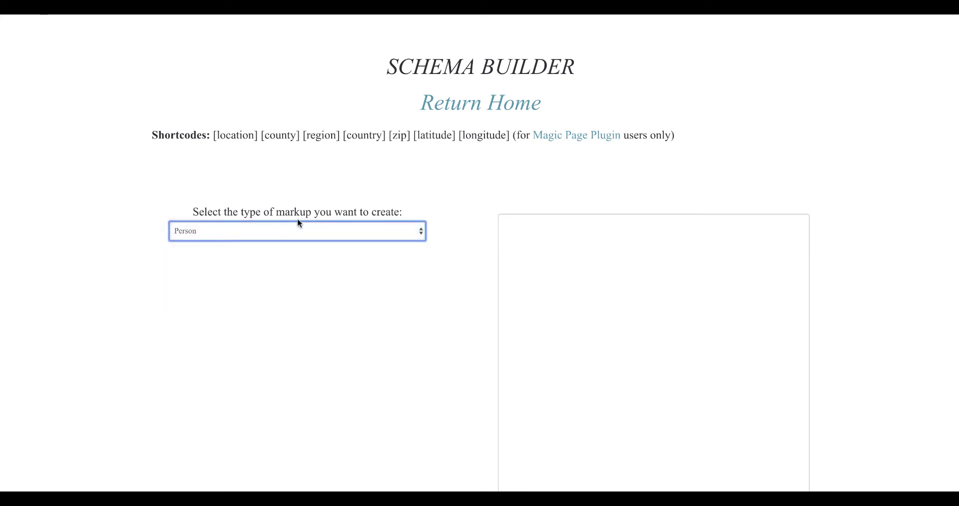
scroll(297, 219, down, 2)
scroll(298, 223, down, 1)
click(298, 229)
text(ergr)
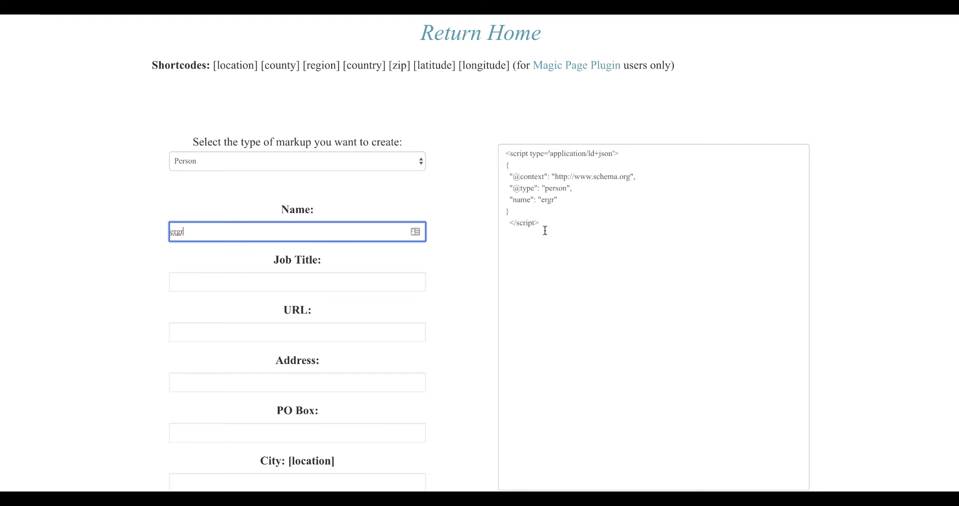
click(439, 272)
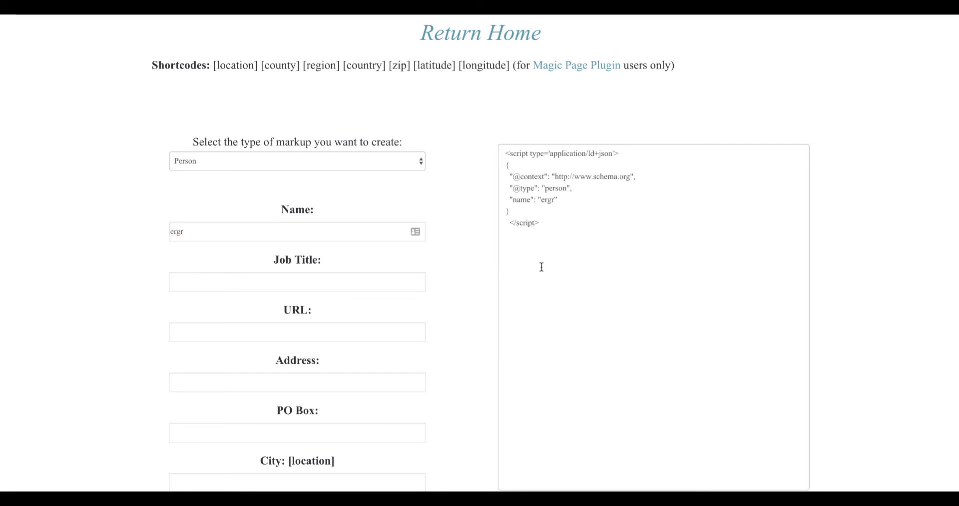
Step: Examine the generated Person code, highlighting its opening script tag, and look down the rest of the form
scroll(542, 268, up, 1)
drag(507, 189, 625, 186)
click(627, 187)
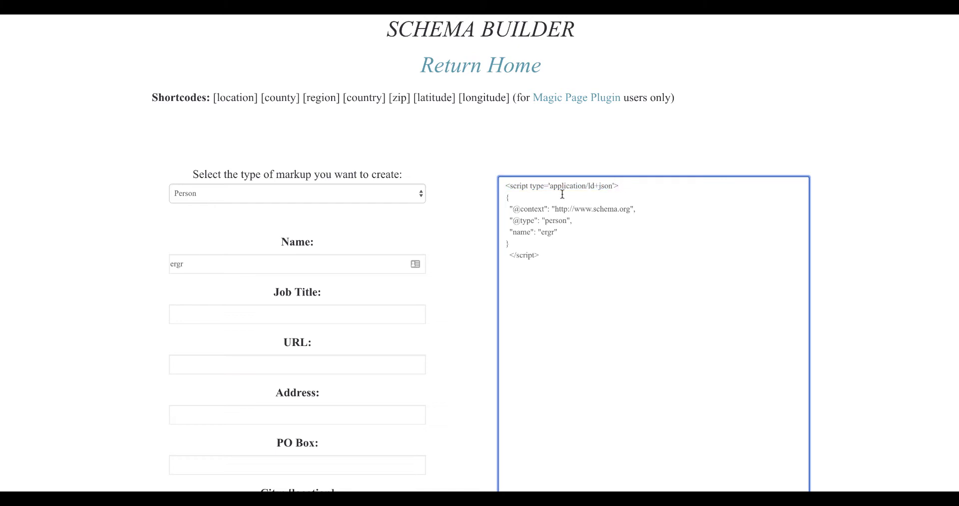
scroll(630, 210, down, 6)
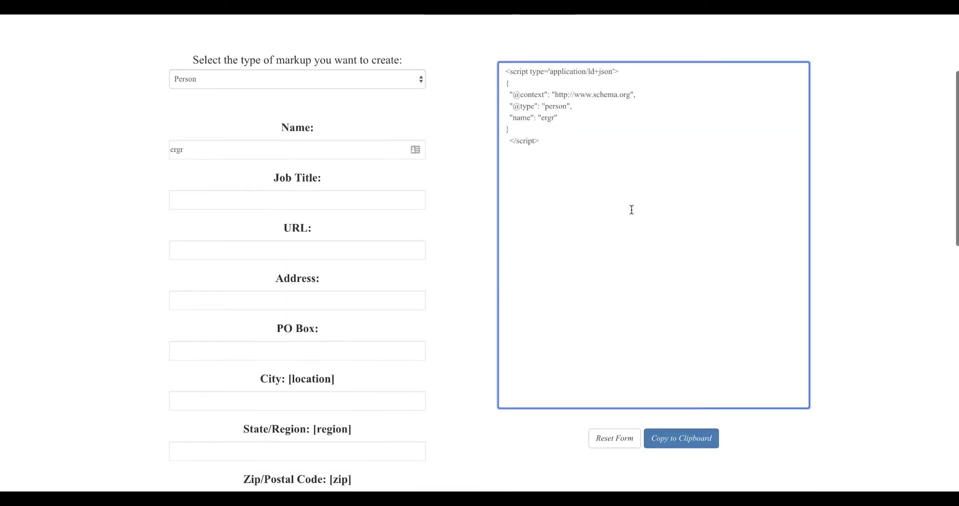
Step: Copy the generated Person schema and paste it into the blank text area below the Birth Date field
click(670, 259)
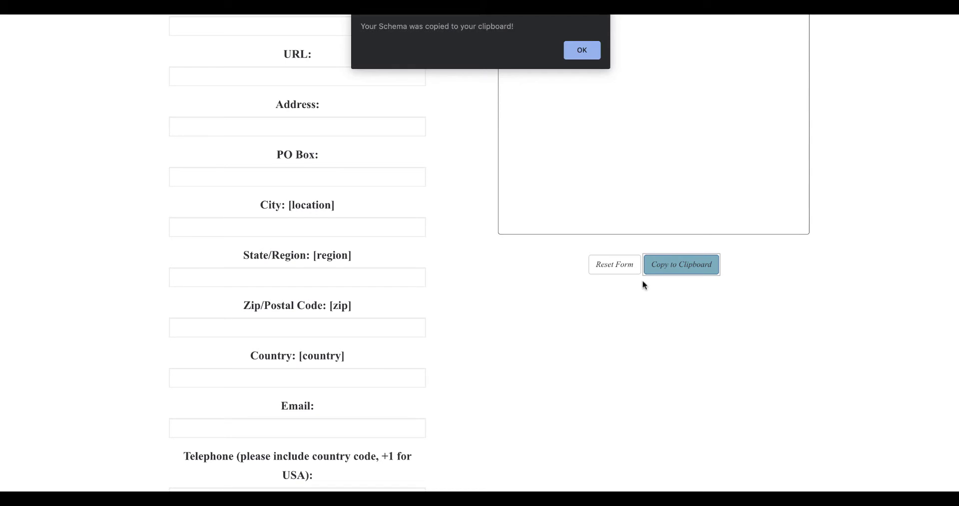
click(582, 50)
scroll(557, 165, down, 10)
click(393, 164)
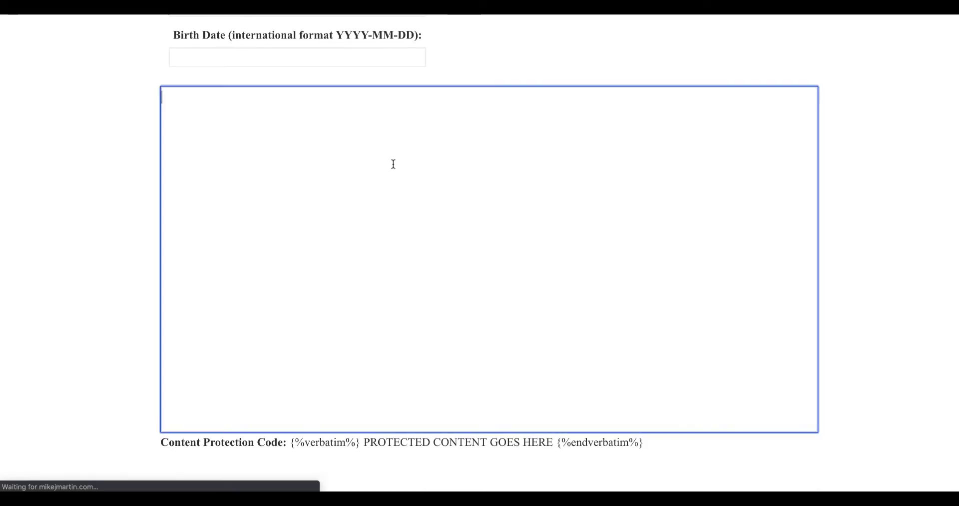
key(ctrl+v)
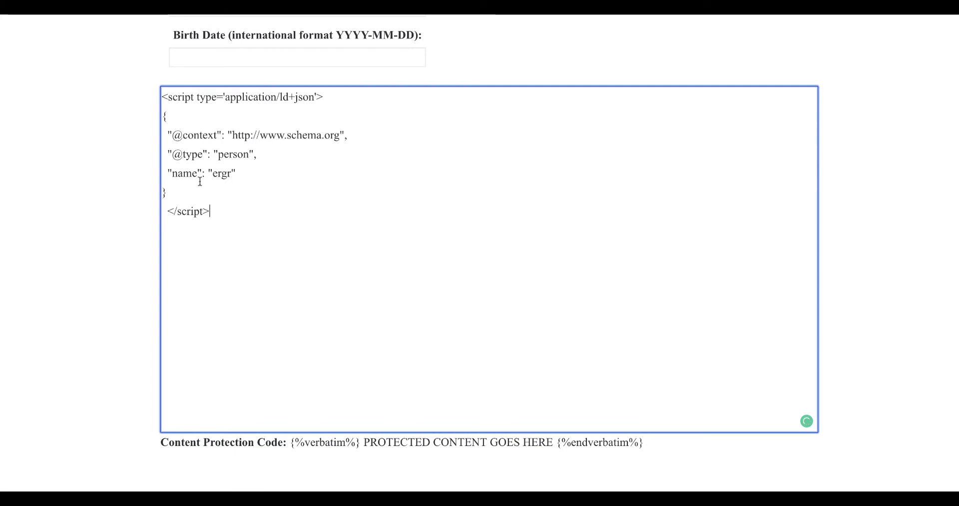
Step: Remove the JSON object between the script tags, leaving several blank lines in its place
drag(172, 195, 157, 121)
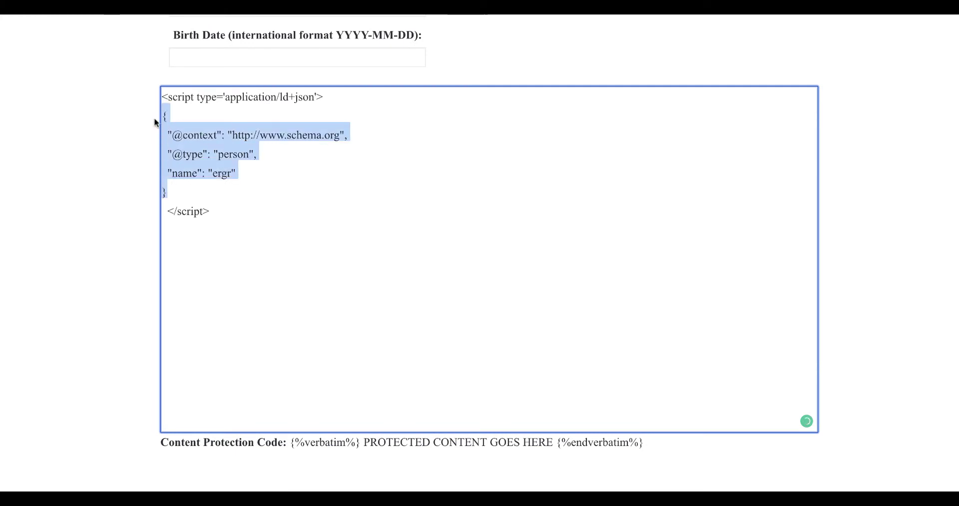
key(BackSpace)
key(Return)
key(Return)
key(Return)
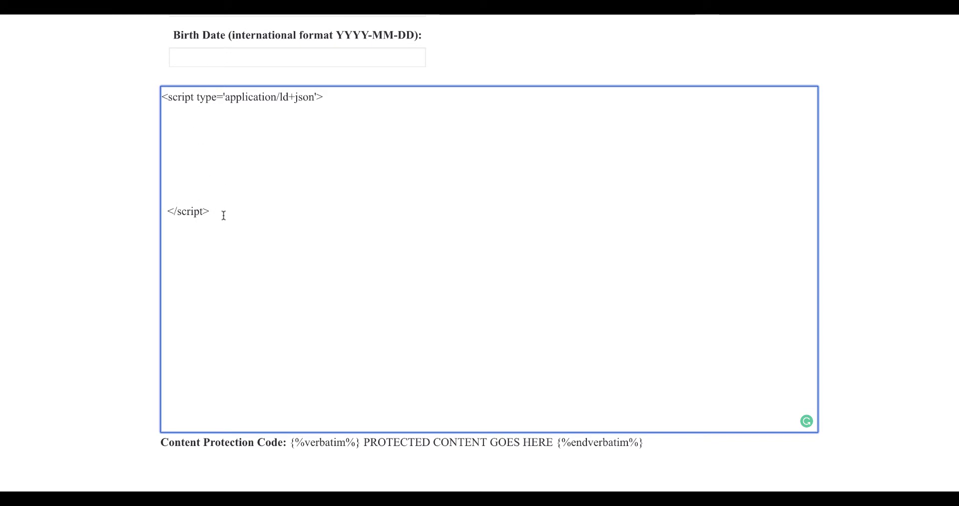
Step: Copy the empty opening and closing script tags and paste them below [location] in the text editor's notes
drag(222, 212, 162, 106)
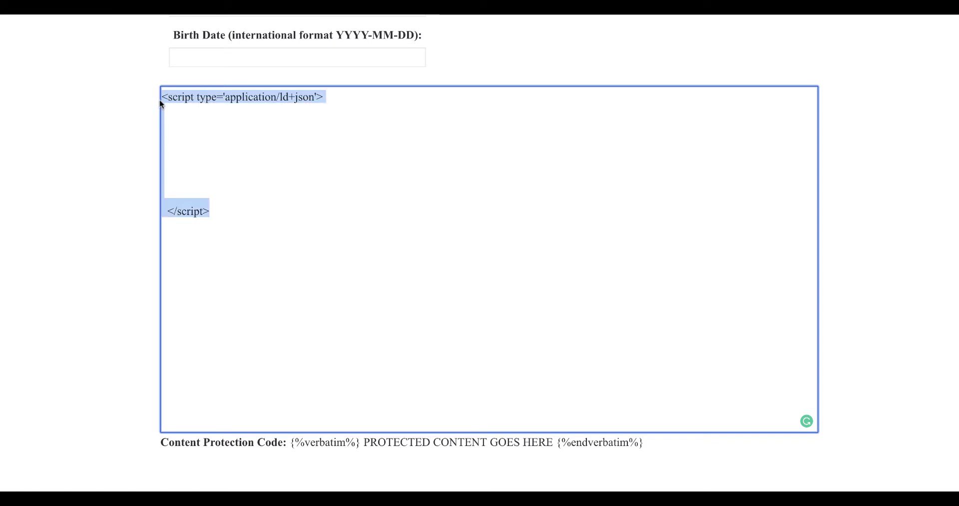
key(ctrl+Right)
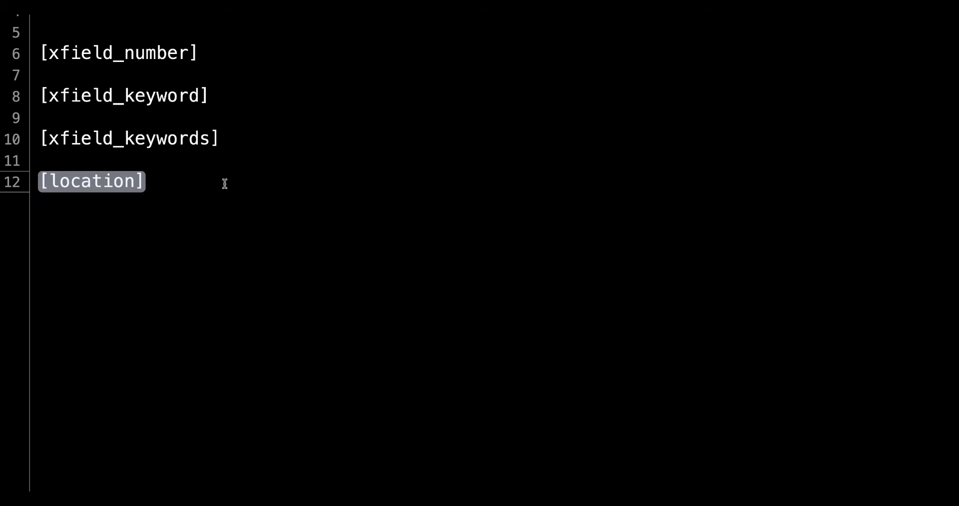
click(225, 184)
key(Return)
key(Return)
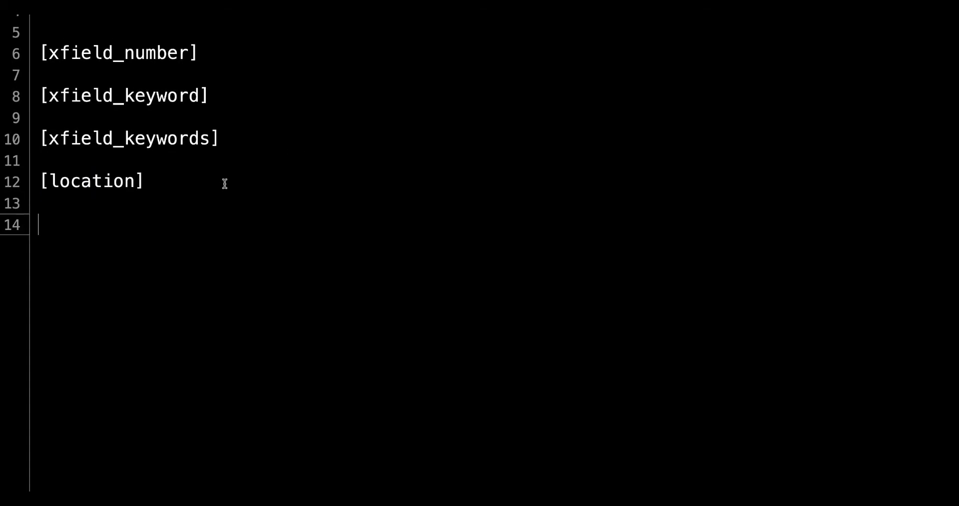
key(ctrl+v)
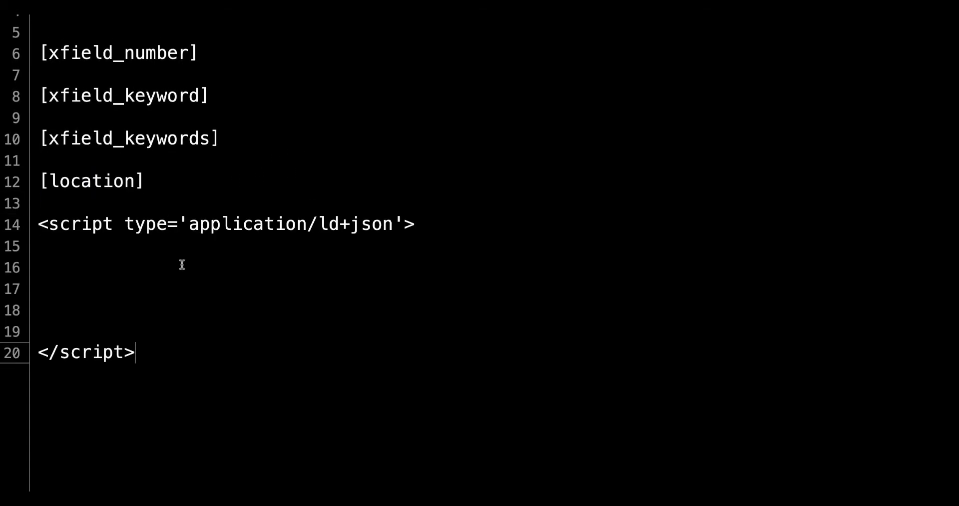
Step: Copy the complete Locksmith code from the Preview Schema window and paste it between the script tags in the text editor
key(ctrl+Left)
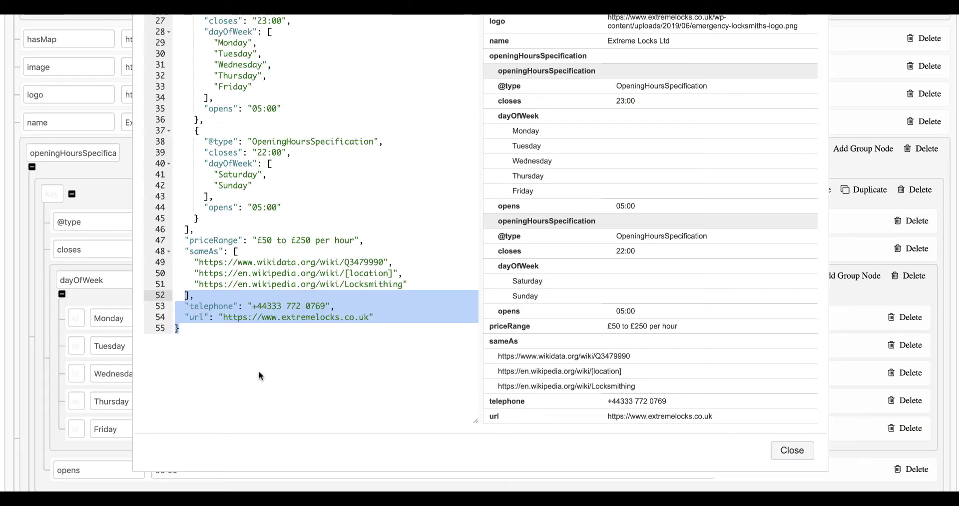
click(192, 328)
drag(190, 326, 178, 255)
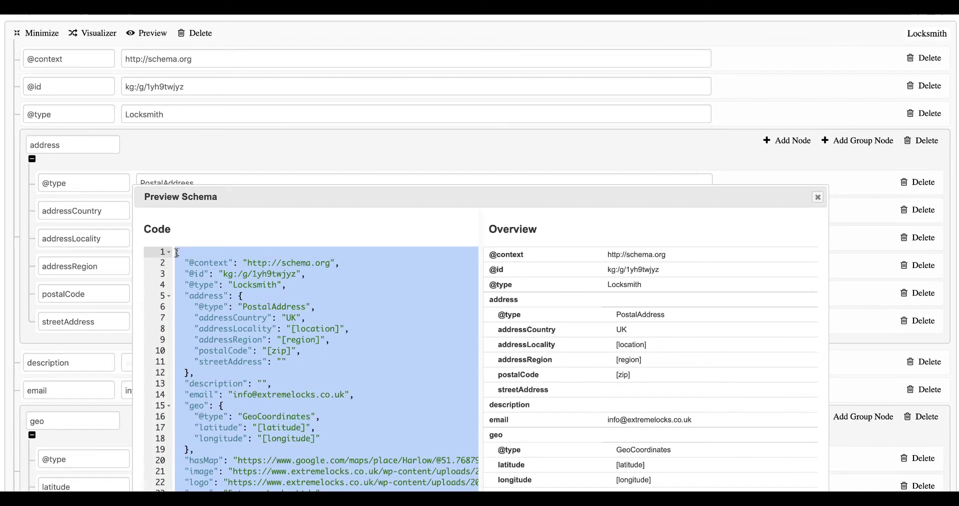
key(ctrl+Right)
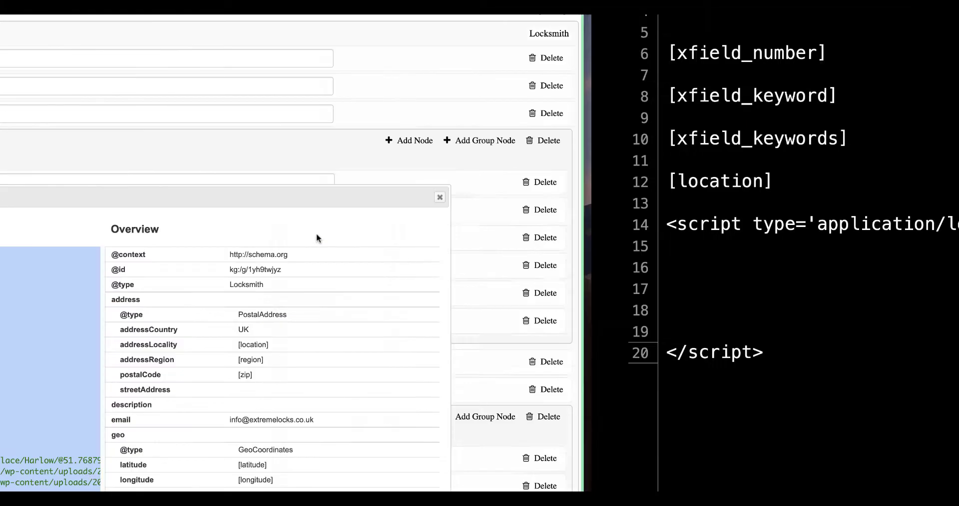
click(54, 267)
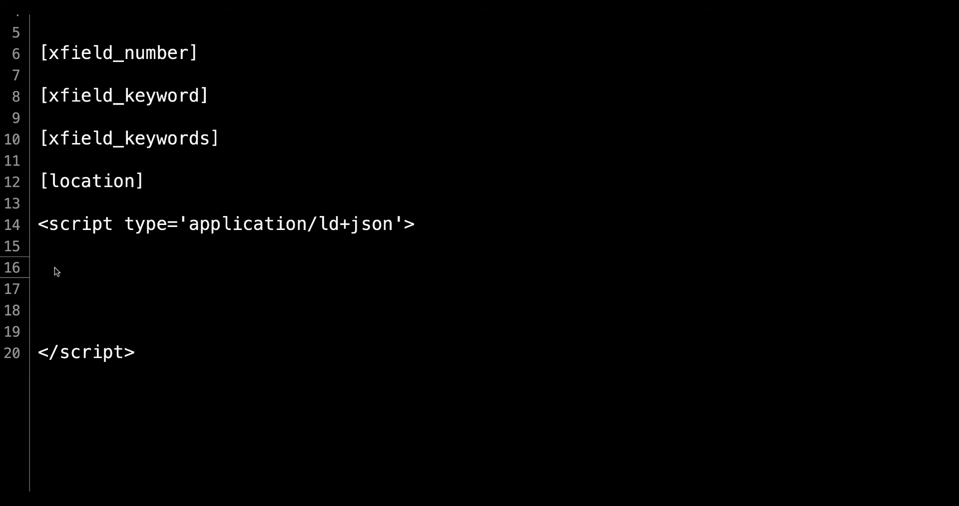
key(super+v)
scroll(185, 290, down, 1)
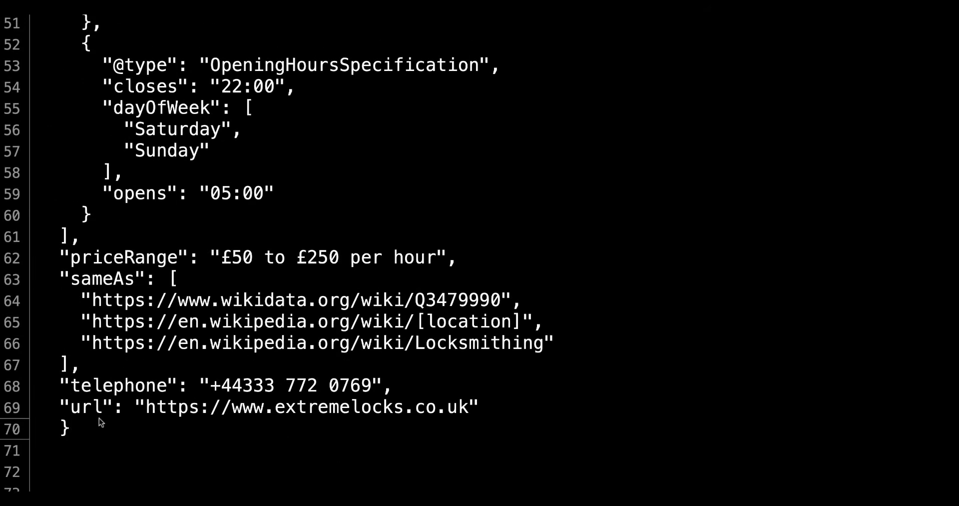
Step: Delete the surplus blank lines between the end of the schema code and the closing script tag
click(64, 480)
key(BackSpace)
key(BackSpace)
scroll(146, 311, up, 10)
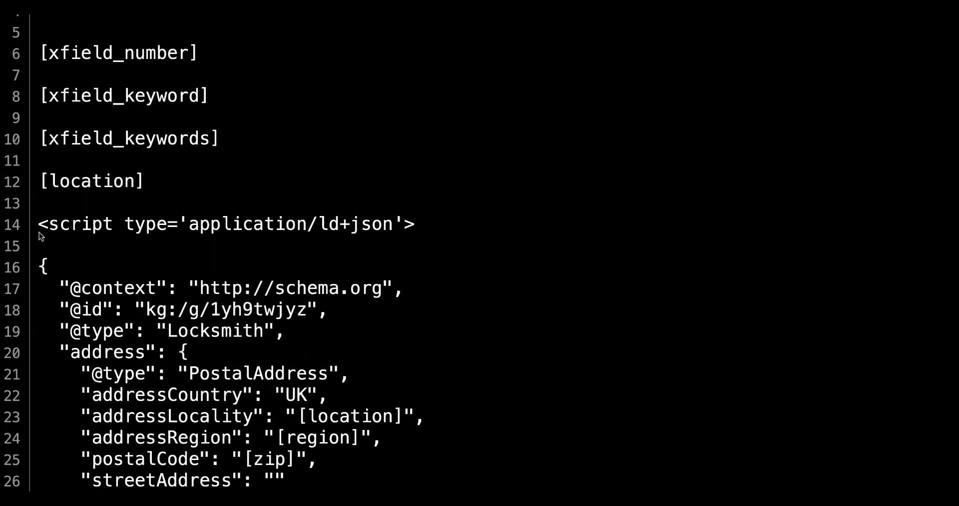
Step: Select the whole Locksmith schema block, from the opening script tag through the end of the code, for copying
drag(39, 223, 40, 487)
scroll(257, 292, down, 3)
scroll(257, 292, down, 9)
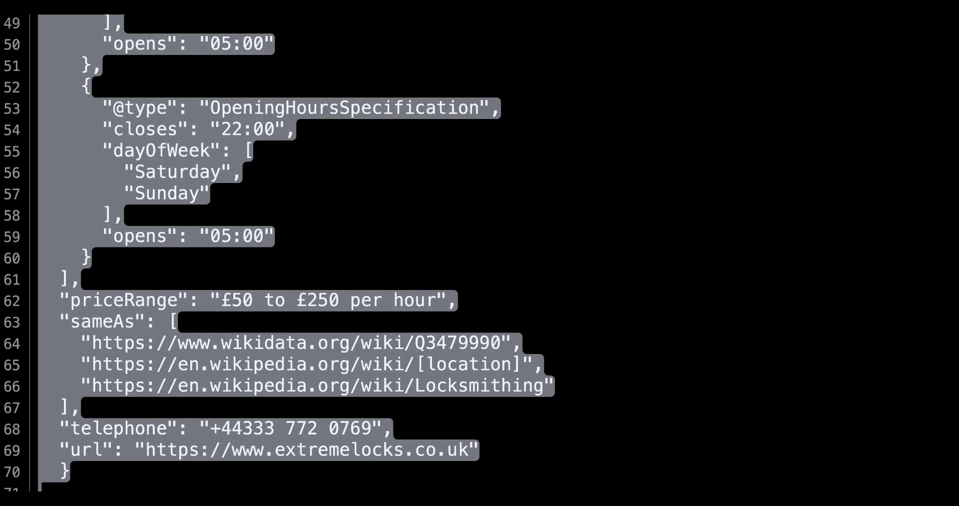
scroll(189, 277, up, 12)
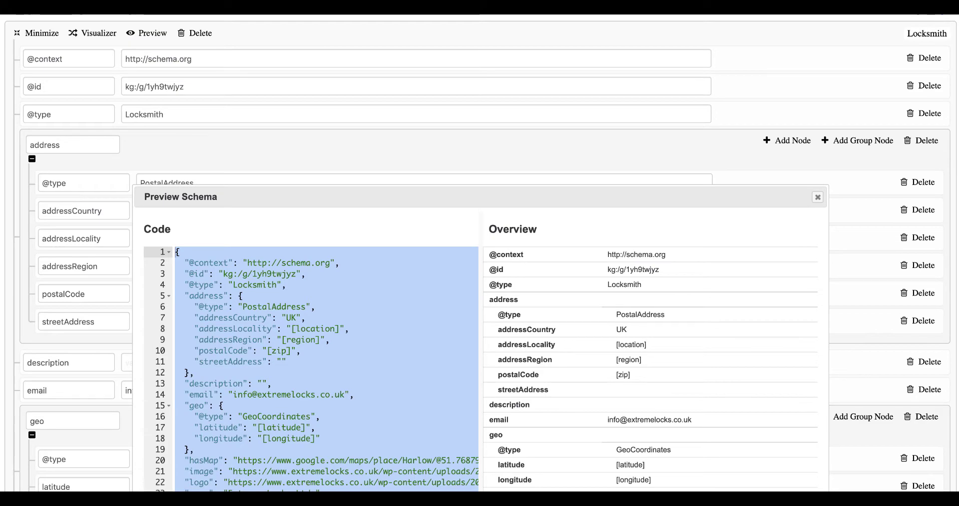
Step: Look over the Locksmith schema preview and the Harlow Auto Locksmiths page down to its footer links
scroll(377, 257, down, 9)
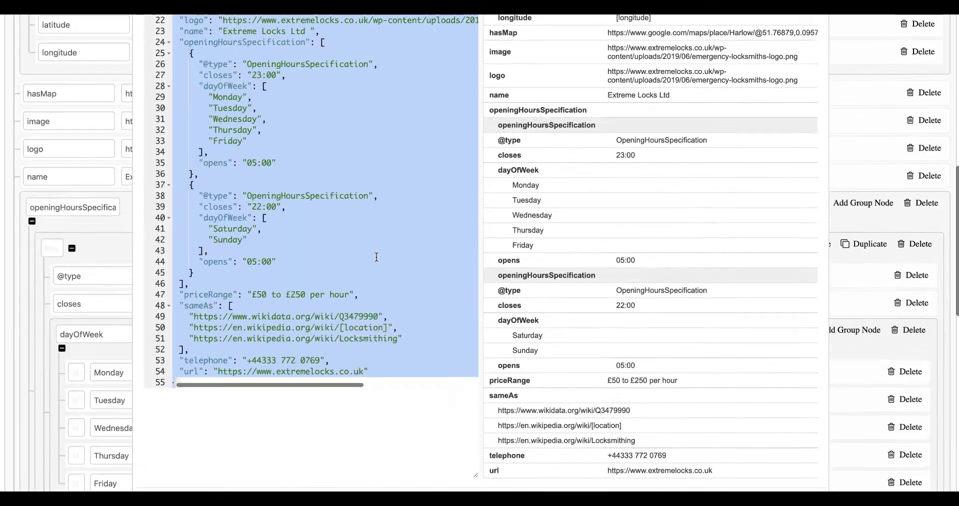
scroll(377, 257, up, 4)
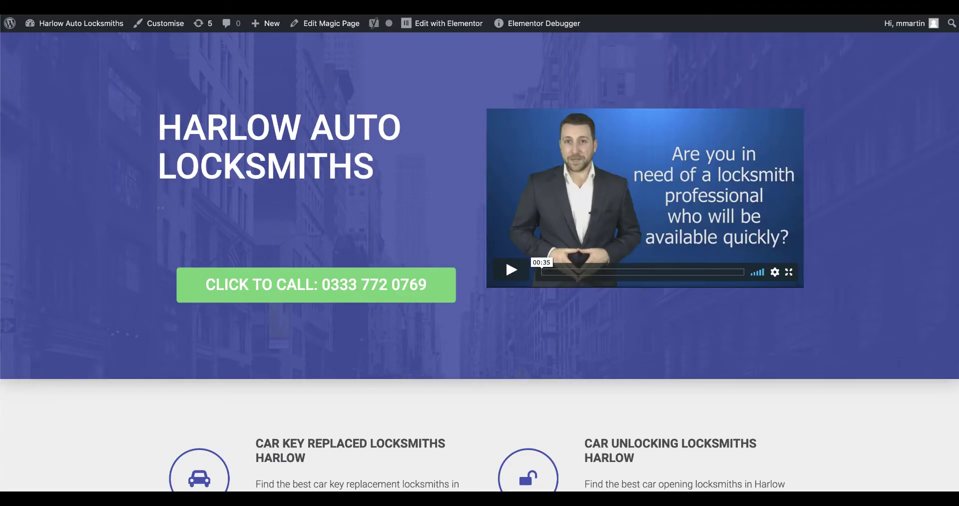
scroll(403, 159, down, 15)
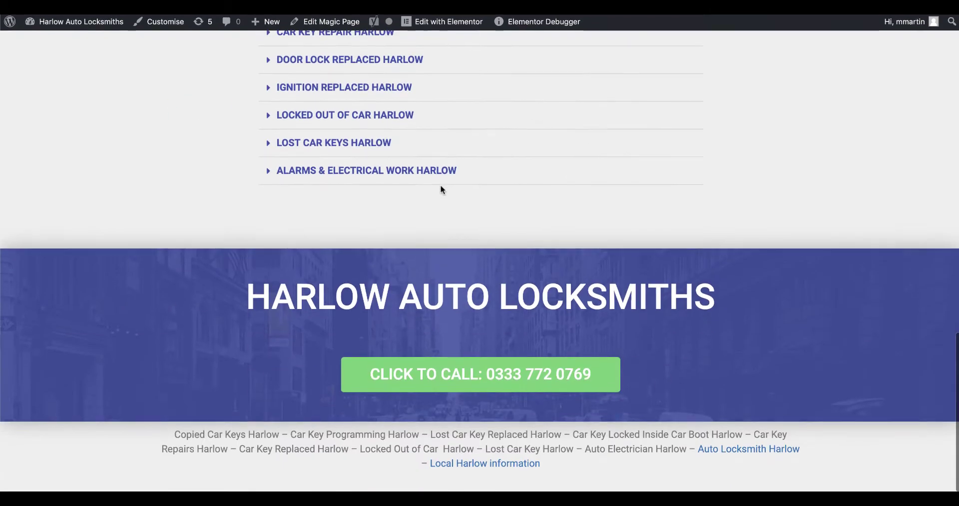
scroll(635, 440, up, 15)
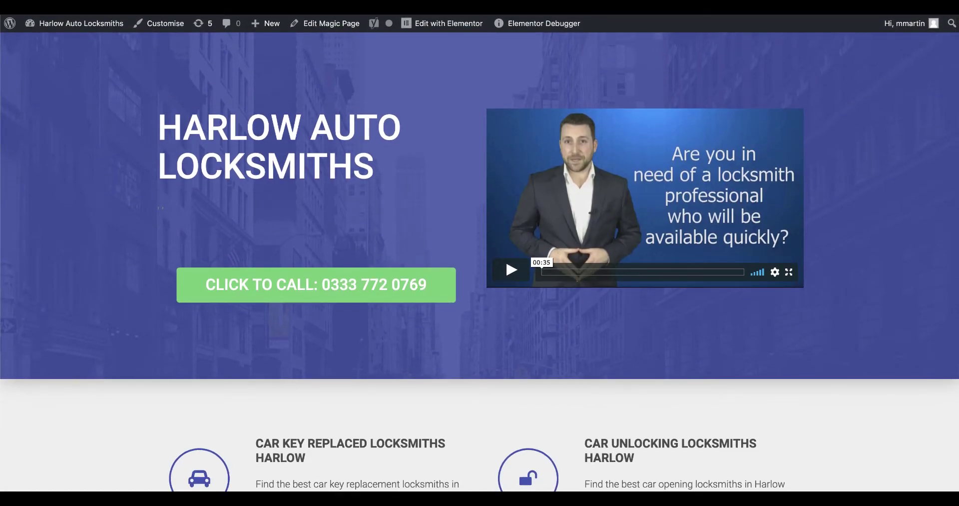
Step: Load the London Auto Locksmiths site and open its Car Door Lock Replaced London page from the footer links
key(ctrl+l)
key(Return)
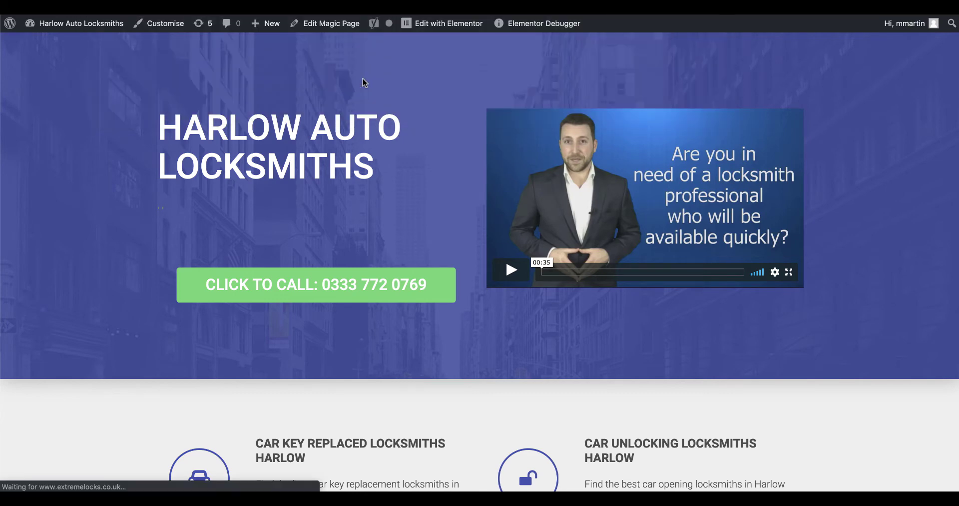
scroll(517, 242, down, 10)
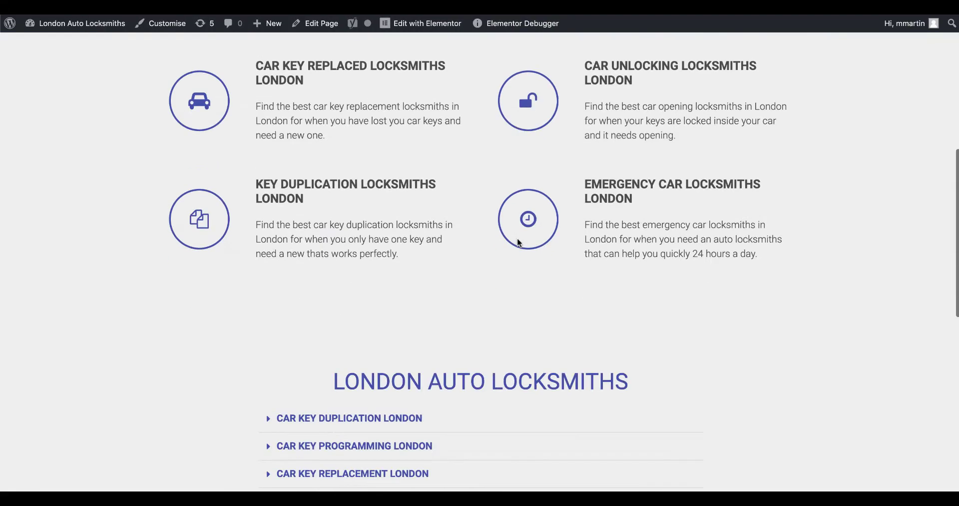
scroll(518, 242, down, 4)
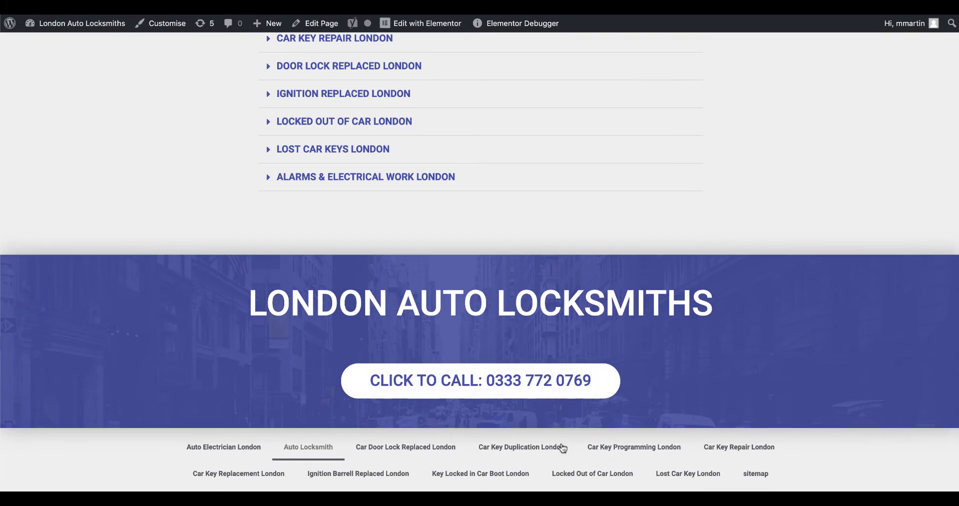
click(416, 447)
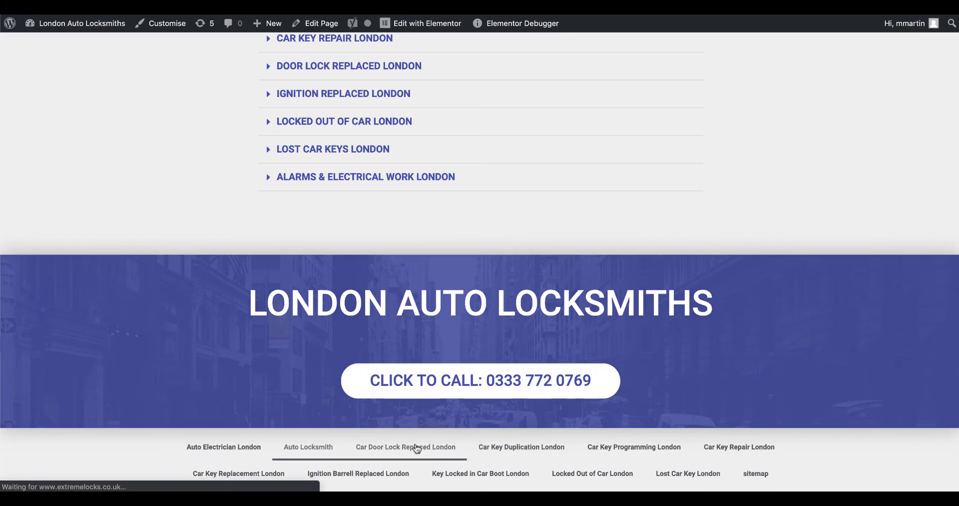
scroll(439, 259, down, 6)
scroll(442, 258, up, 5)
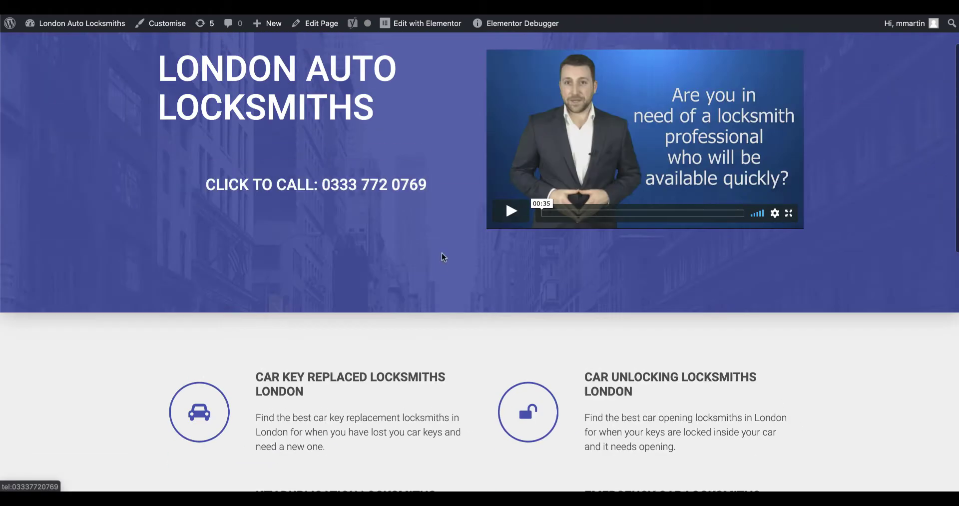
Step: Run the SEOquake diagnosis on the page and check its existing markup in Google's Structured Data Testing Tool
click(849, 7)
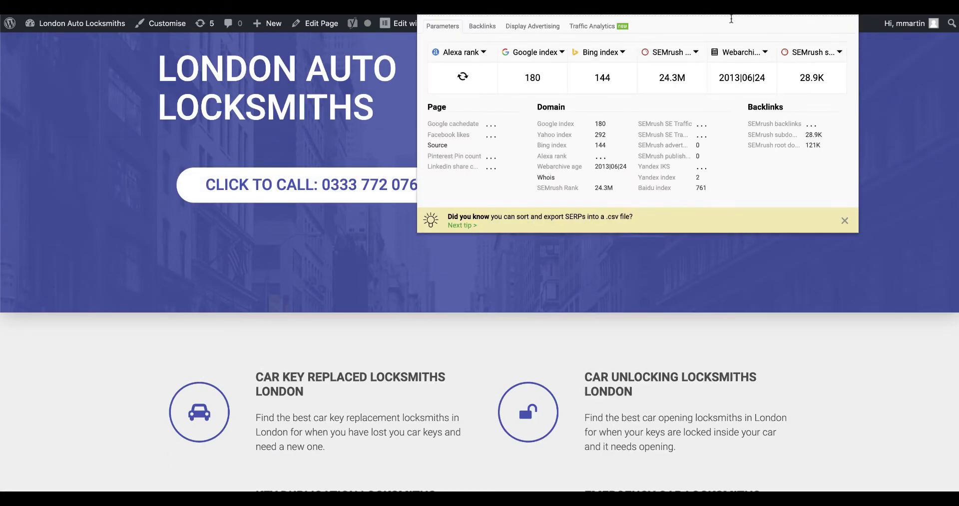
click(463, 76)
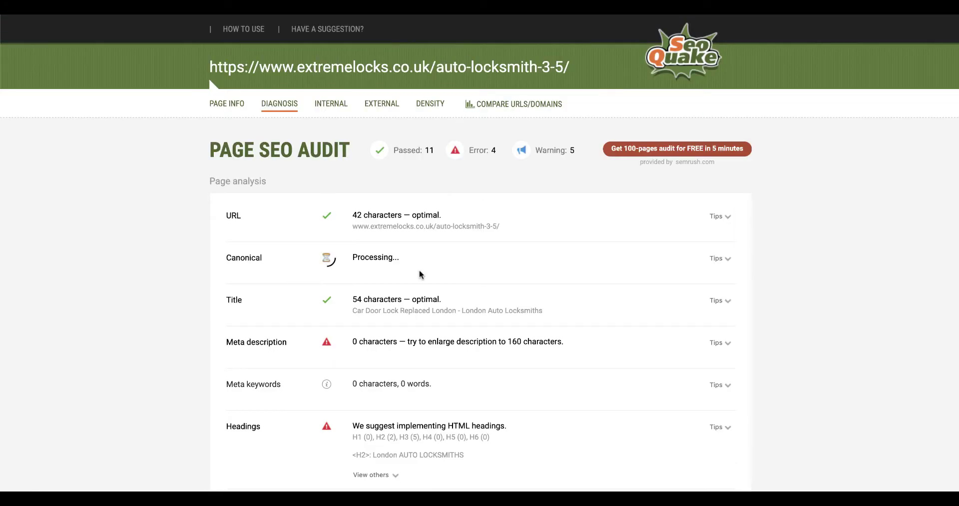
scroll(420, 274, down, 15)
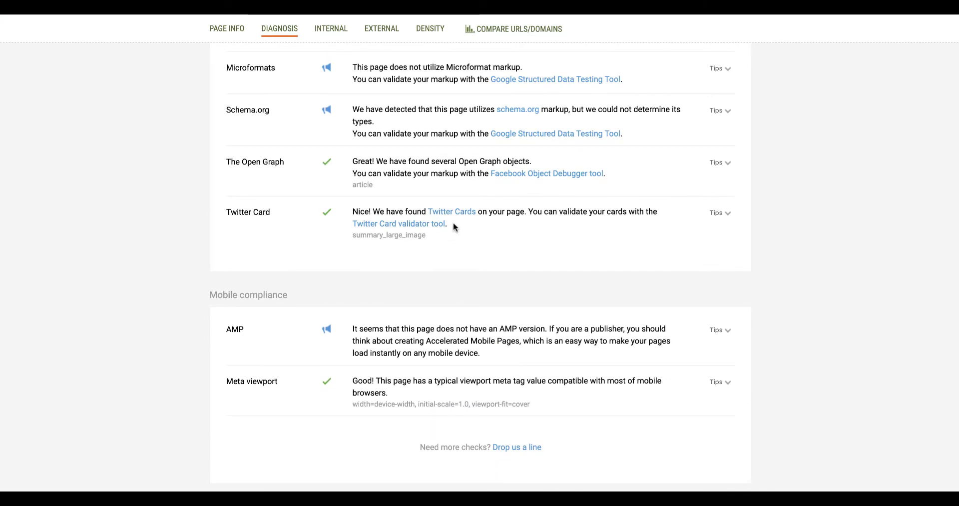
scroll(453, 222, up, 1)
click(556, 191)
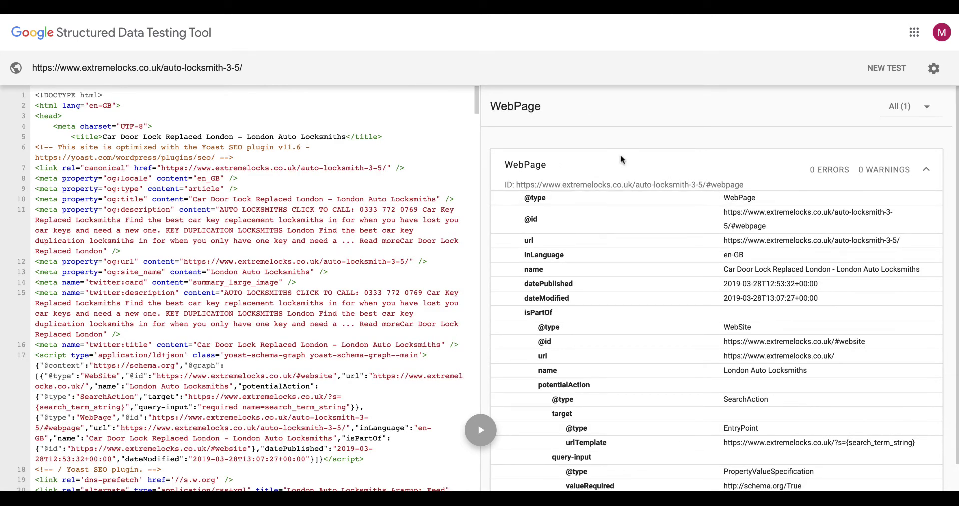
click(928, 171)
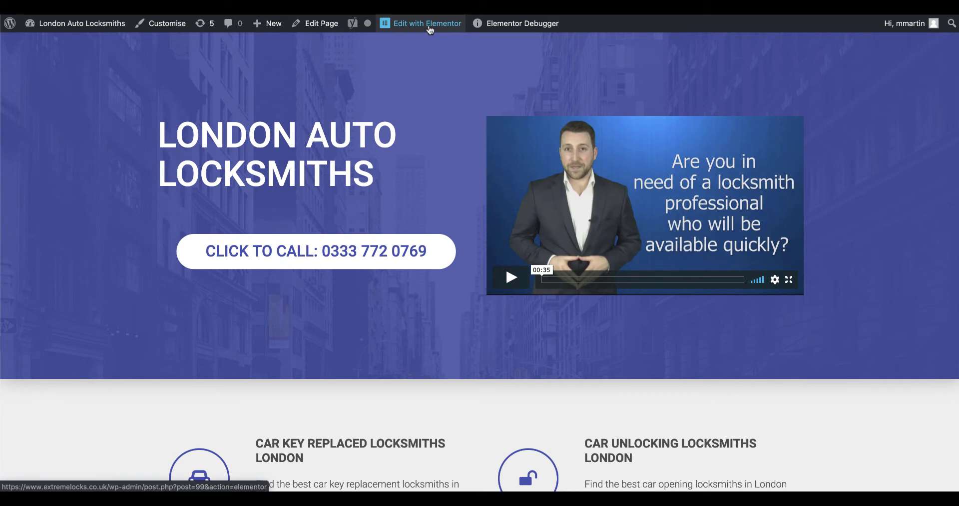
Step: Edit the page with Elementor, adding a Text Editor widget above the [Location] Auto Locksmiths heading and clearing its placeholder text
click(430, 28)
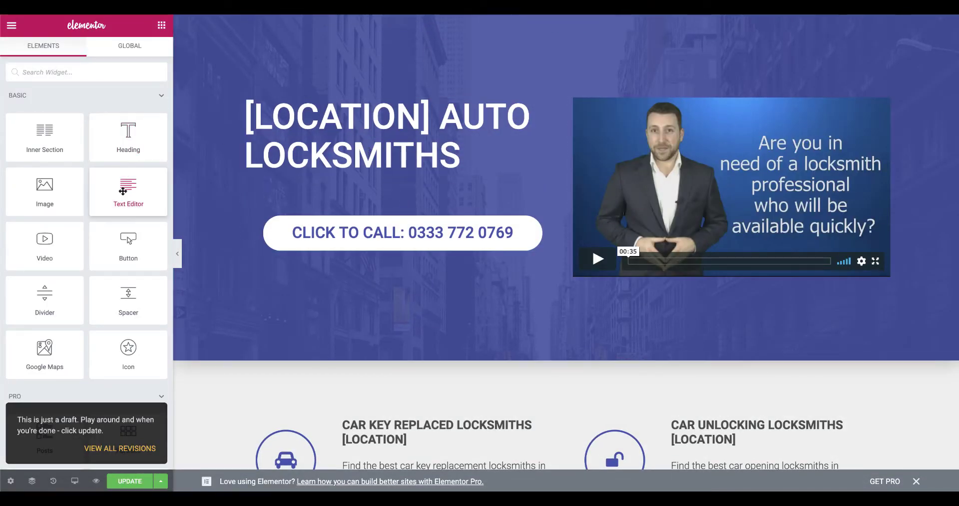
drag(128, 186, 298, 98)
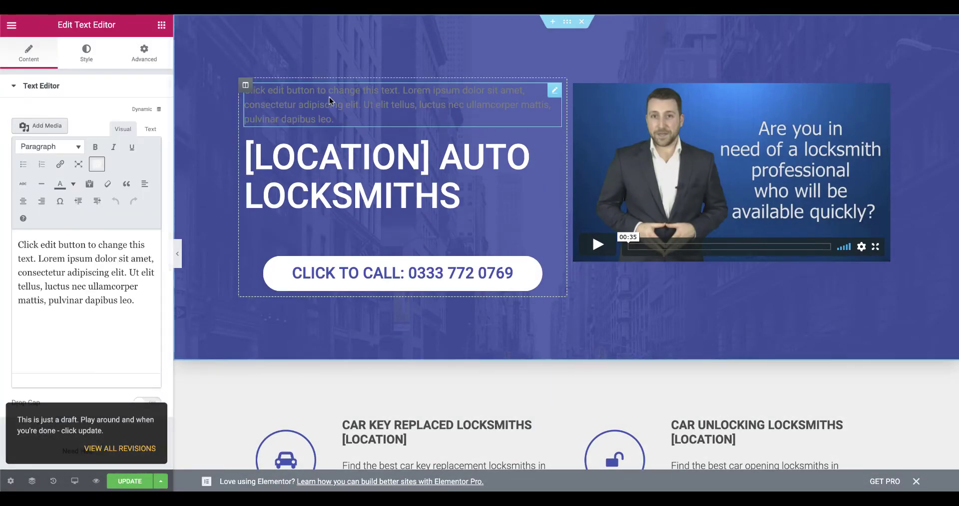
click(149, 129)
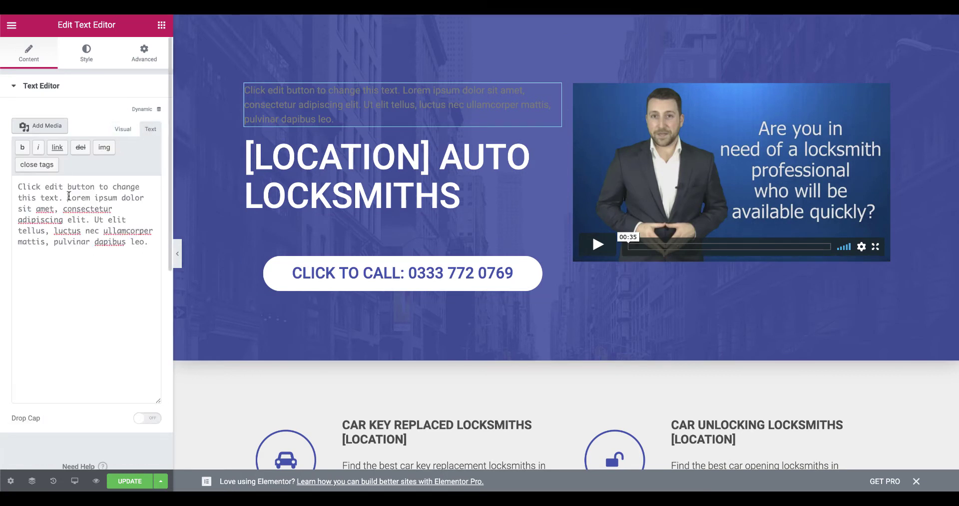
key(ctrl+a)
key(BackSpace)
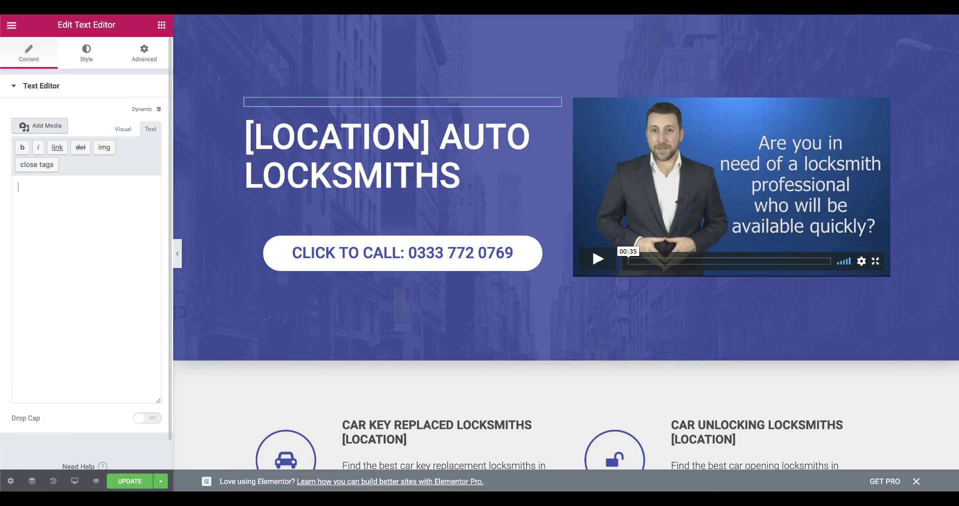
Step: Try adding the Locksmith JSON-LD script to the new text widget's HTML, update the page and view it live
key(ctrl+v)
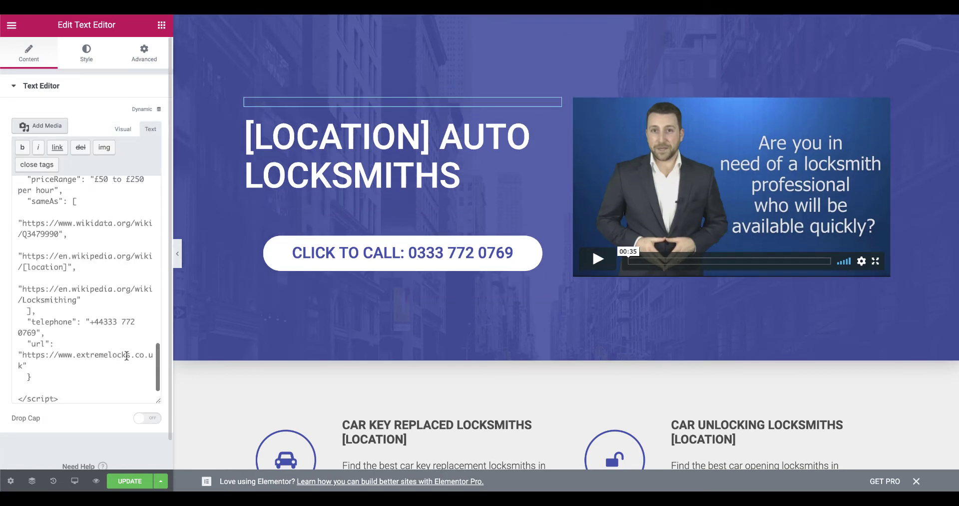
click(133, 482)
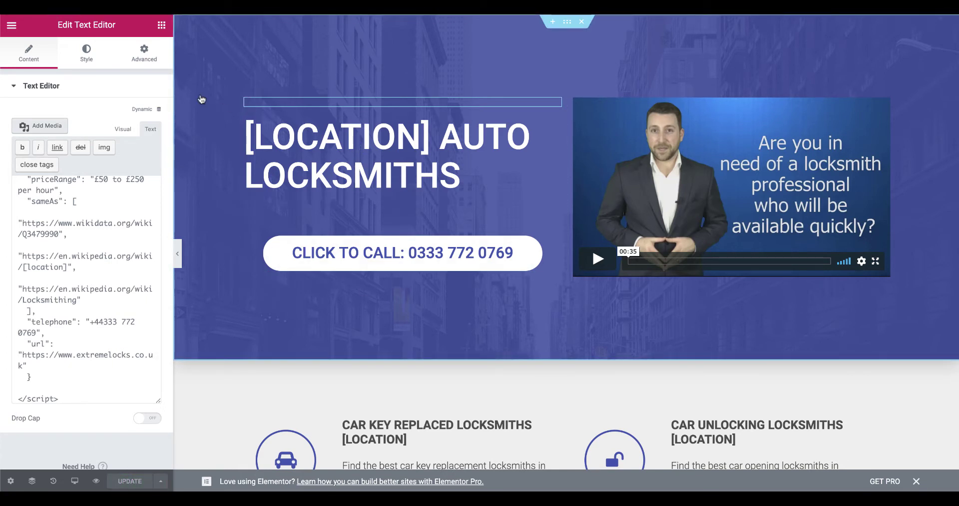
click(11, 25)
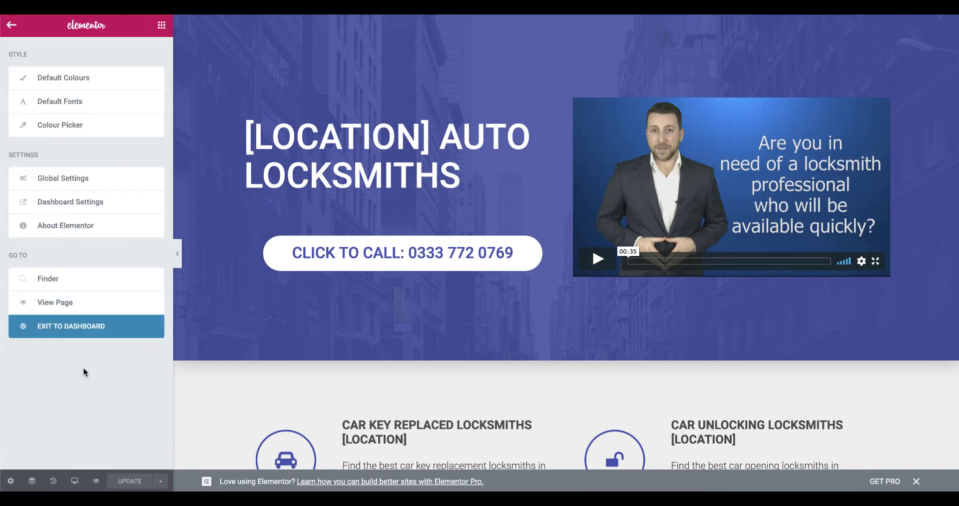
click(65, 303)
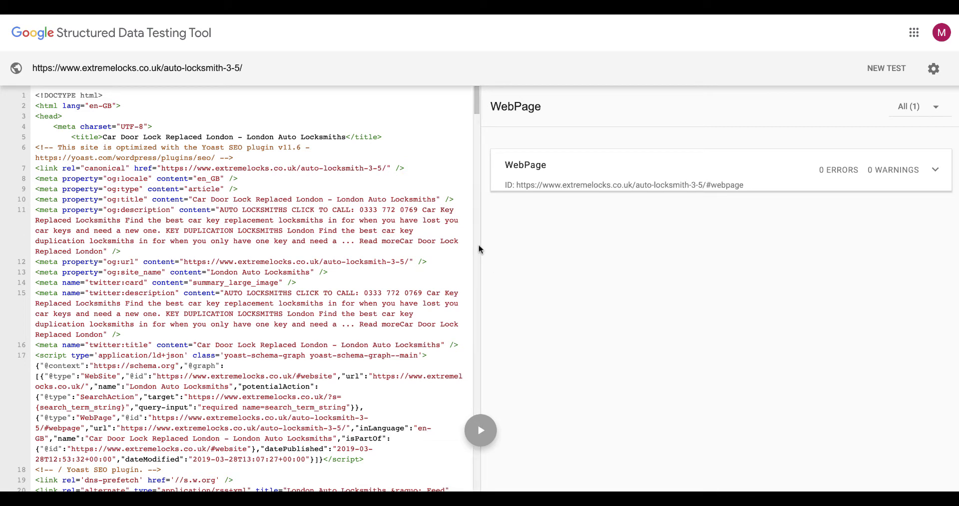
Step: Rerun the SEOquake diagnosis on the updated page and inspect its WebPage markup in Google's Structured Data Testing Tool
click(872, 71)
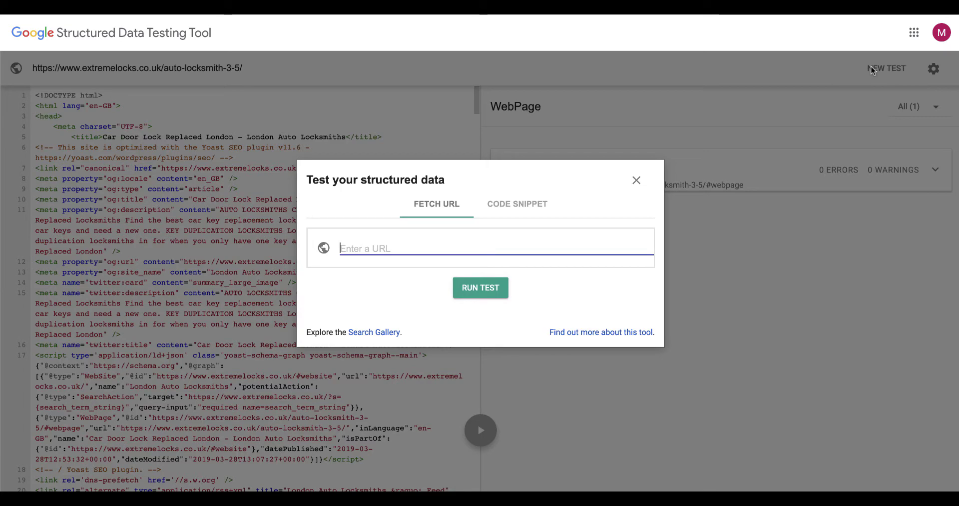
click(634, 181)
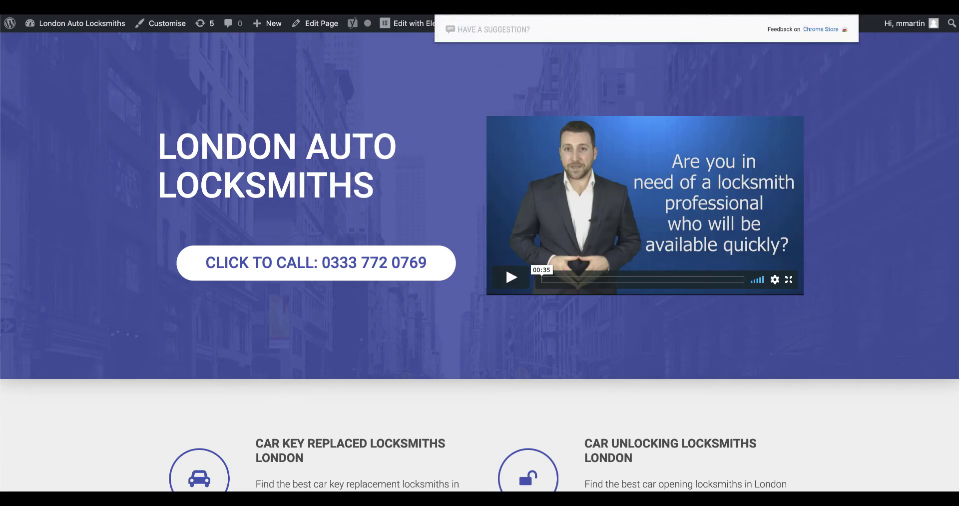
click(485, 17)
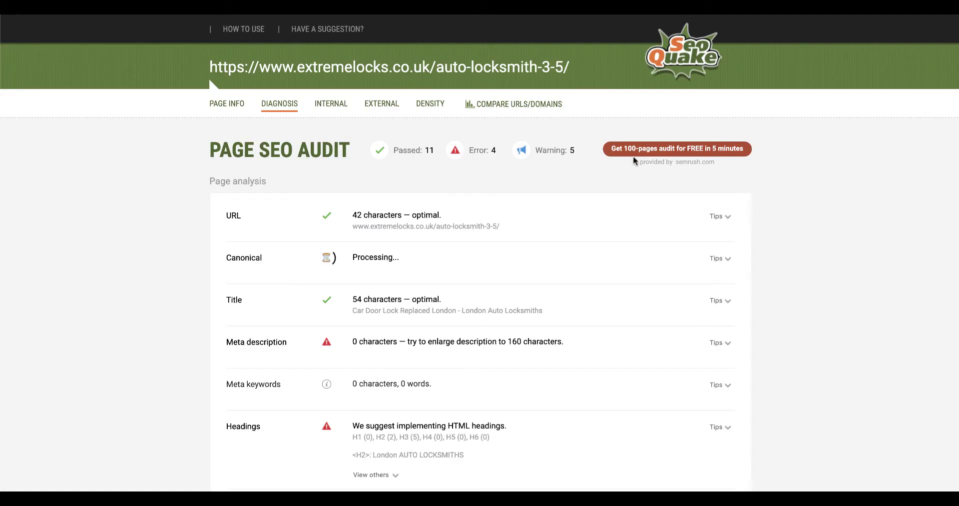
scroll(649, 260, down, 10)
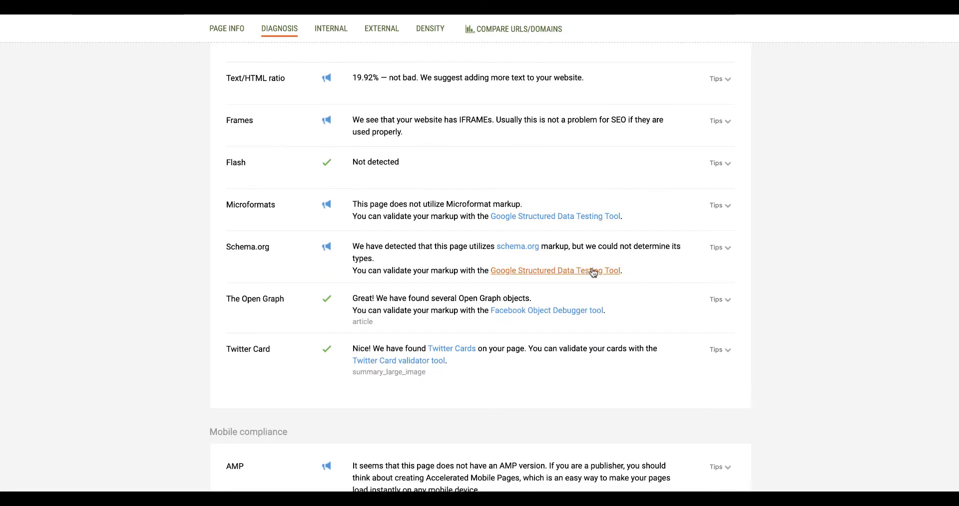
click(582, 275)
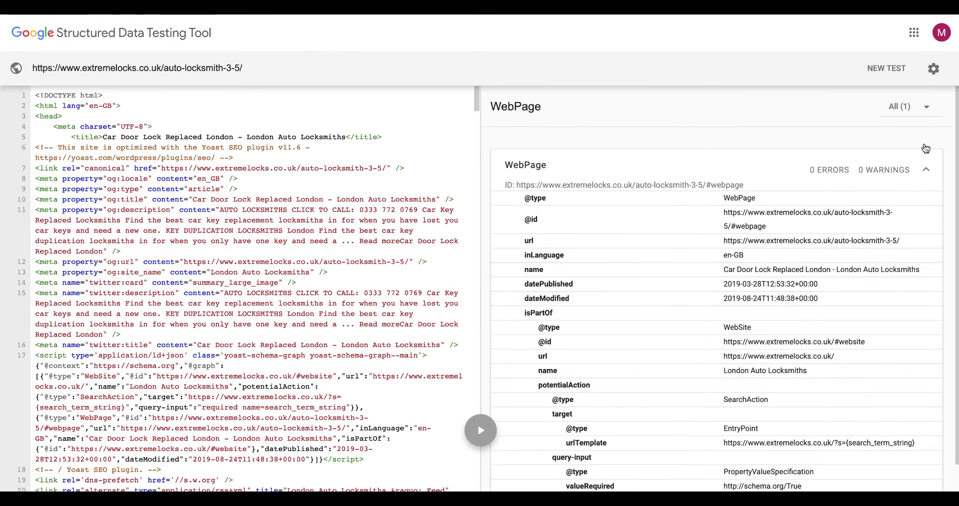
click(927, 170)
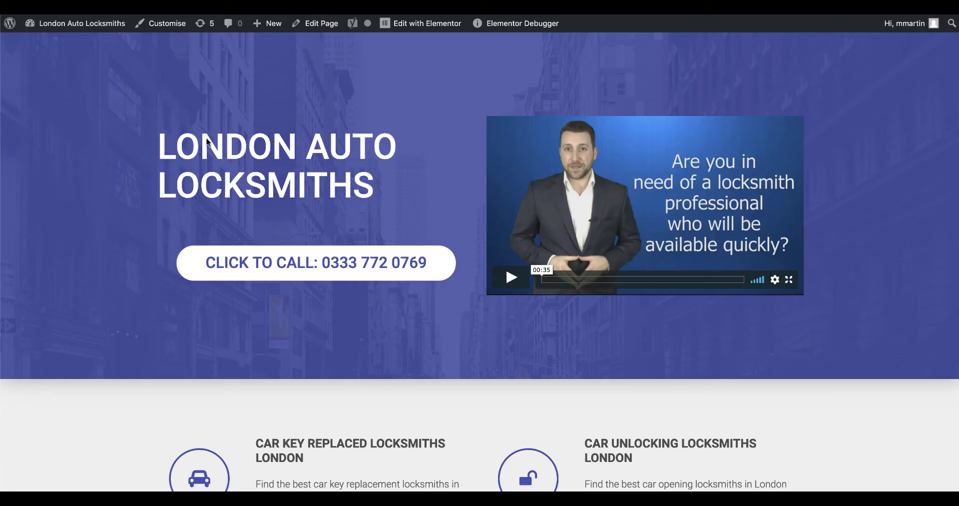
Step: Go to the WordPress dashboard and review the Magic Page settings, including the Spintax Support and auto-rewrite options
click(90, 26)
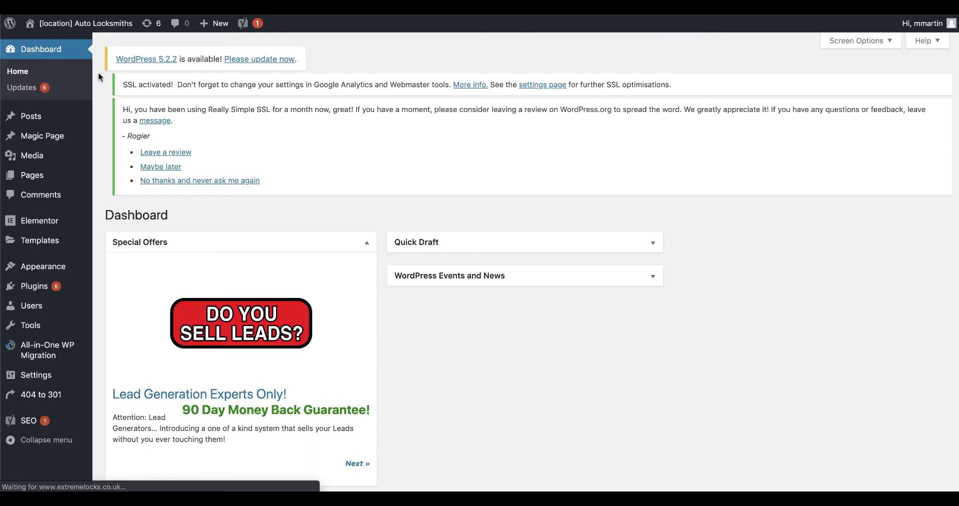
click(34, 176)
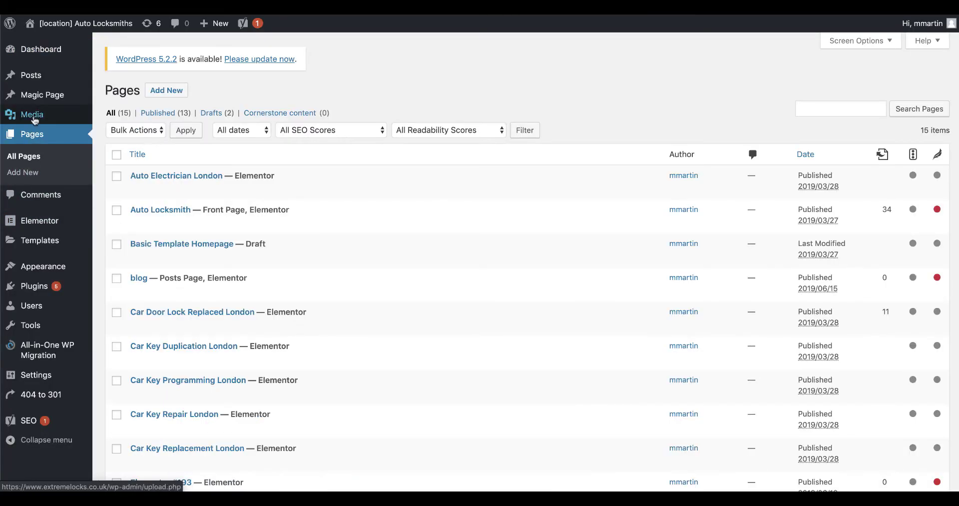
mouse_move(39, 100)
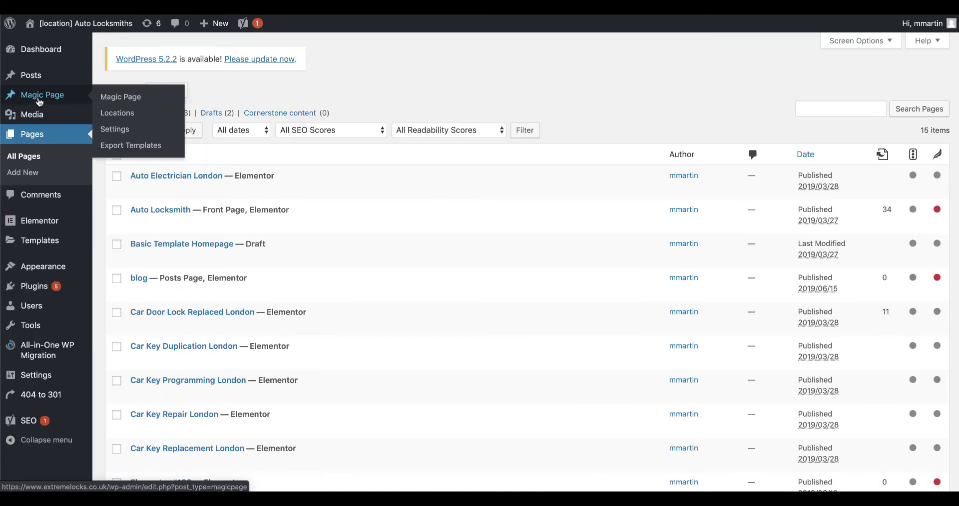
click(110, 129)
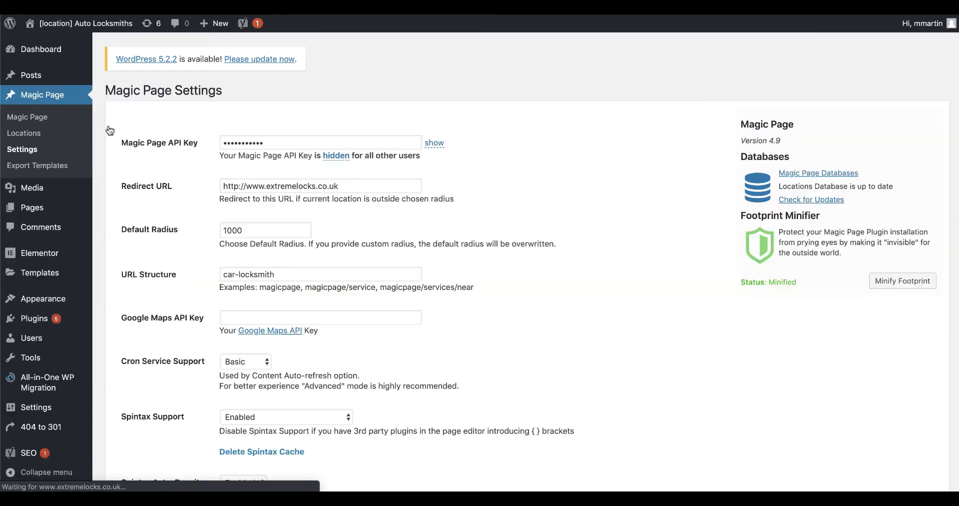
scroll(314, 300, down, 5)
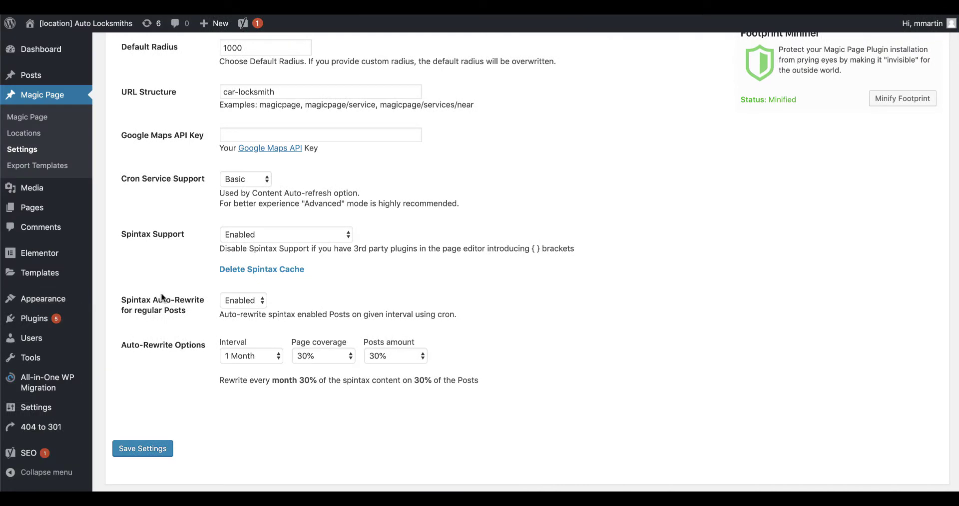
Step: Edit the Car Locksmith London magic page and open the Protected Content Builder among its shortcode tools
click(27, 117)
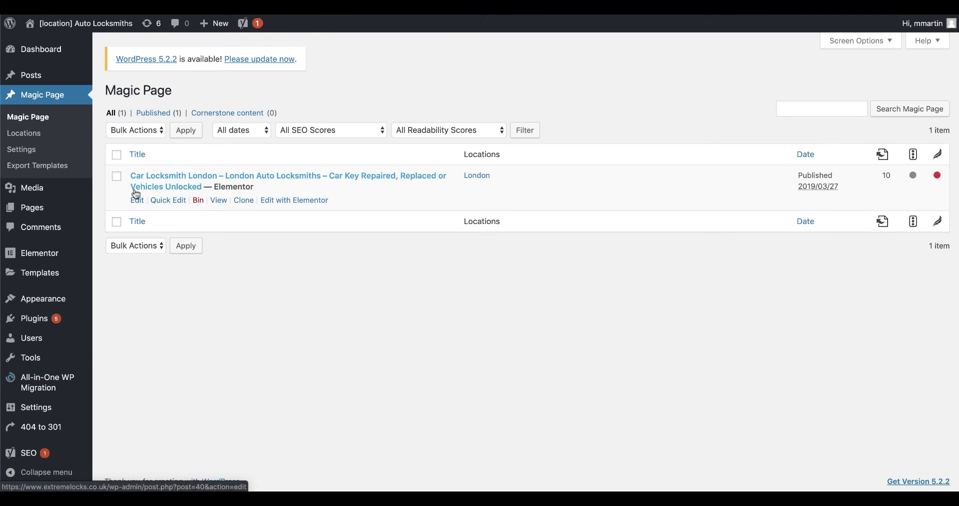
click(140, 201)
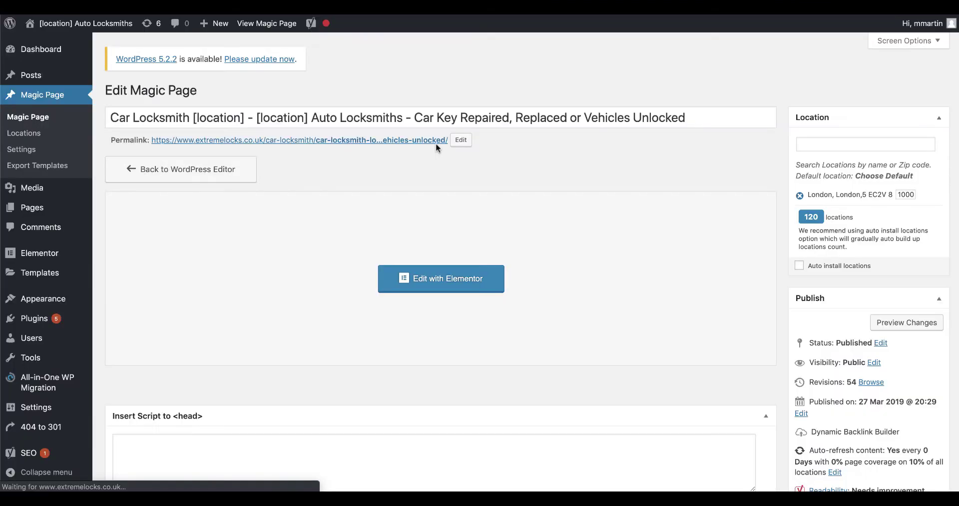
scroll(775, 220, down, 5)
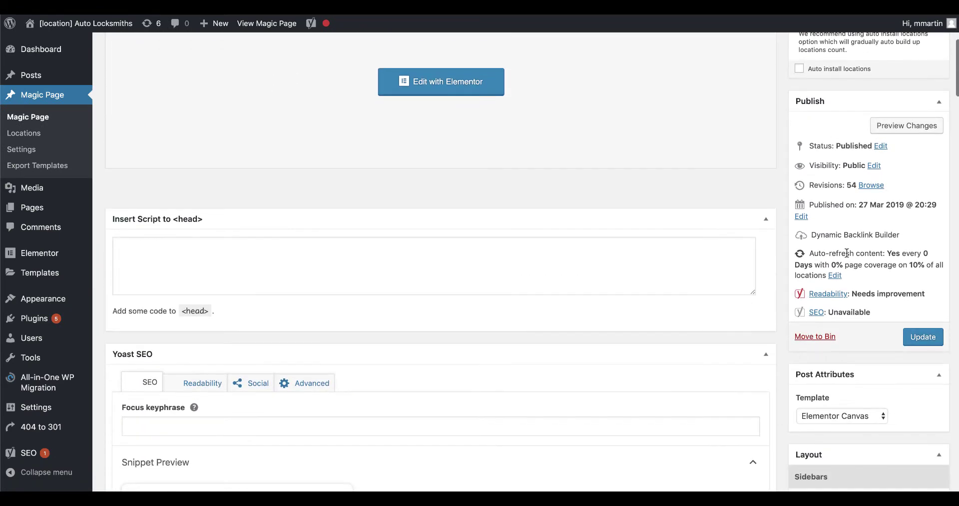
scroll(861, 204, down, 8)
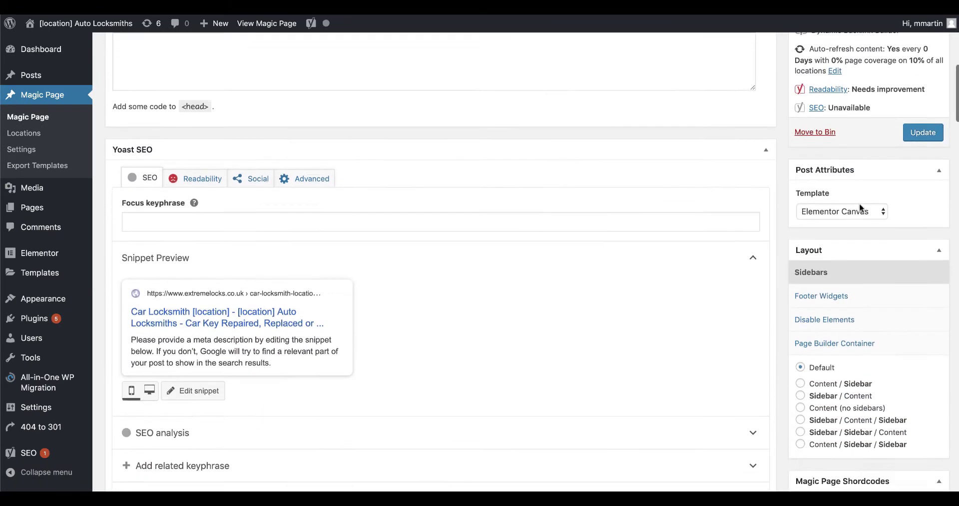
scroll(861, 209, down, 20)
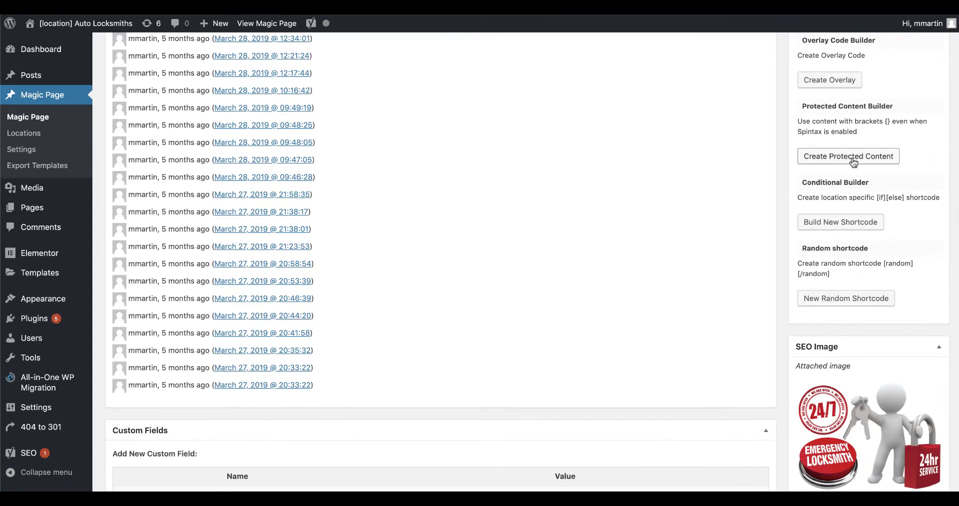
click(850, 157)
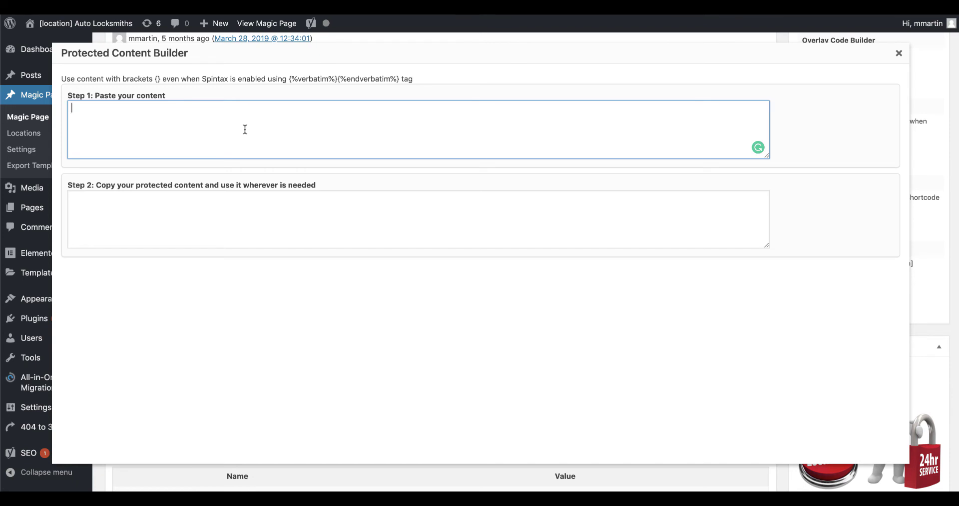
Step: Generate a {%verbatim%}-protected version of the Locksmith JSON-LD script and copy the complete protected code
key(ctrl+v)
click(450, 210)
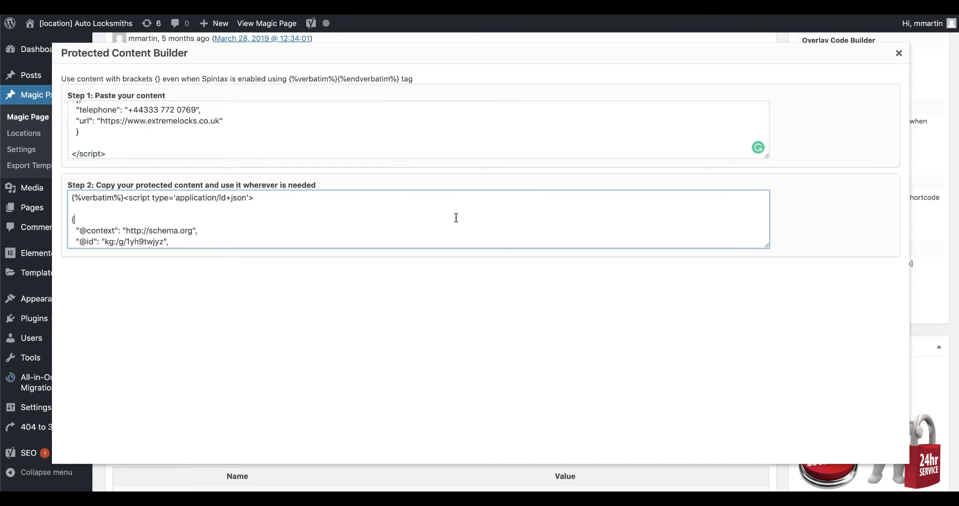
click(331, 213)
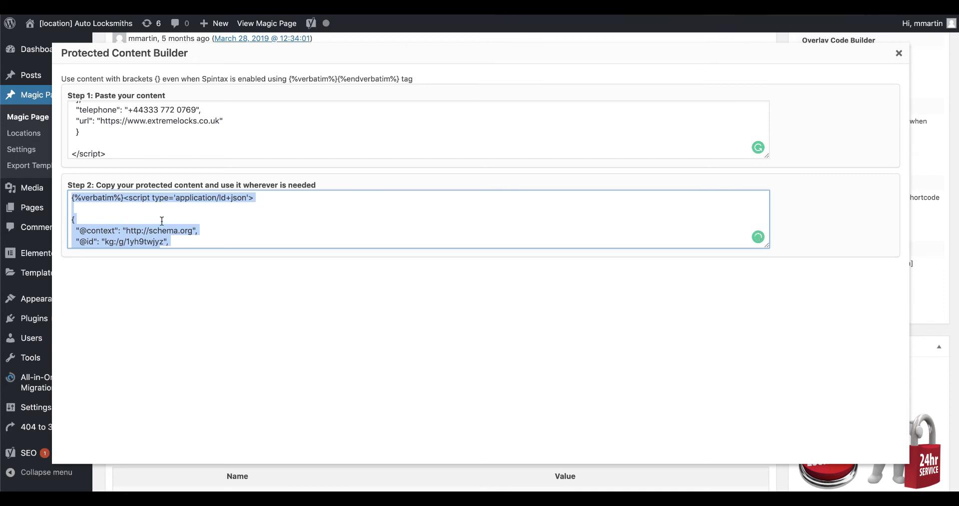
scroll(158, 215, down, 10)
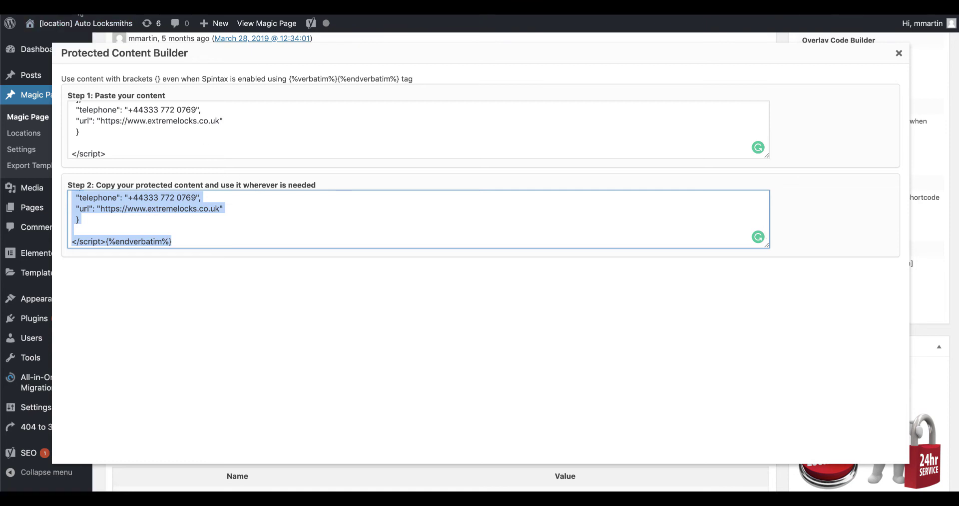
Step: Return to the live site, load the Car Door Lock Replaced London page from the footer links and edit it with Elementor
click(70, 25)
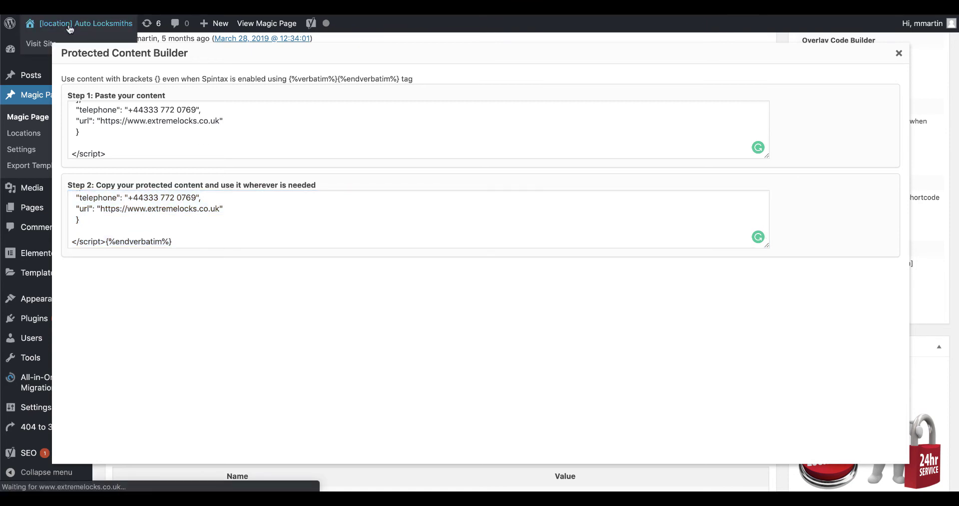
scroll(366, 206, down, 15)
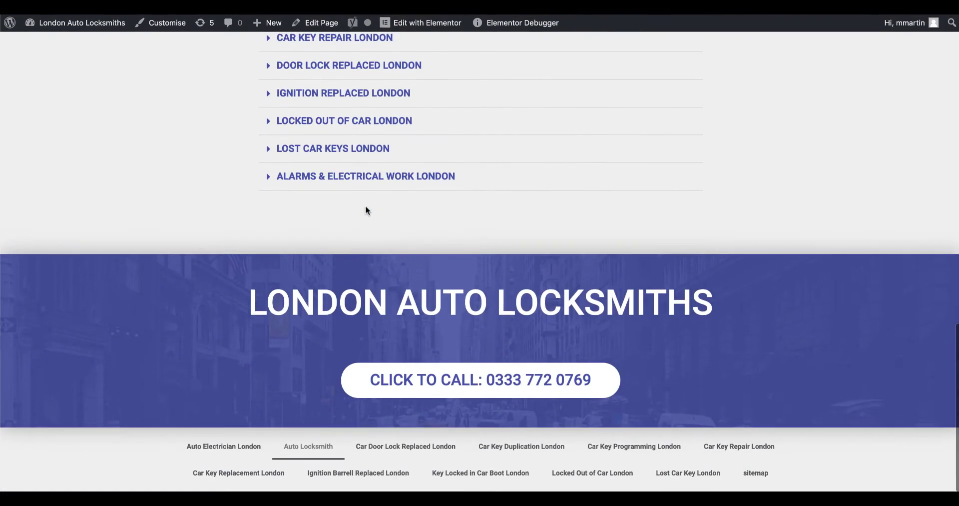
click(410, 447)
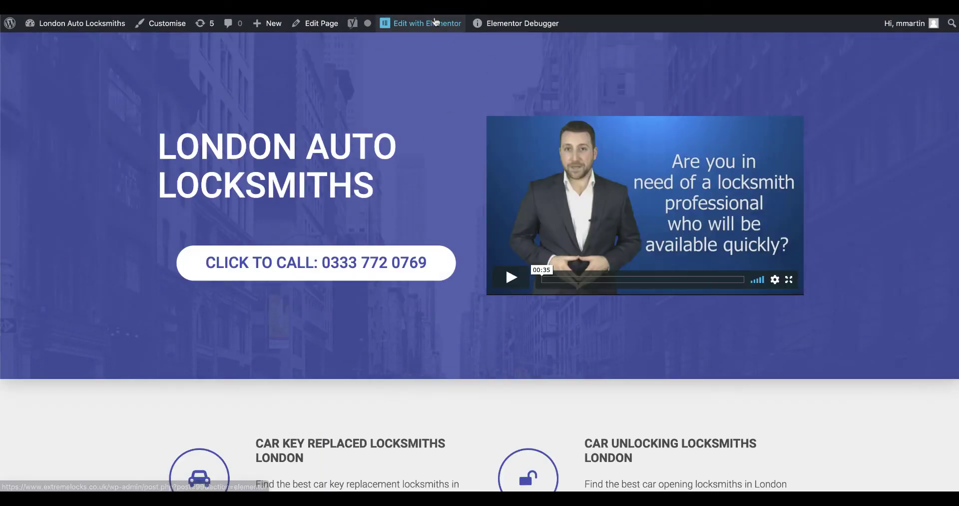
click(435, 26)
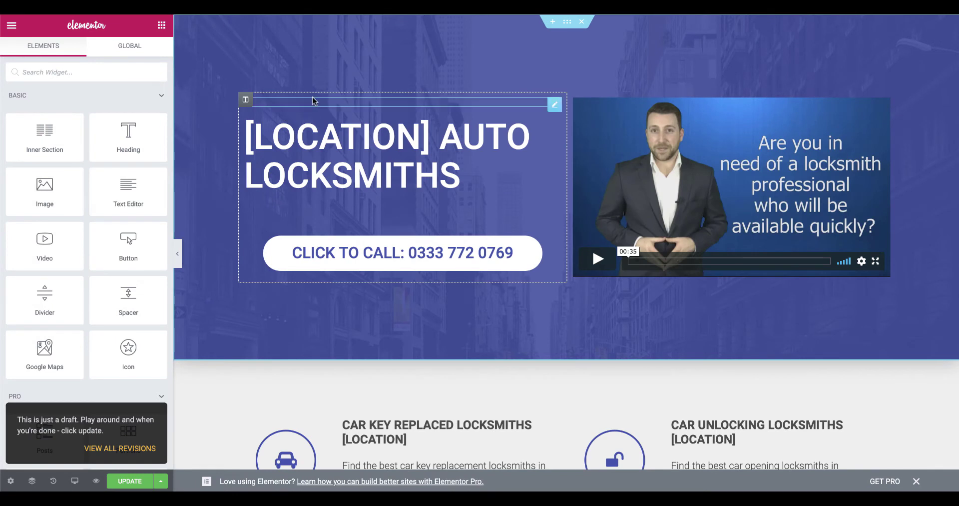
Step: Replace the script in the text widget above the [Location] Auto Locksmiths heading with the verbatim-protected code and update the page
click(326, 103)
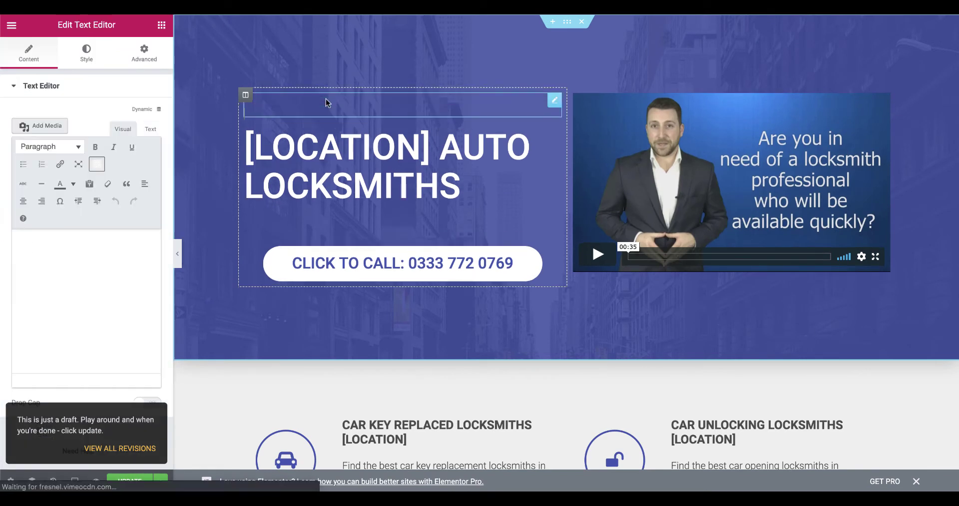
click(150, 130)
click(85, 227)
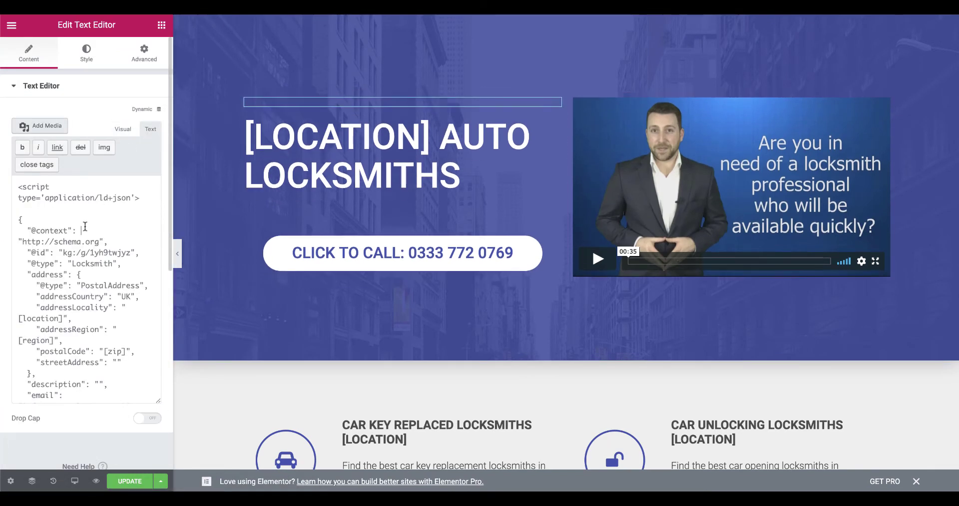
key(ctrl+a)
key(BackSpace)
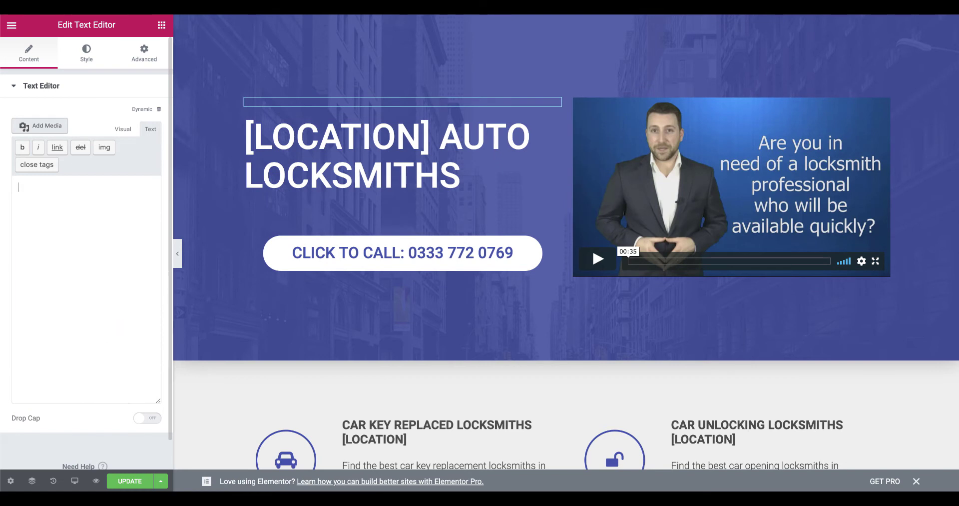
key(ctrl+v)
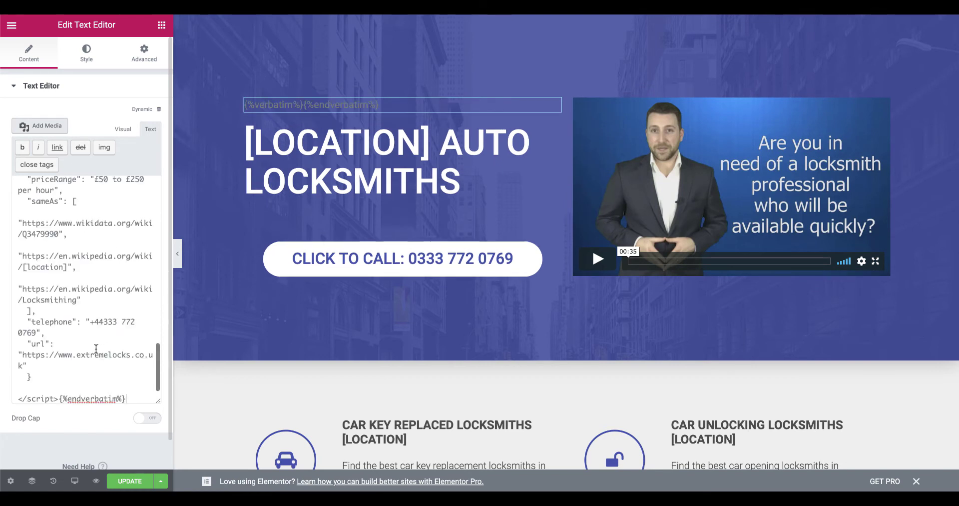
click(128, 481)
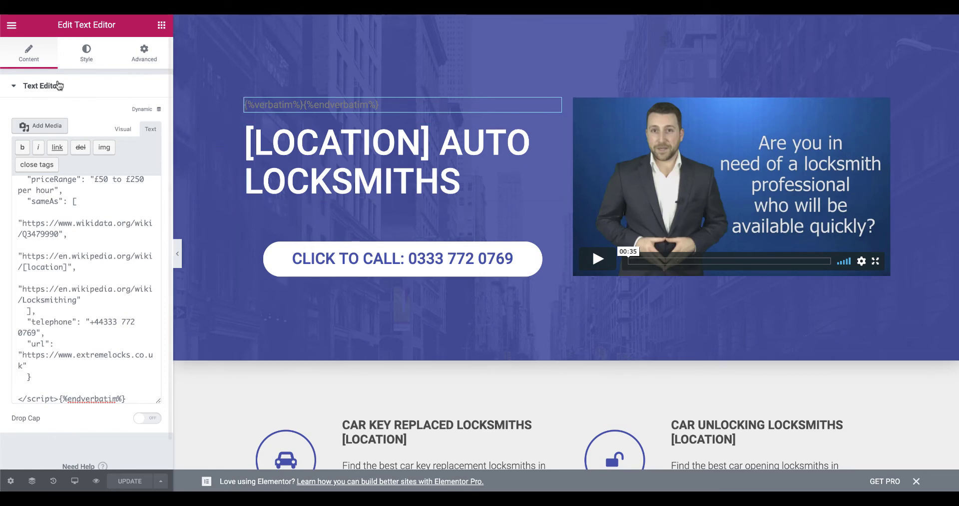
Step: View the updated page and rerun its SEOquake diagnosis, checking the Schema.org entry
click(11, 26)
click(65, 304)
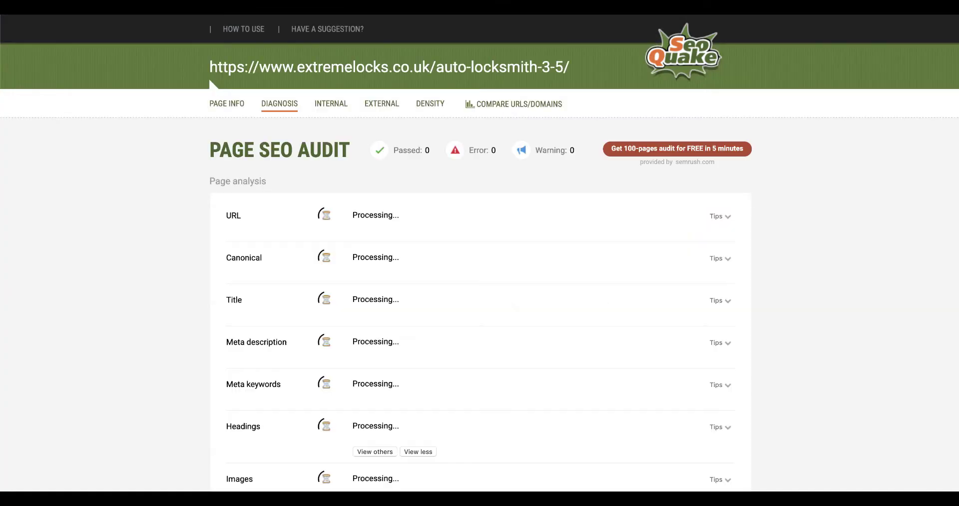
scroll(460, 325, down, 10)
scroll(461, 326, down, 1)
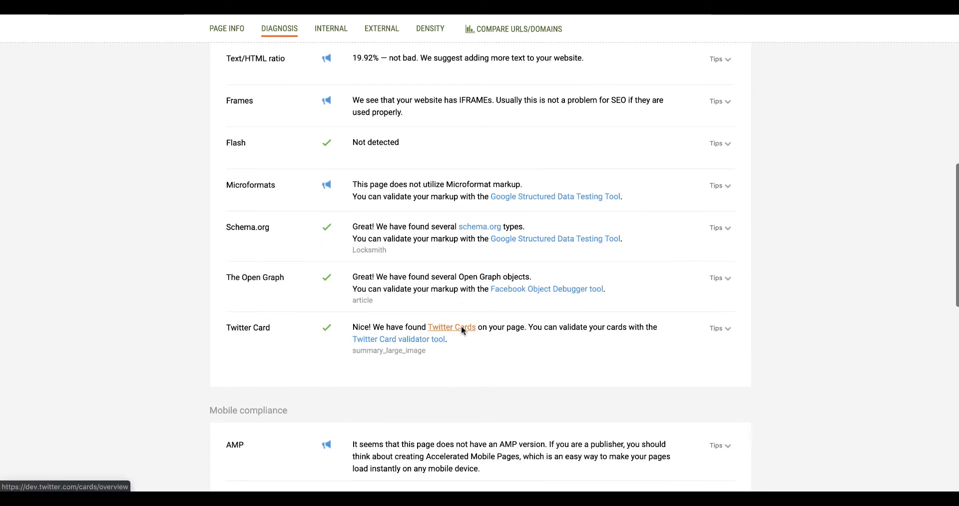
Step: Validate the page's Schema.org markup in the Google Structured Data Testing Tool and examine the detected Locksmith item's properties
scroll(473, 253, down, 2)
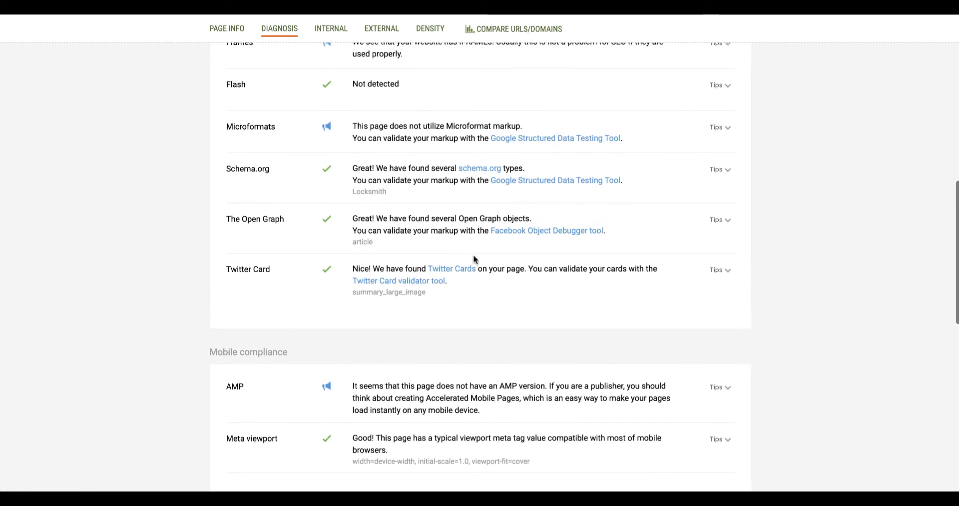
click(539, 181)
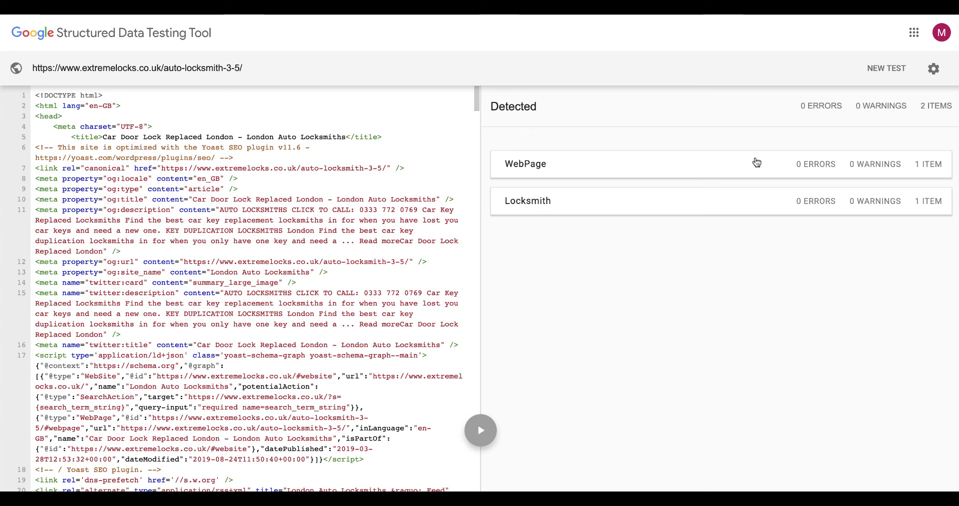
click(910, 197)
scroll(741, 157, down, 3)
scroll(741, 156, up, 3)
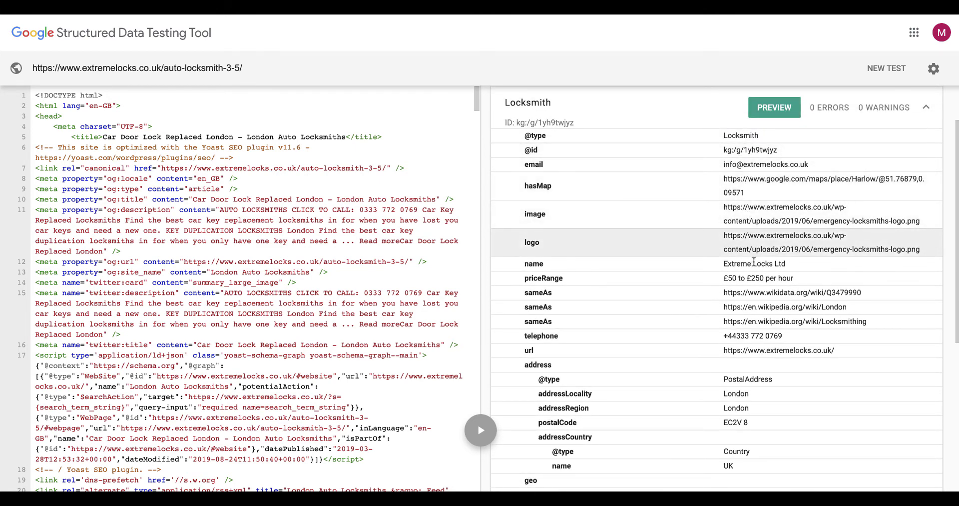
scroll(769, 369, down, 2)
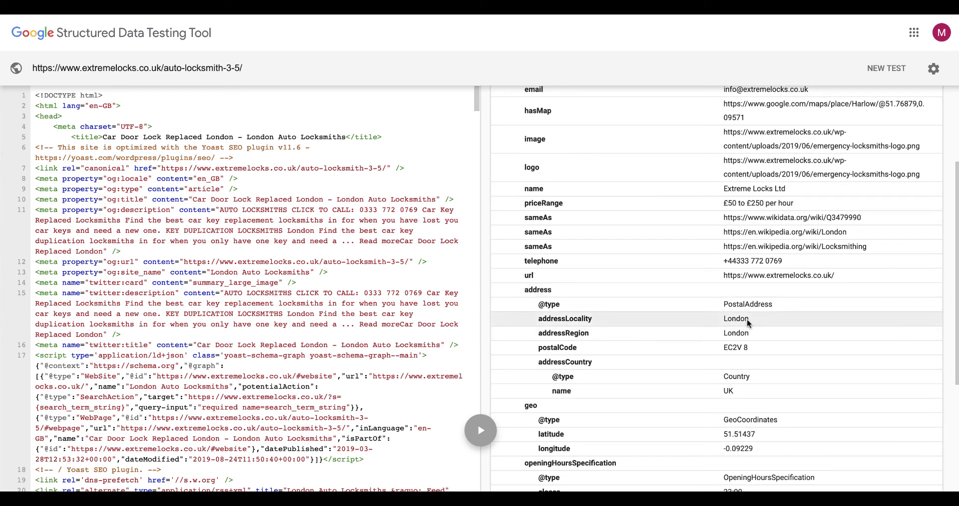
scroll(754, 350, down, 2)
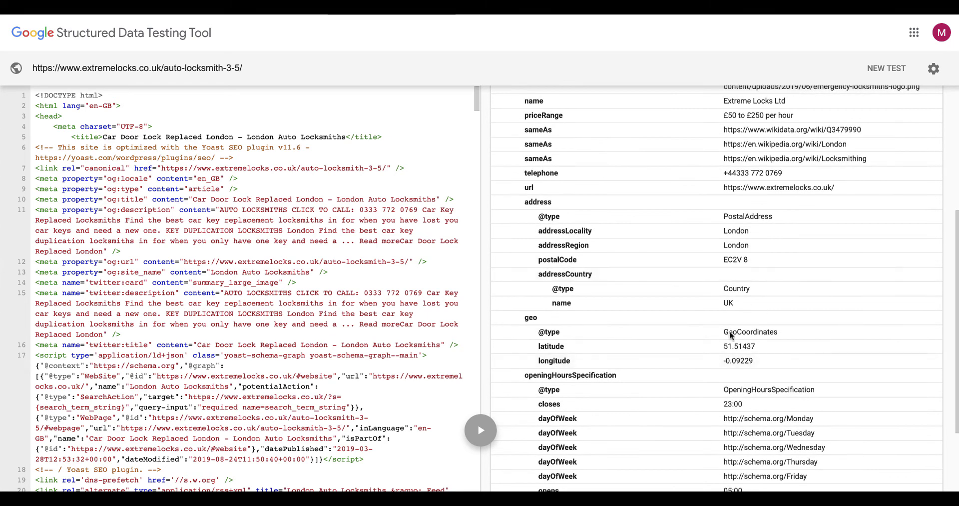
scroll(744, 355, down, 2)
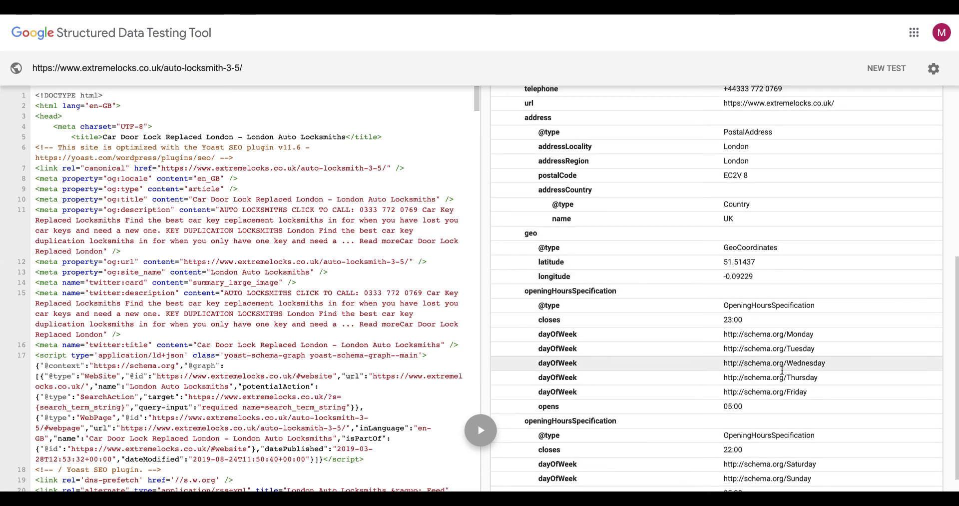
scroll(789, 373, up, 3)
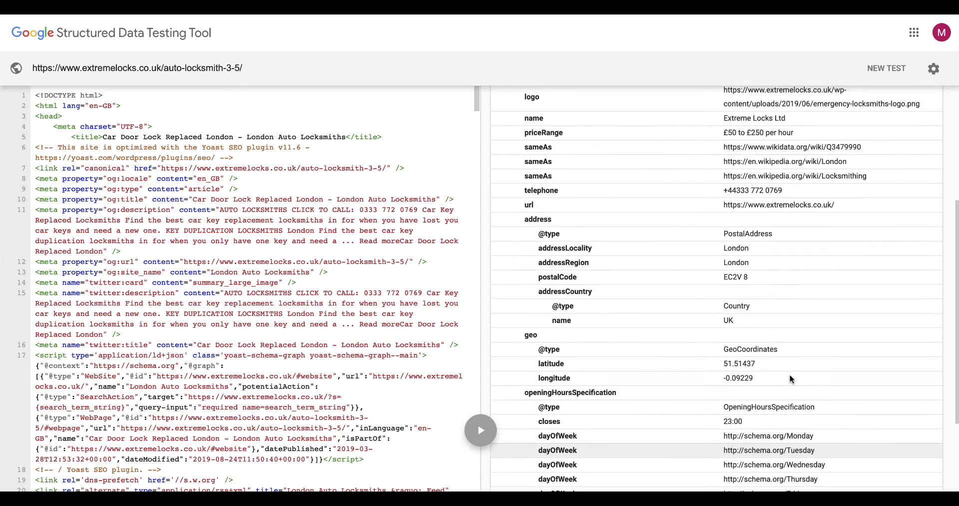
scroll(789, 378, up, 2)
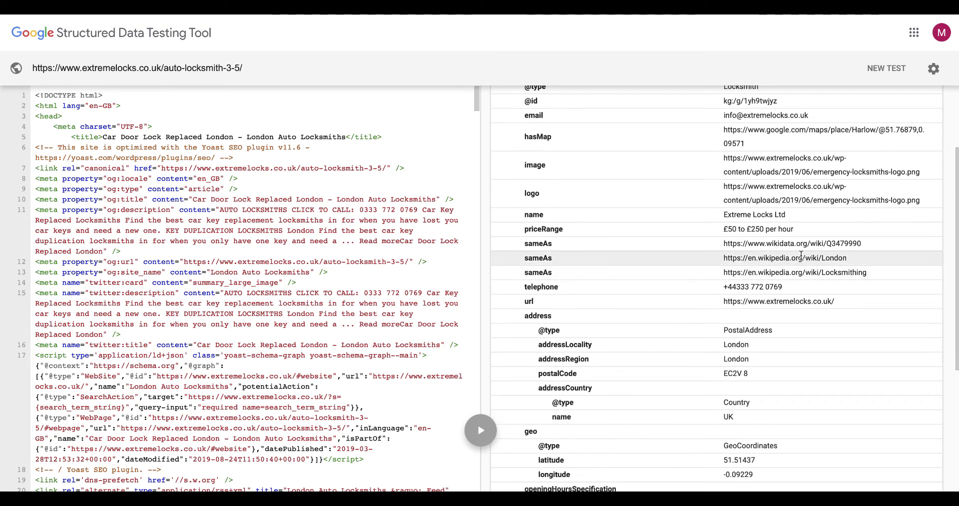
Step: Open the London Wikipedia link from the Locksmith item's sameAs entries, look over the article and close it
click(844, 258)
drag(844, 258, 723, 257)
right_click(735, 259)
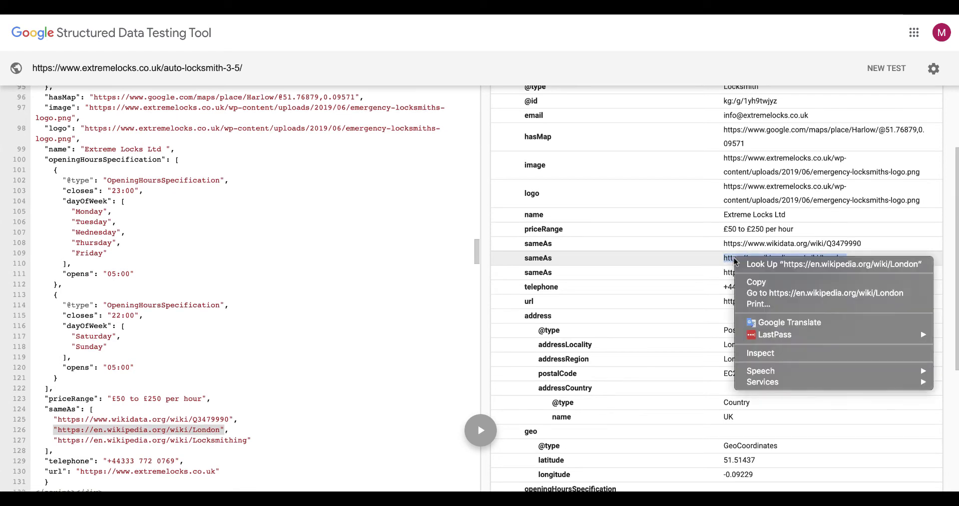
click(768, 293)
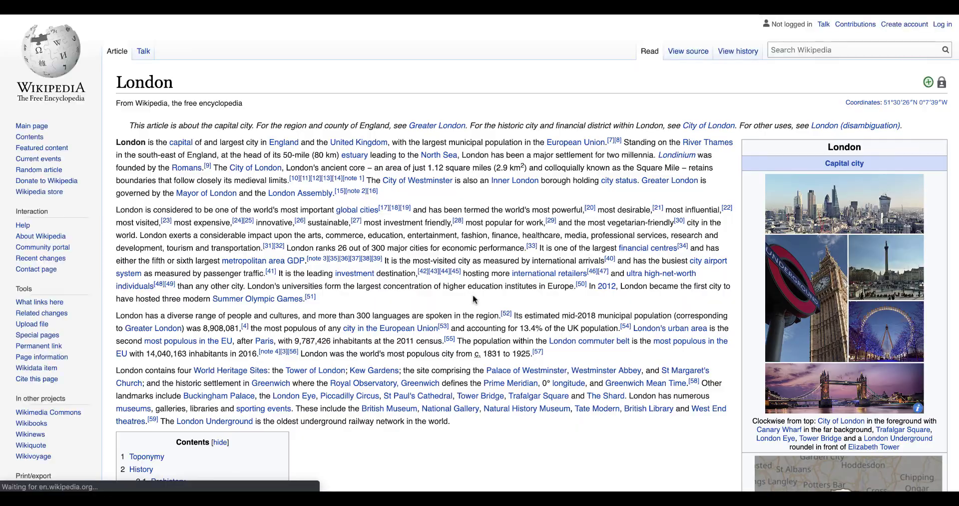
scroll(472, 293, down, 8)
scroll(473, 295, down, 10)
scroll(473, 295, up, 20)
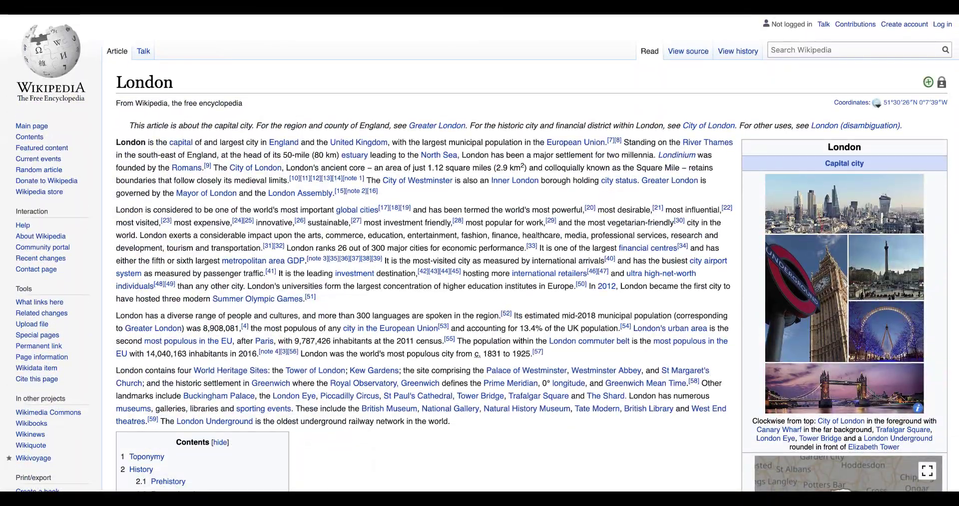
key(ctrl+w)
Step: Go to the site's WordPress dashboard, view the Car Locksmith London page from the Magic Page list and open it for editing
scroll(662, 226, up, 3)
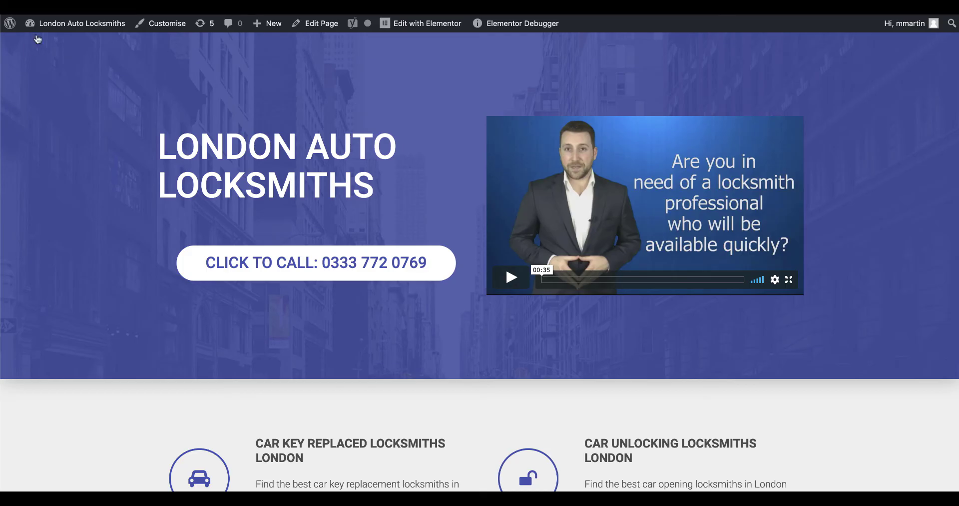
click(58, 24)
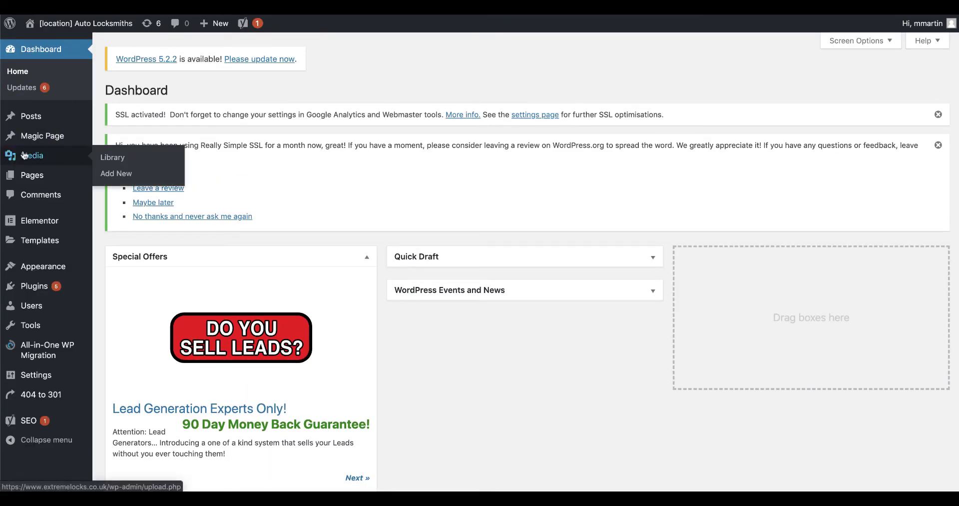
mouse_move(45, 138)
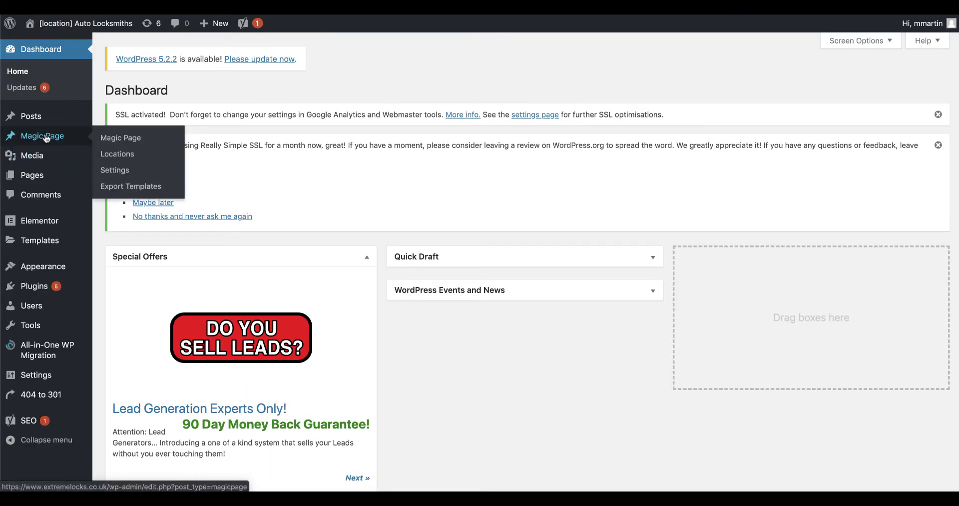
click(119, 142)
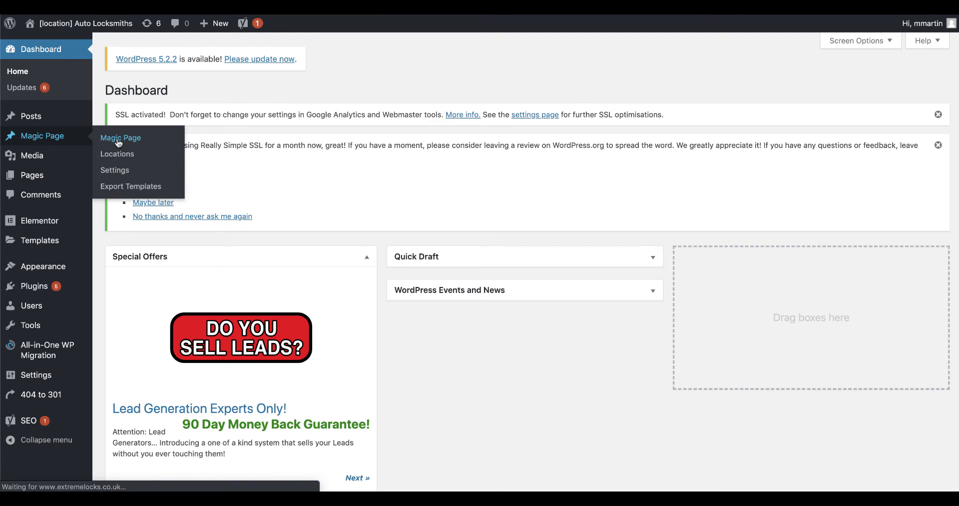
mouse_move(171, 189)
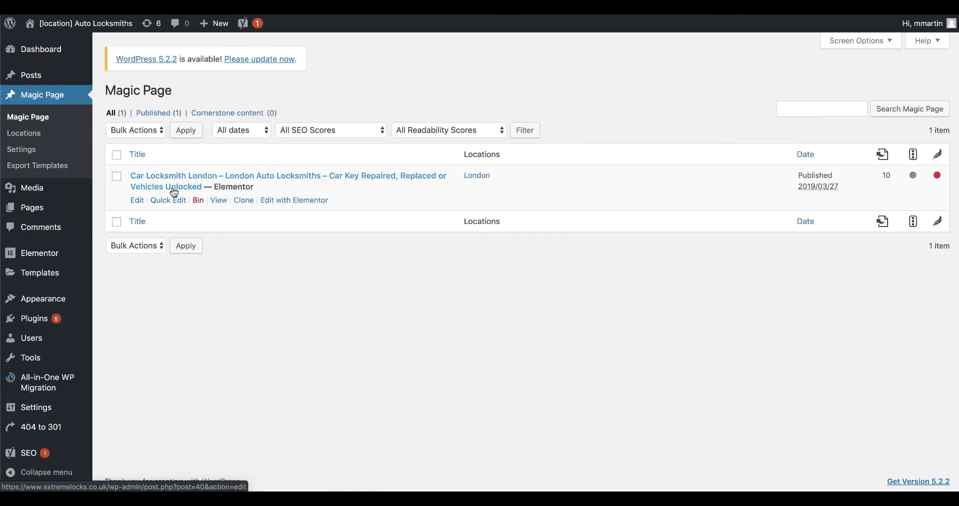
click(220, 201)
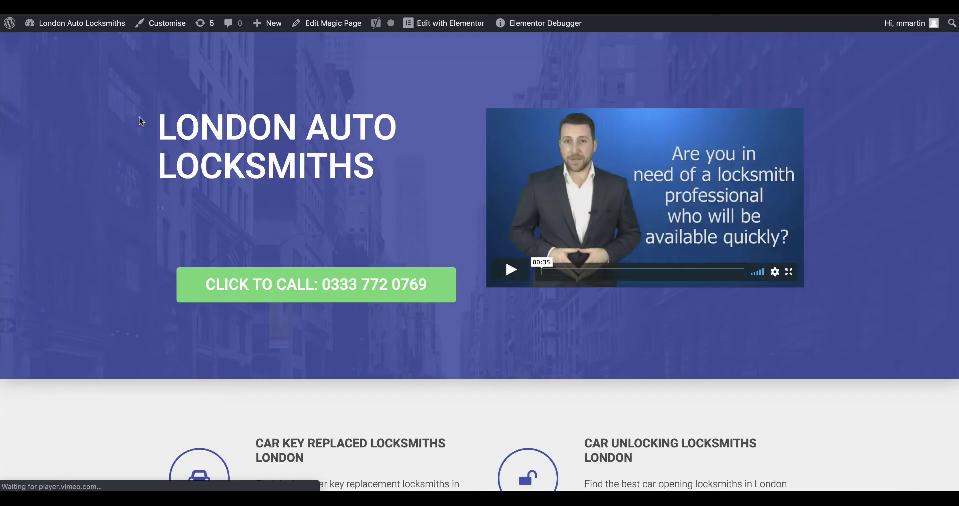
click(335, 25)
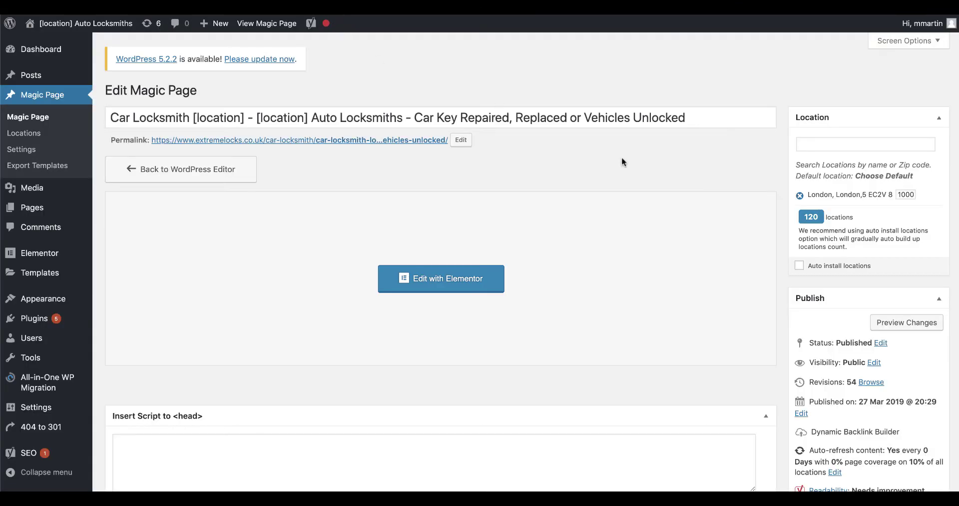
Step: Open the Magic Page settings and examine the choices for Spintax Auto-Rewrite for regular Posts and Spintax Support
click(27, 152)
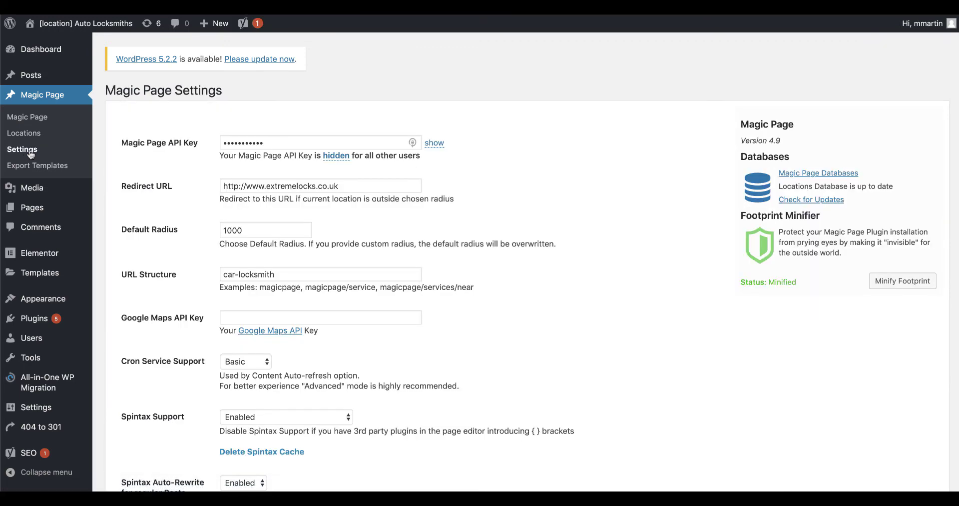
scroll(296, 198, down, 3)
scroll(295, 199, down, 4)
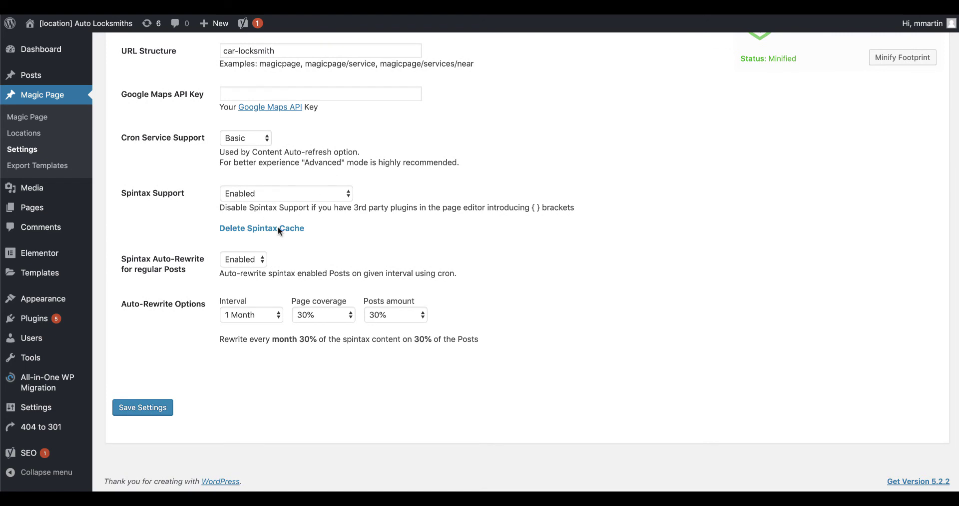
click(254, 260)
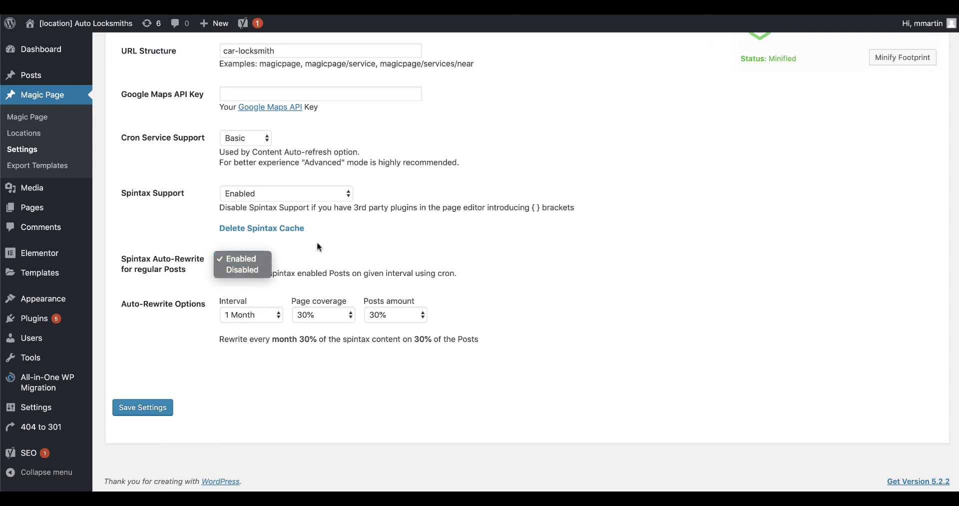
click(340, 255)
scroll(344, 237, up, 1)
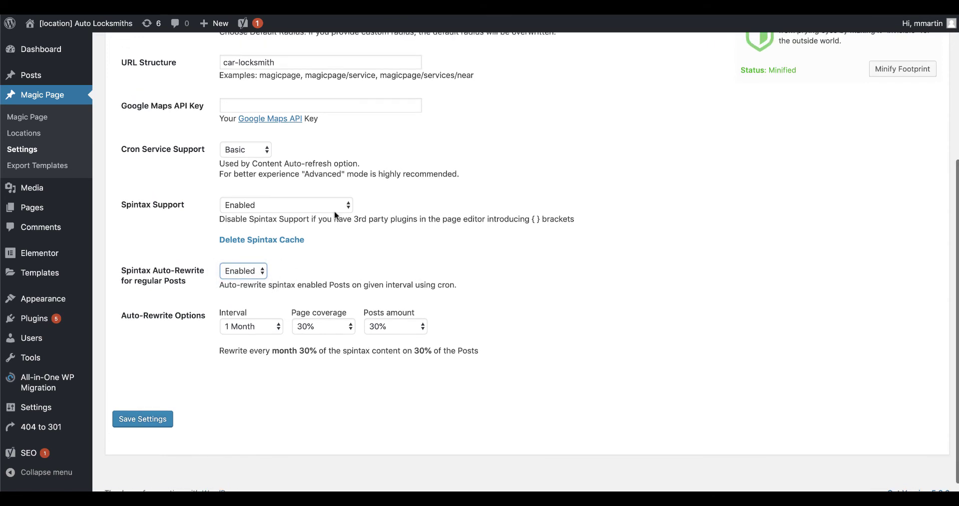
click(334, 206)
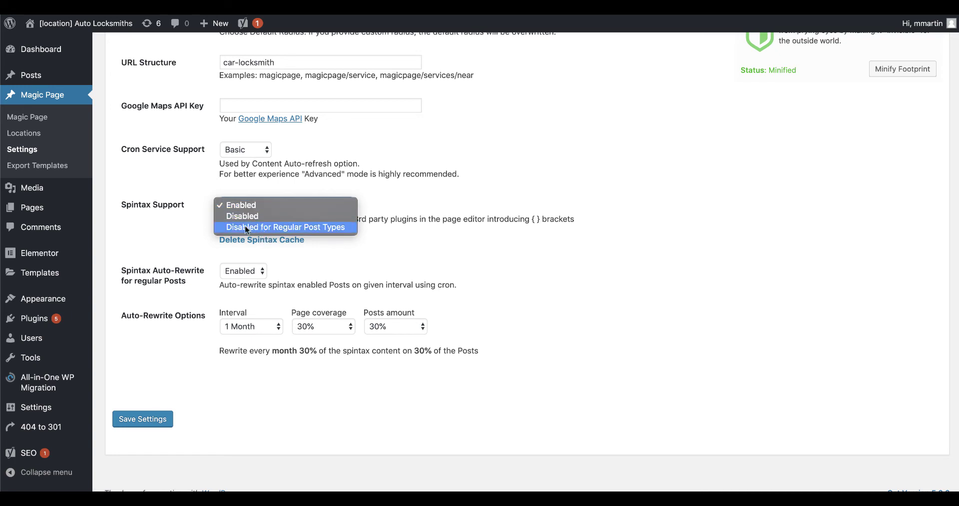
click(169, 227)
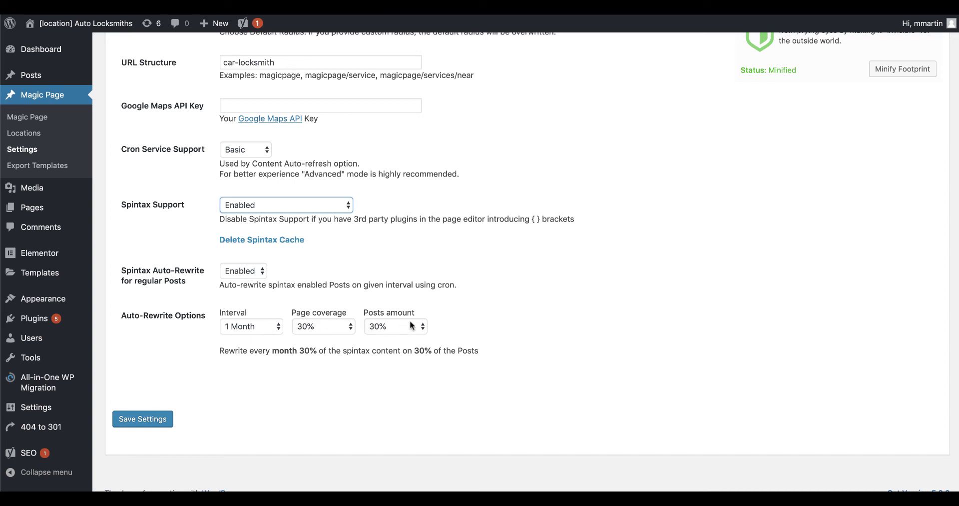
Step: Examine the Auto-Rewrite page coverage and interval choices, keeping the interval at 1 Month
click(331, 325)
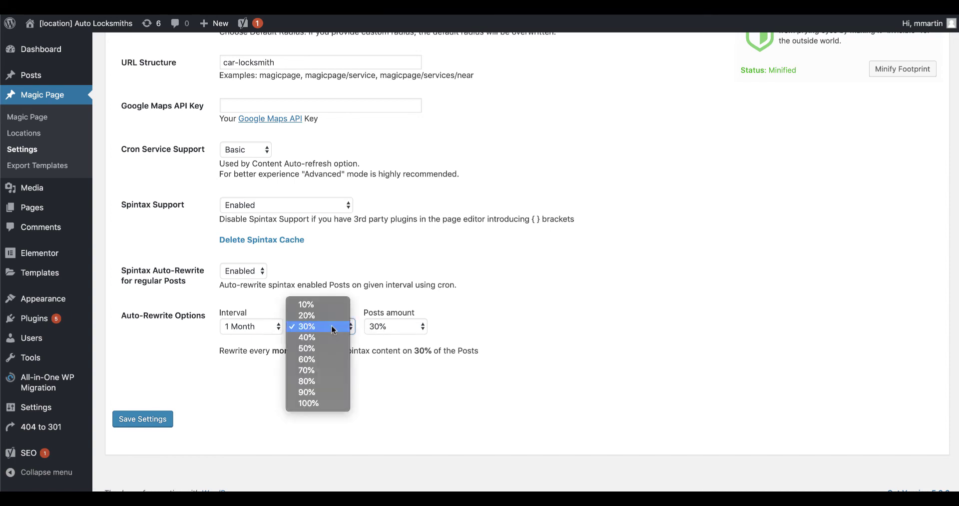
click(261, 341)
click(267, 326)
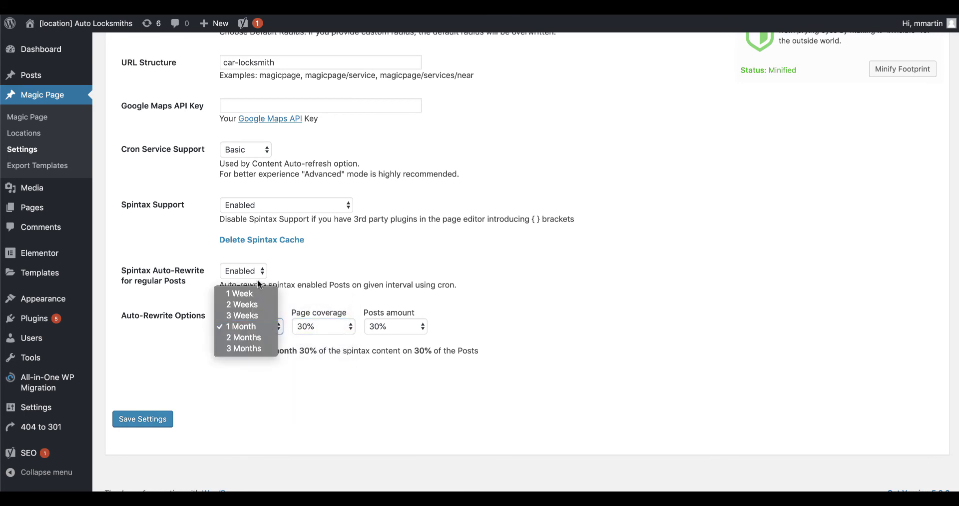
click(228, 328)
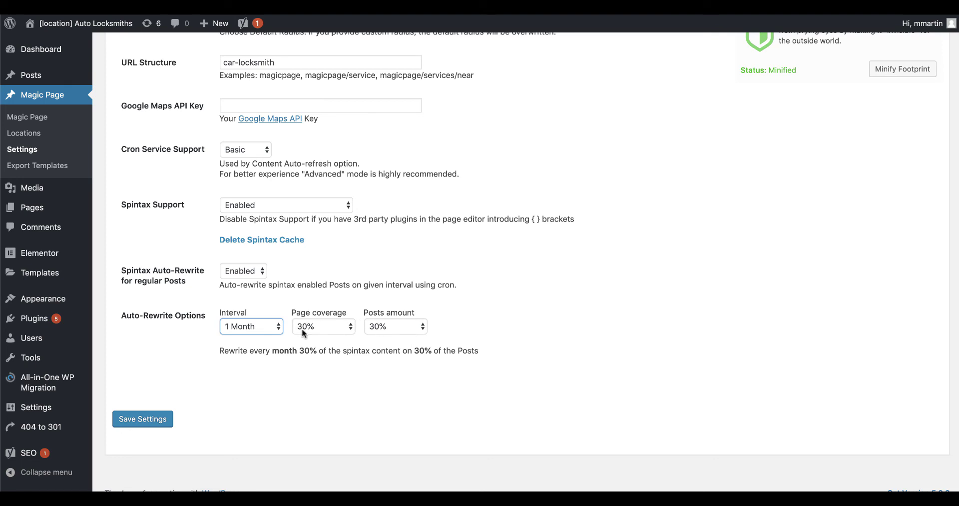
Step: Open the Car Locksmith London page from the Magic Page list for editing and find its auto-refresh content setting
click(37, 116)
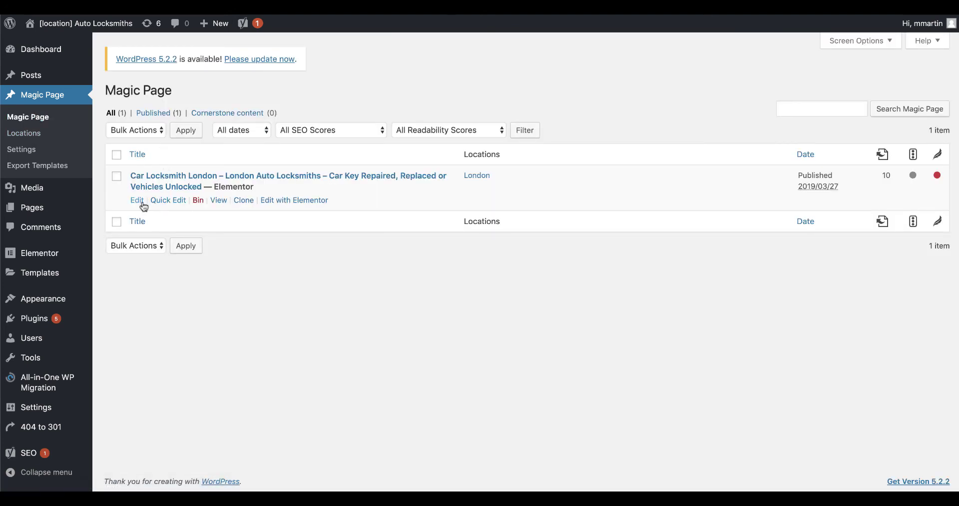
click(138, 201)
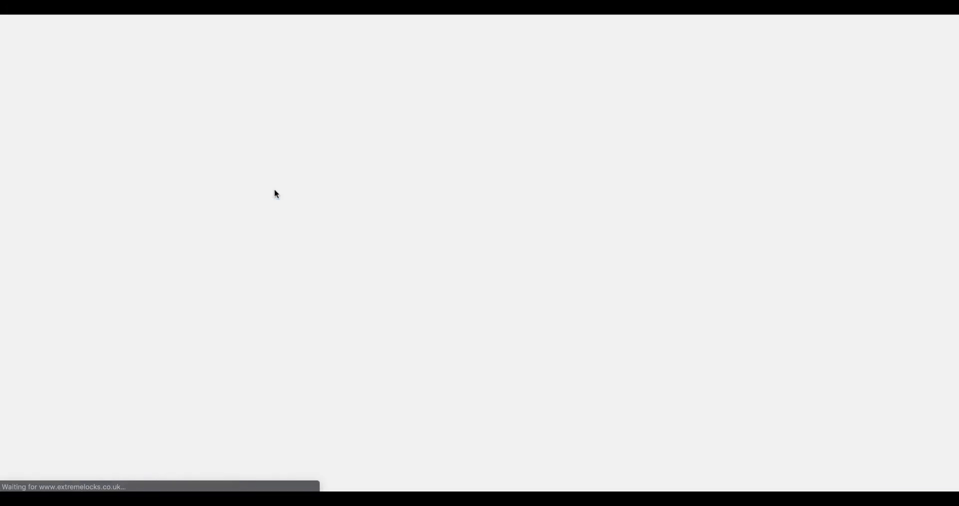
scroll(780, 194, down, 5)
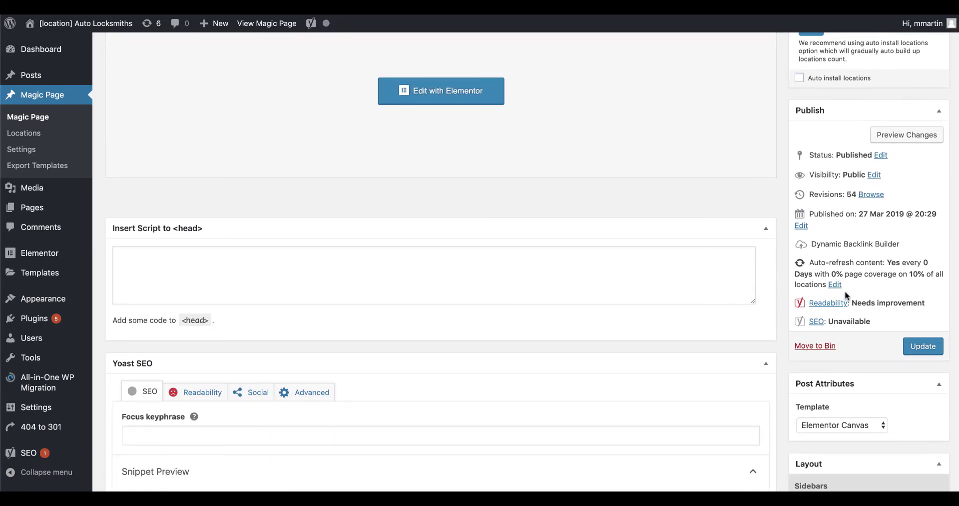
scroll(848, 276, up, 5)
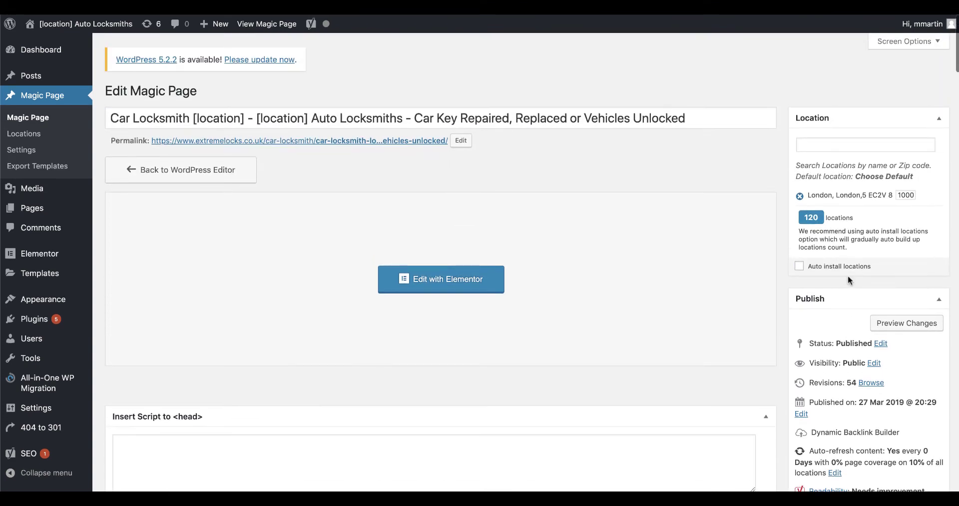
scroll(847, 275, down, 4)
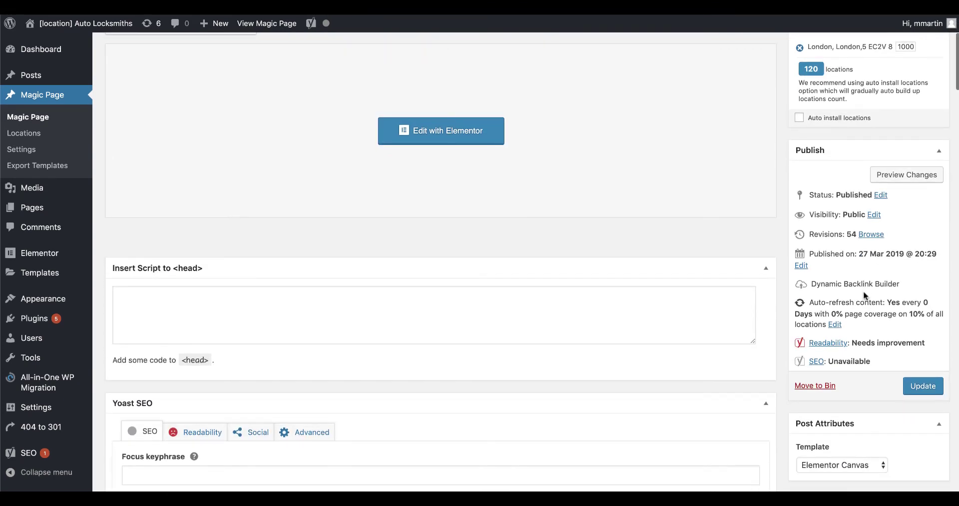
Step: Set the page's auto-refresh content to a 7-day interval with 100% page coverage on 100% of locations, and confirm
click(835, 325)
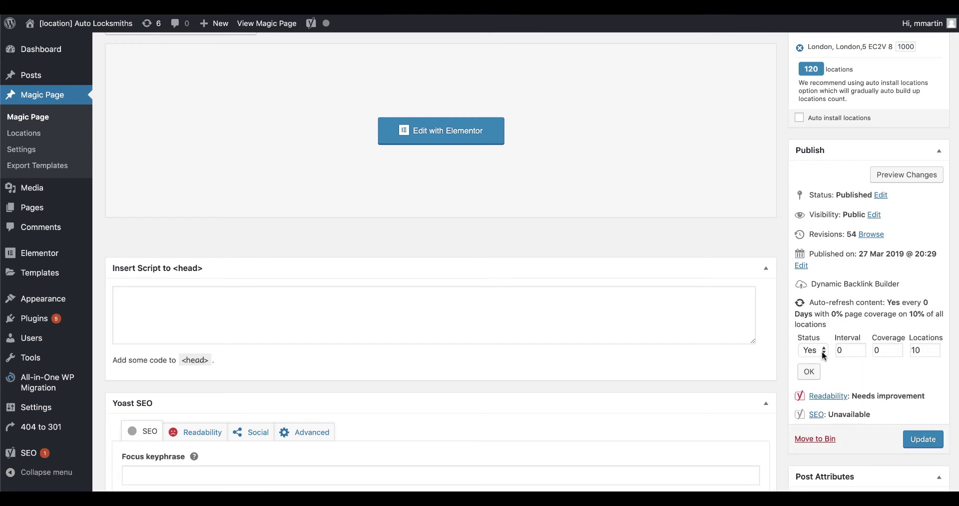
key(Tab)
text(7)
key(Tab)
text(100)
click(929, 349)
double_click(928, 350)
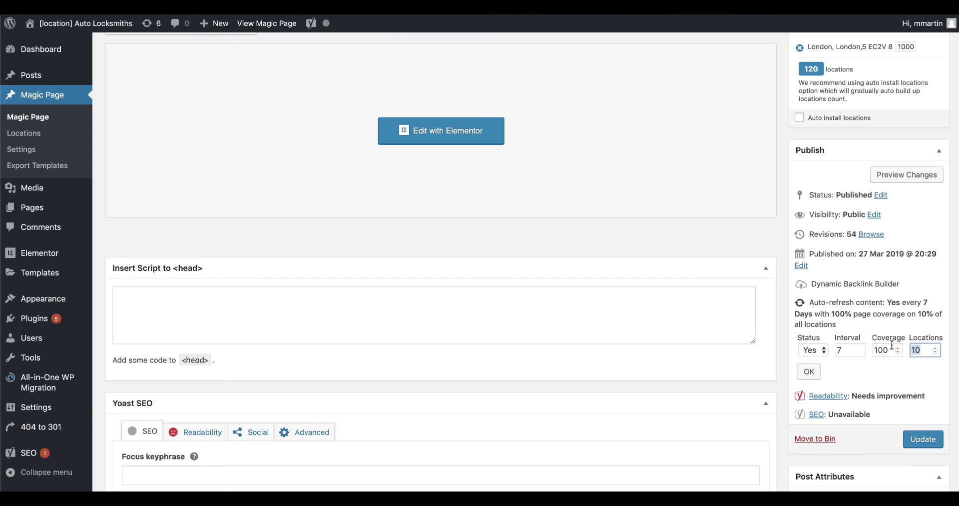
text(100)
click(810, 371)
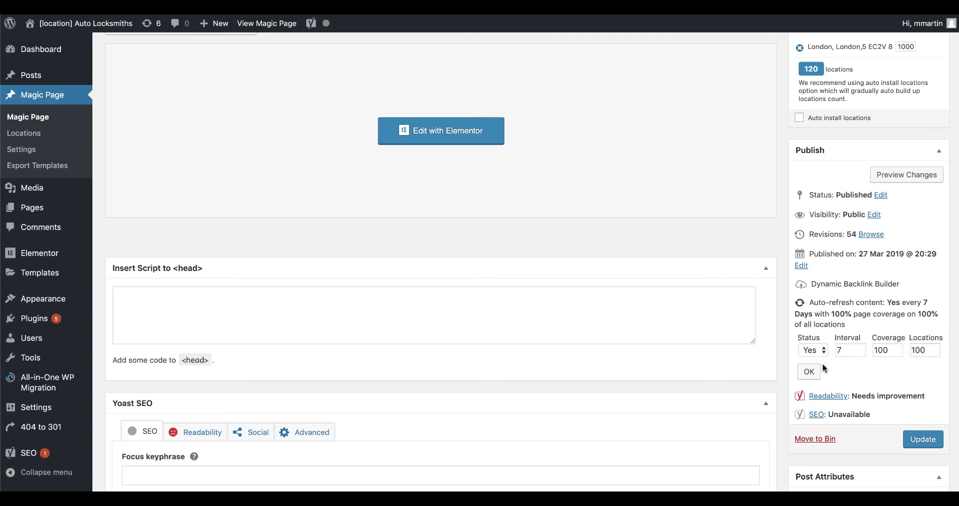
Step: Set the page's auto-refresh content to a 90-day interval with 75% page coverage on 80% of locations, and update the page
scroll(856, 368, down, 2)
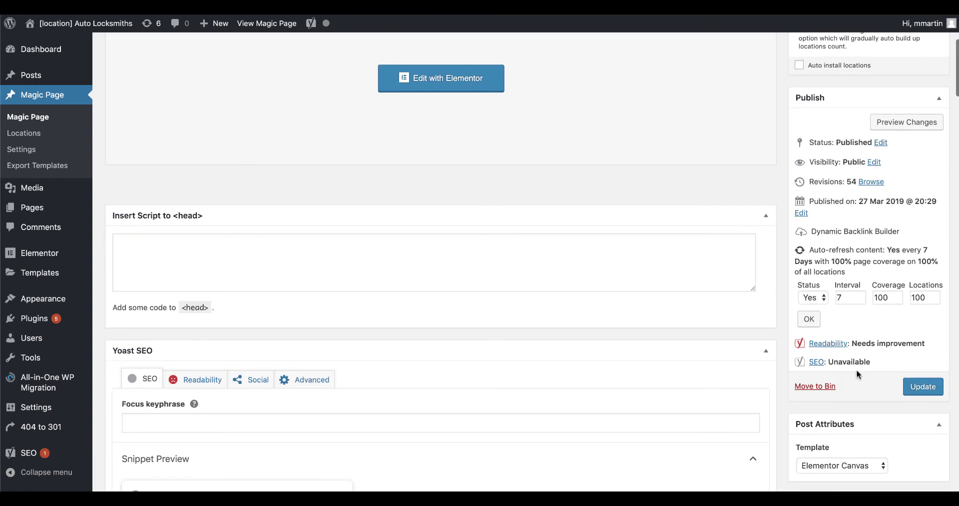
click(808, 320)
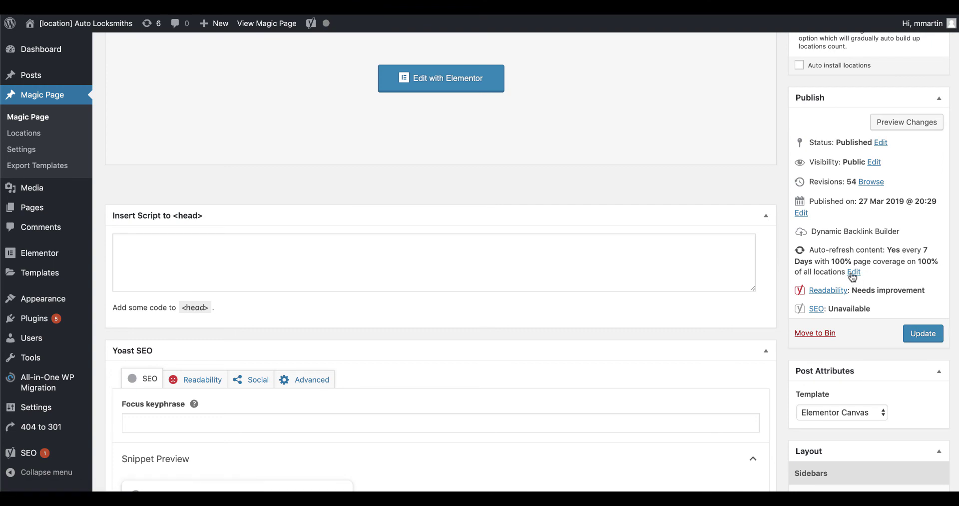
click(853, 274)
double_click(841, 297)
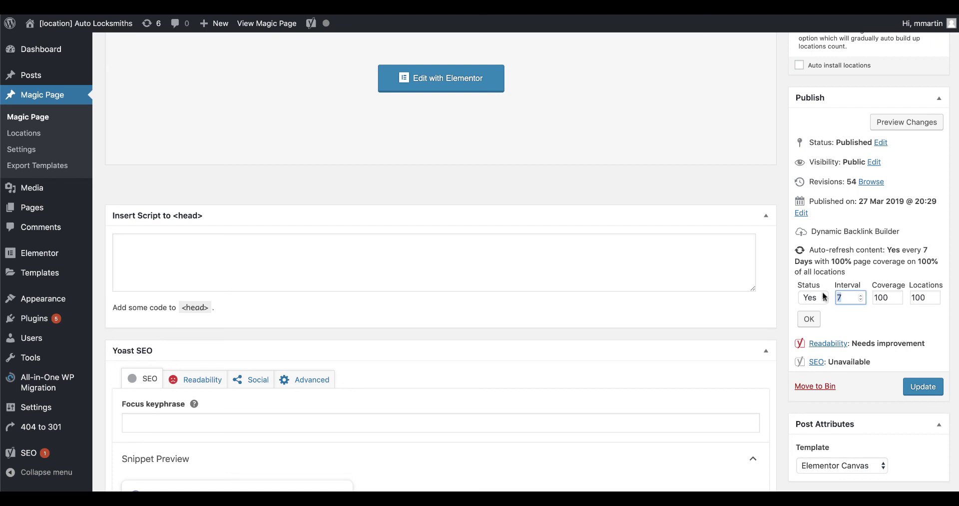
text(90)
double_click(881, 298)
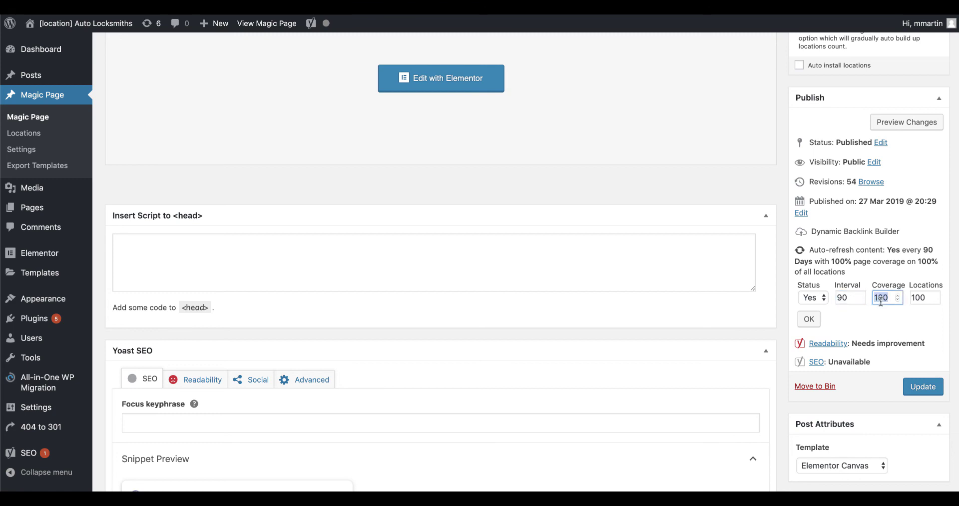
text(75)
double_click(920, 298)
text(80)
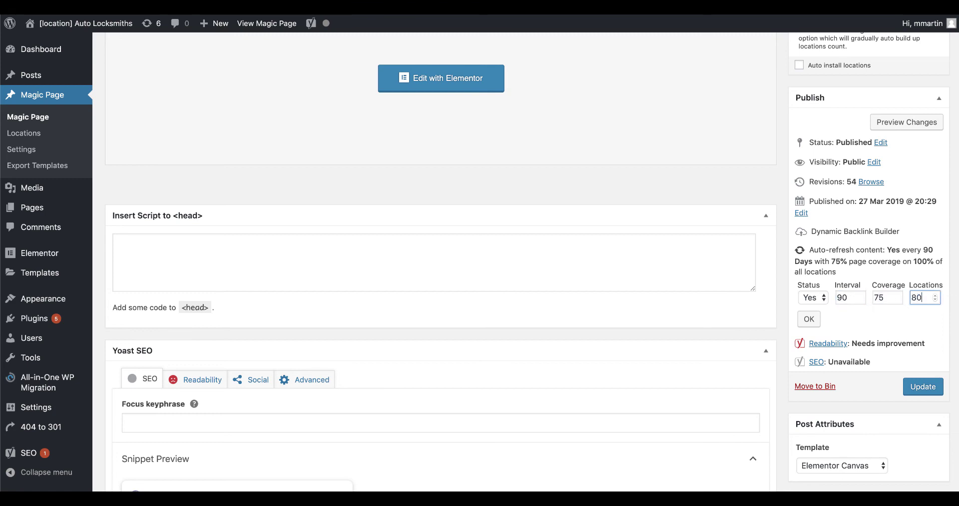
click(810, 319)
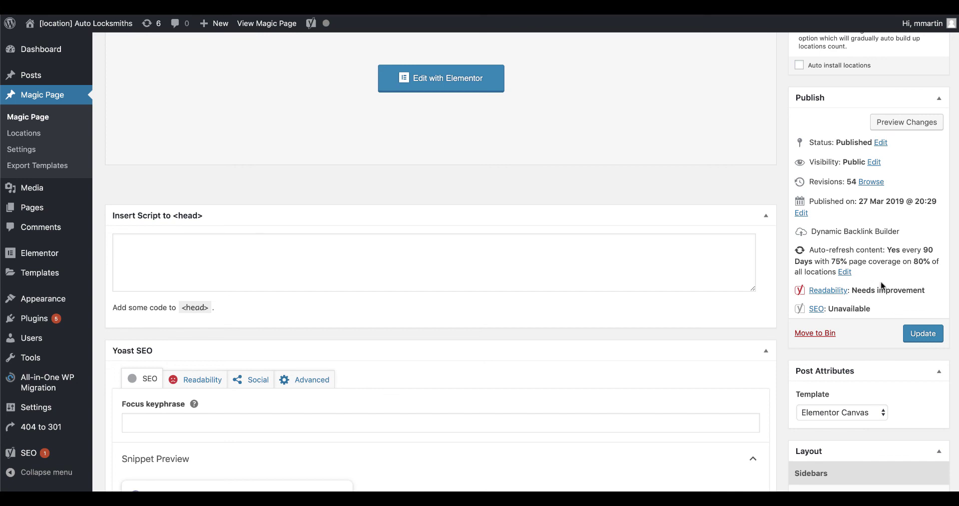
click(919, 334)
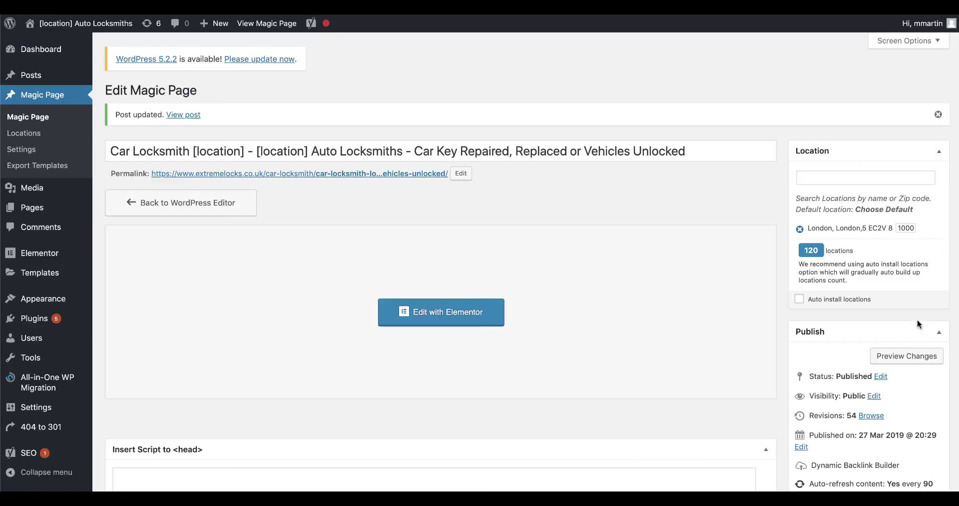
Step: Go to the live London Auto Locksmiths page, look it over, and open it for editing in Elementor
click(97, 26)
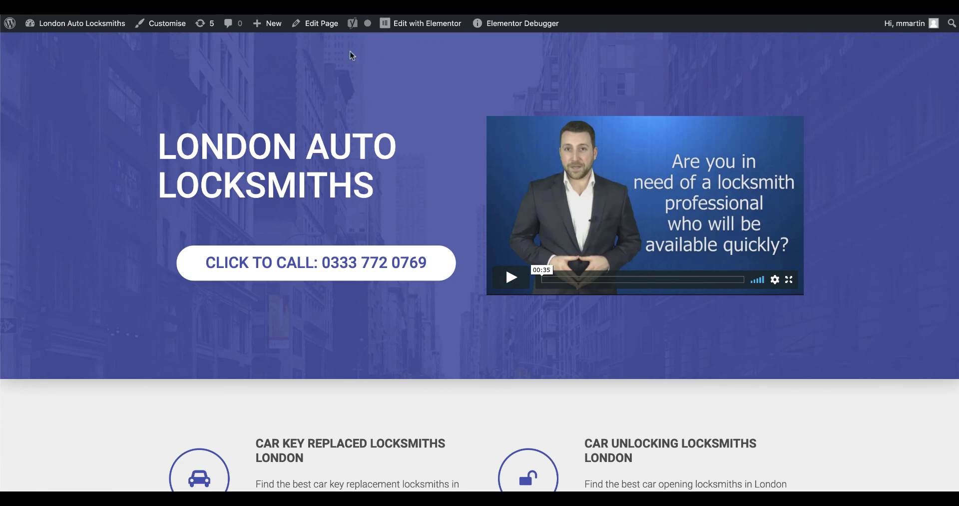
scroll(523, 146, down, 5)
scroll(524, 147, up, 5)
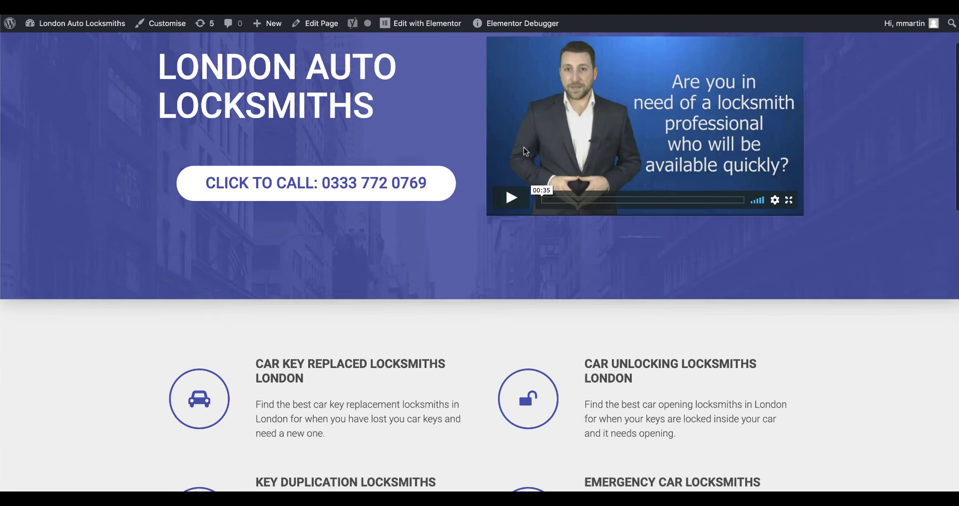
click(418, 28)
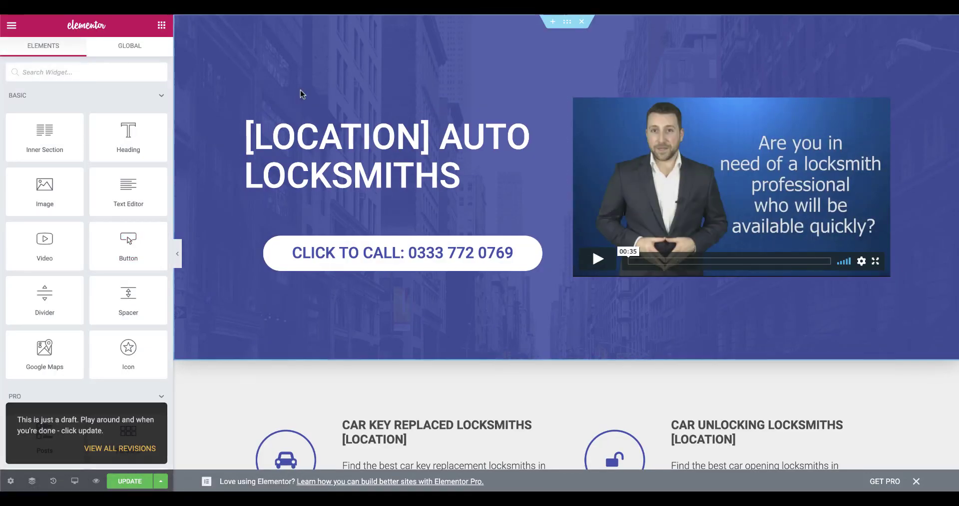
Step: Open the source code of the text widget above the main heading and examine its verbatim-protected JSON-LD schema
click(323, 104)
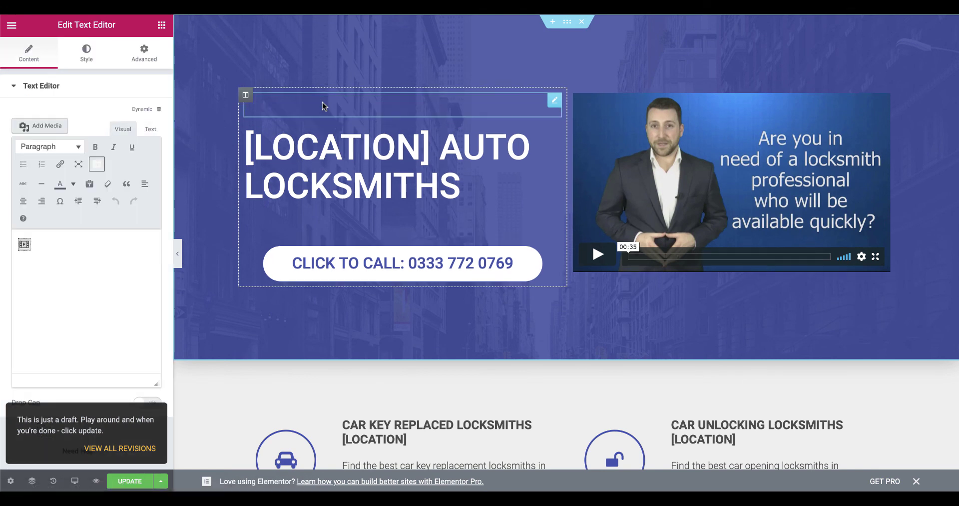
click(150, 129)
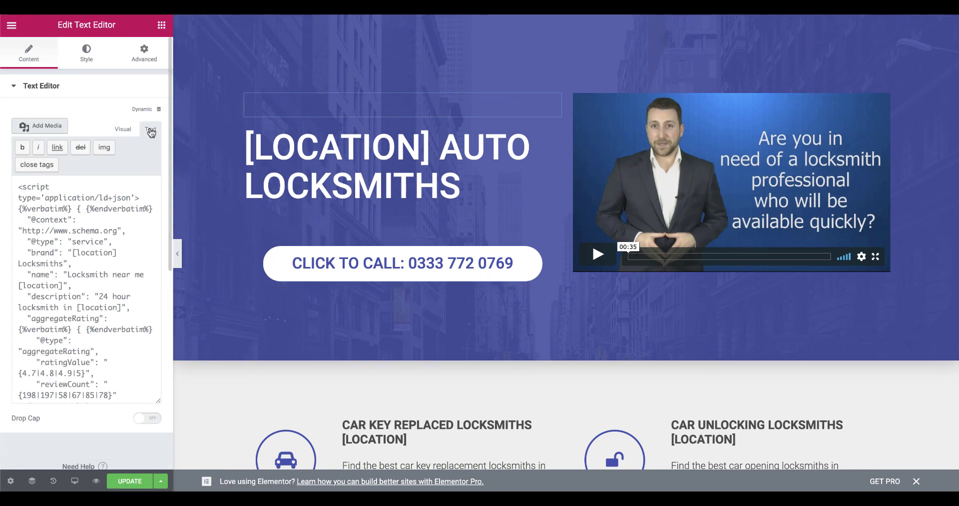
scroll(84, 242, down, 5)
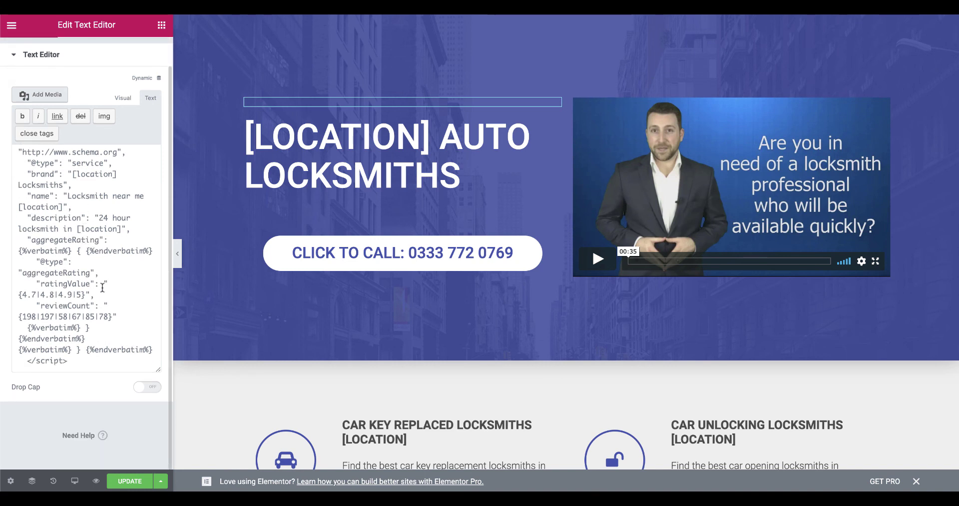
scroll(104, 260, up, 5)
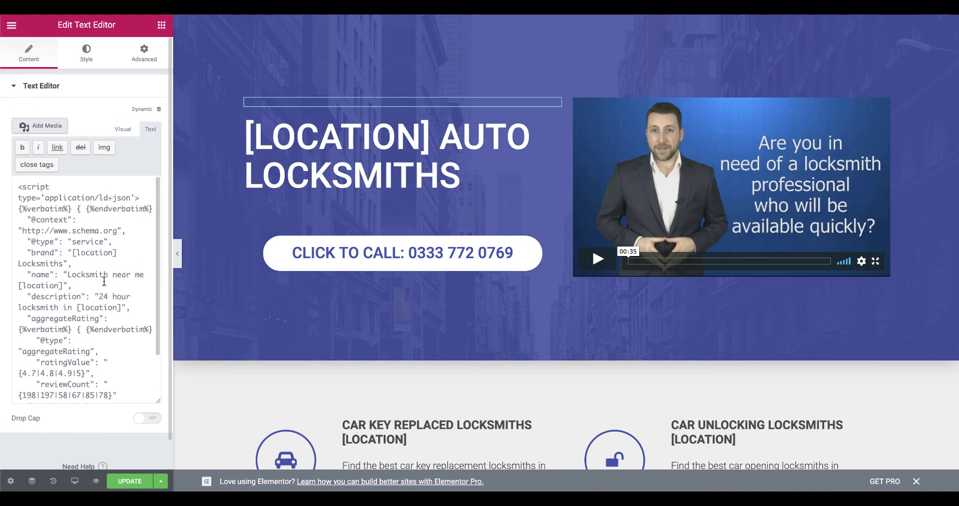
scroll(113, 319, down, 3)
scroll(110, 300, up, 3)
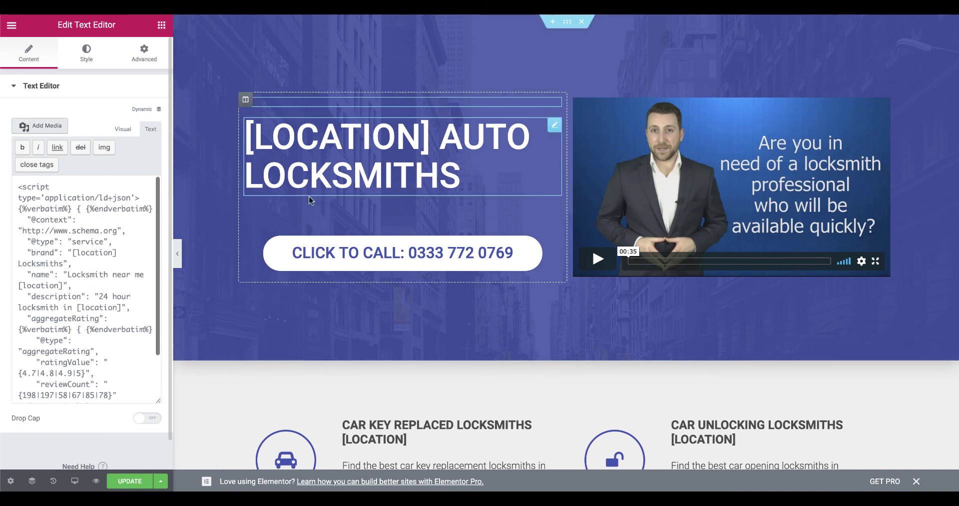
Step: Leave the Elementor editor for the live page without saving changes
click(11, 25)
click(52, 302)
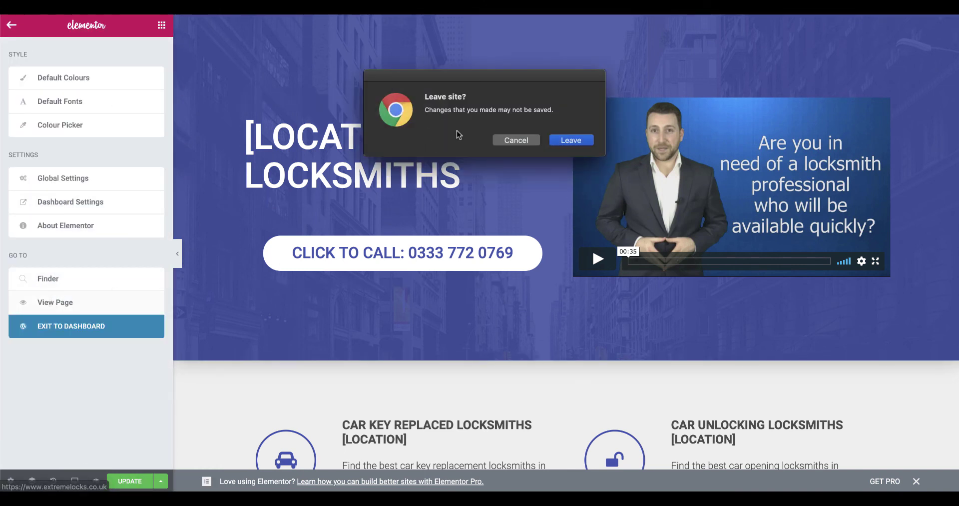
click(573, 137)
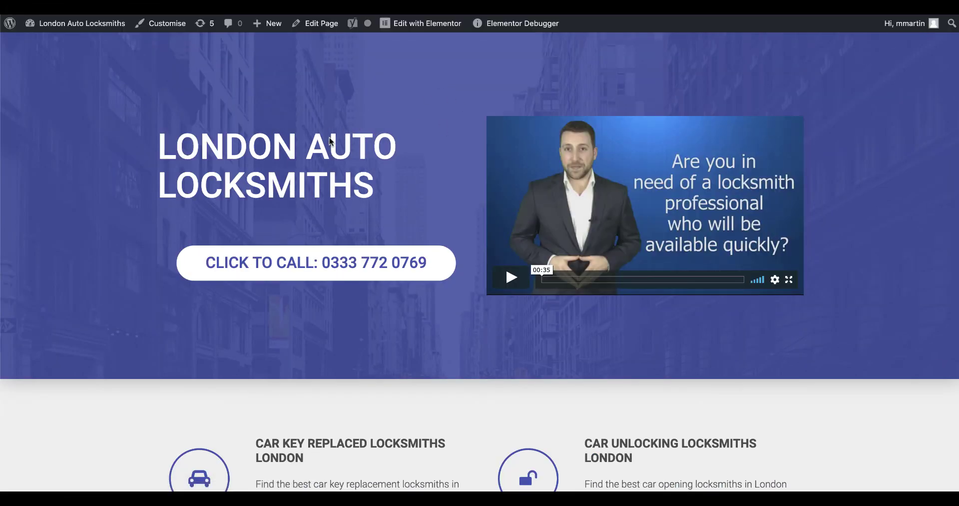
Step: Run a SEOquake diagnosis of the live page and check its markup in Google's Structured Data Testing Tool
click(848, 7)
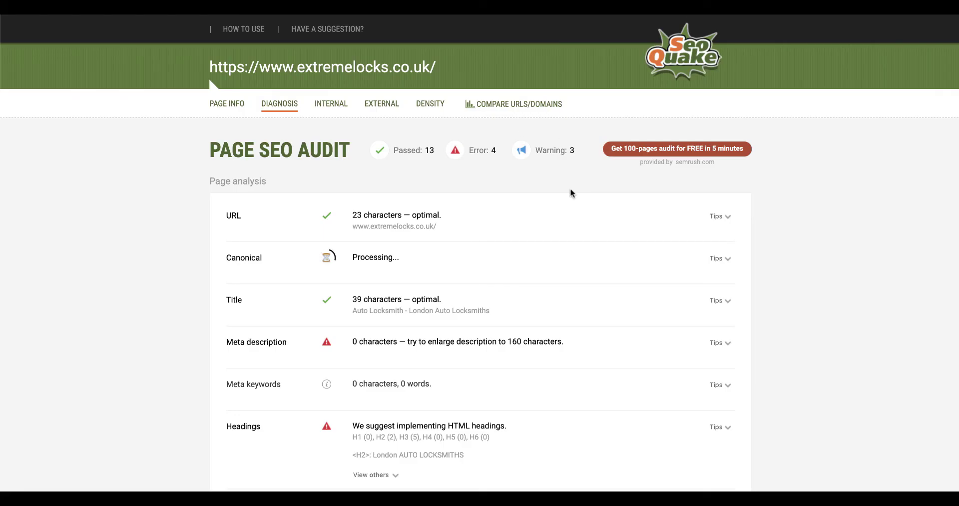
scroll(398, 273, down, 2)
scroll(399, 274, down, 7)
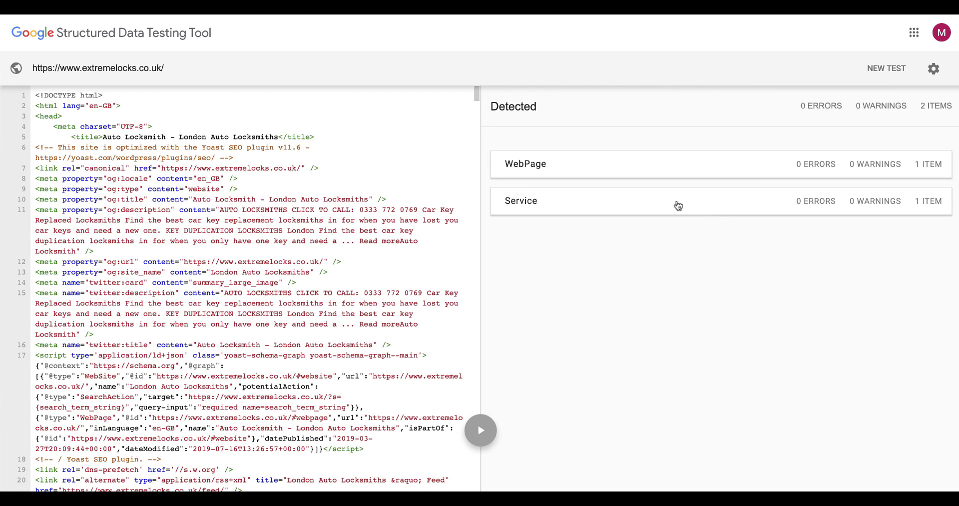
Step: Examine the properties of the detected Service and WebPage items, returning to the list of detected items
click(933, 201)
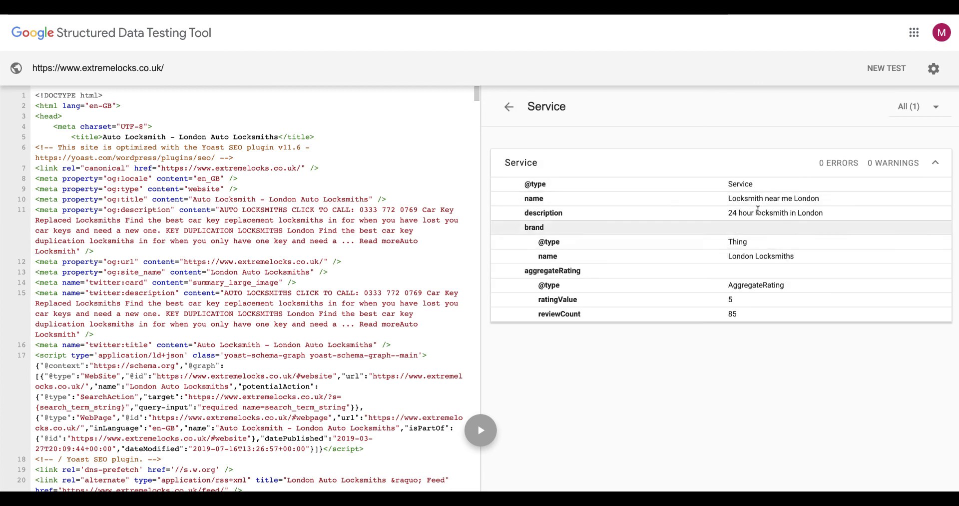
click(506, 107)
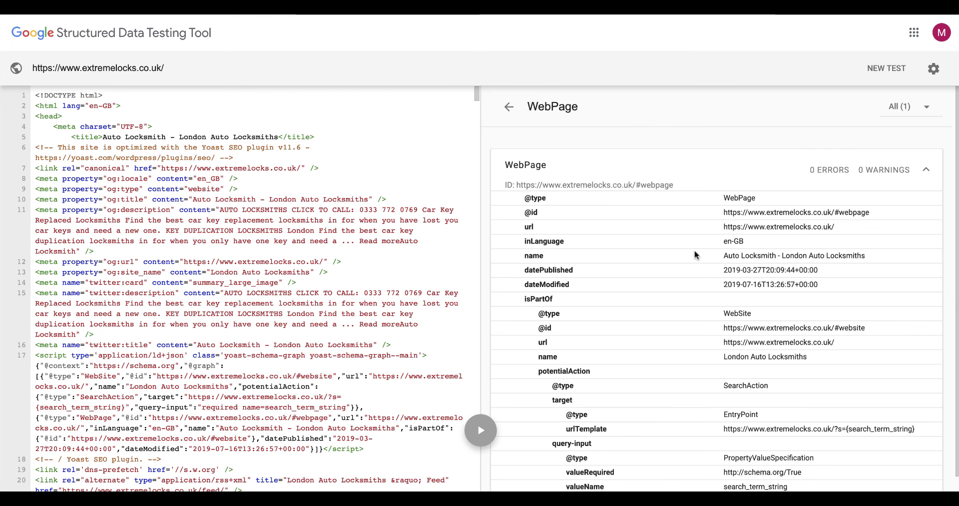
scroll(694, 250, down, 1)
scroll(695, 250, up, 1)
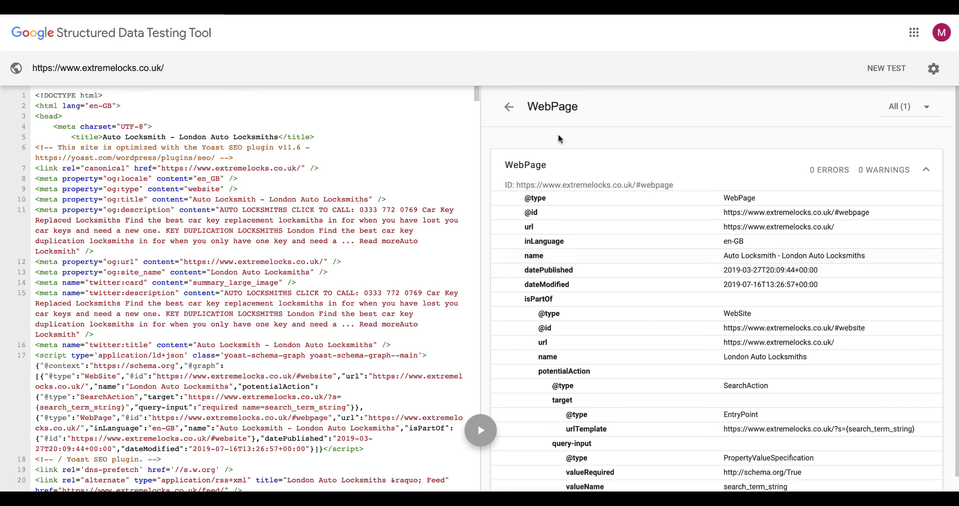
click(509, 107)
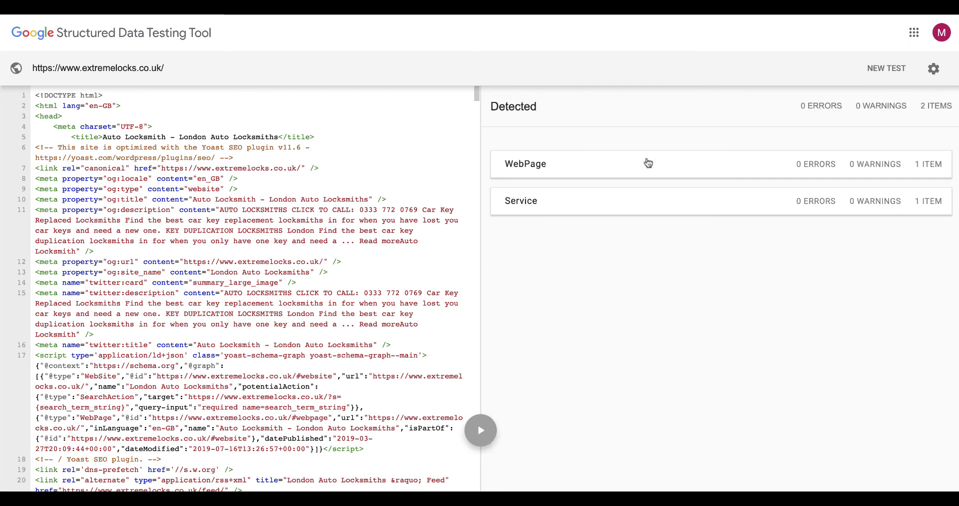